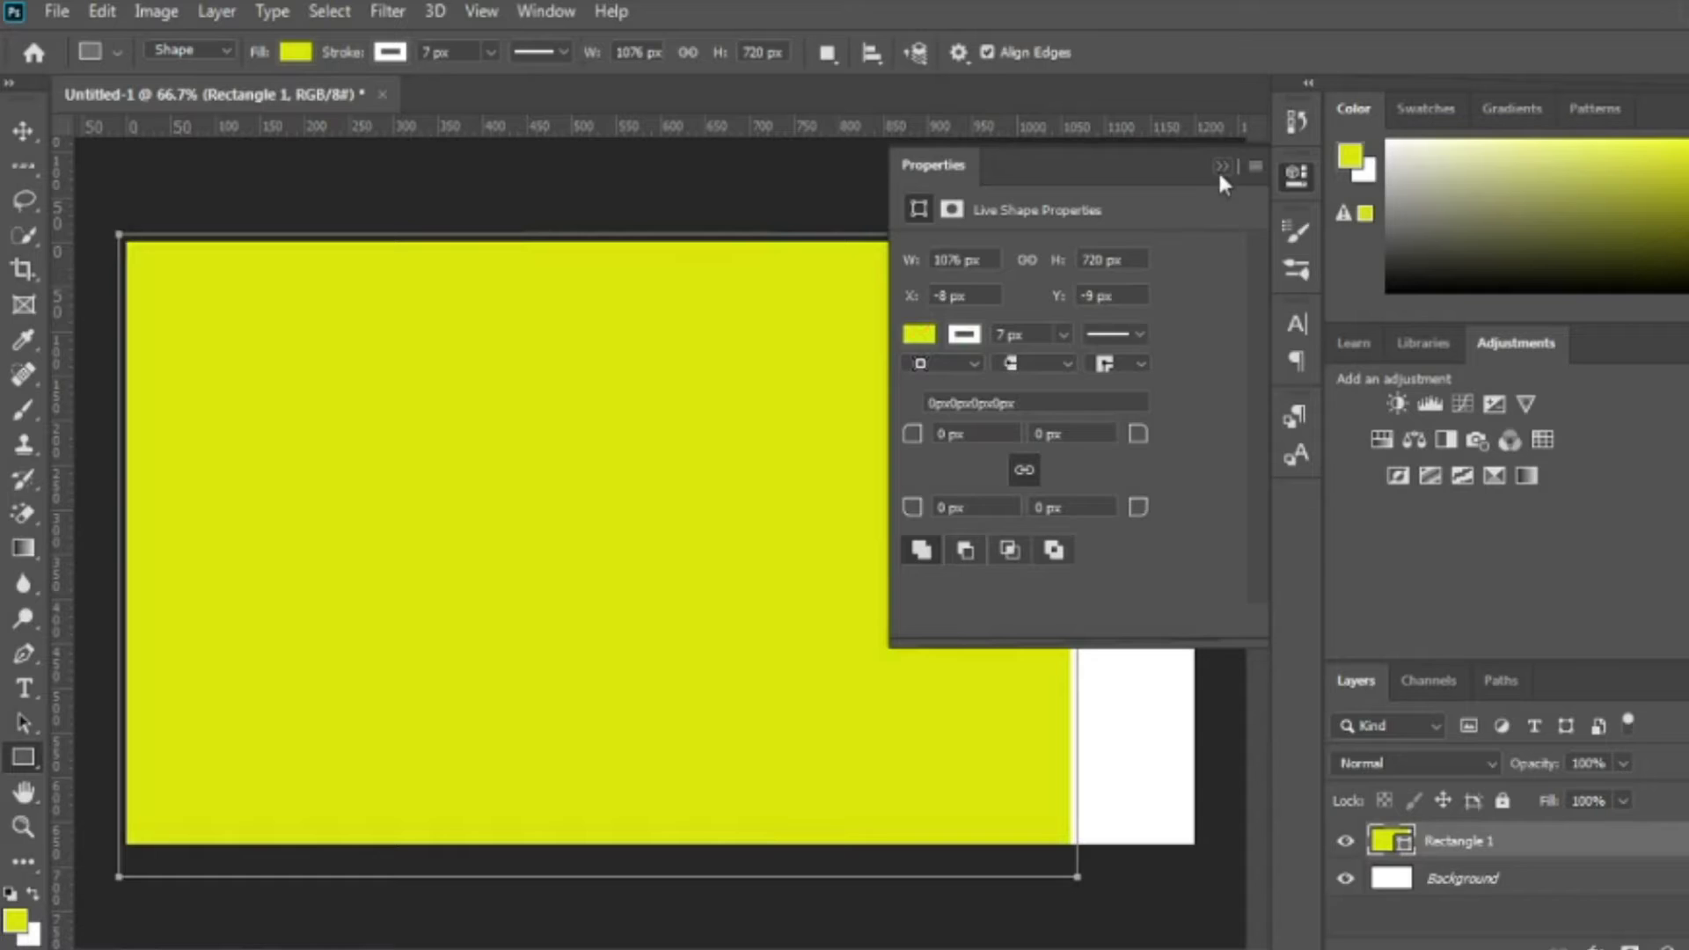
# - Redraw the rectangle at about 1235 × 713 px so it covers the whole canvas, and clear its fill and stroke
pyautogui.hotkey('ctrl', 'z')
pyautogui.moveTo(113, 222); pyautogui.dragTo(1211, 853)
pyautogui.click(918, 333)
pyautogui.click(934, 385)
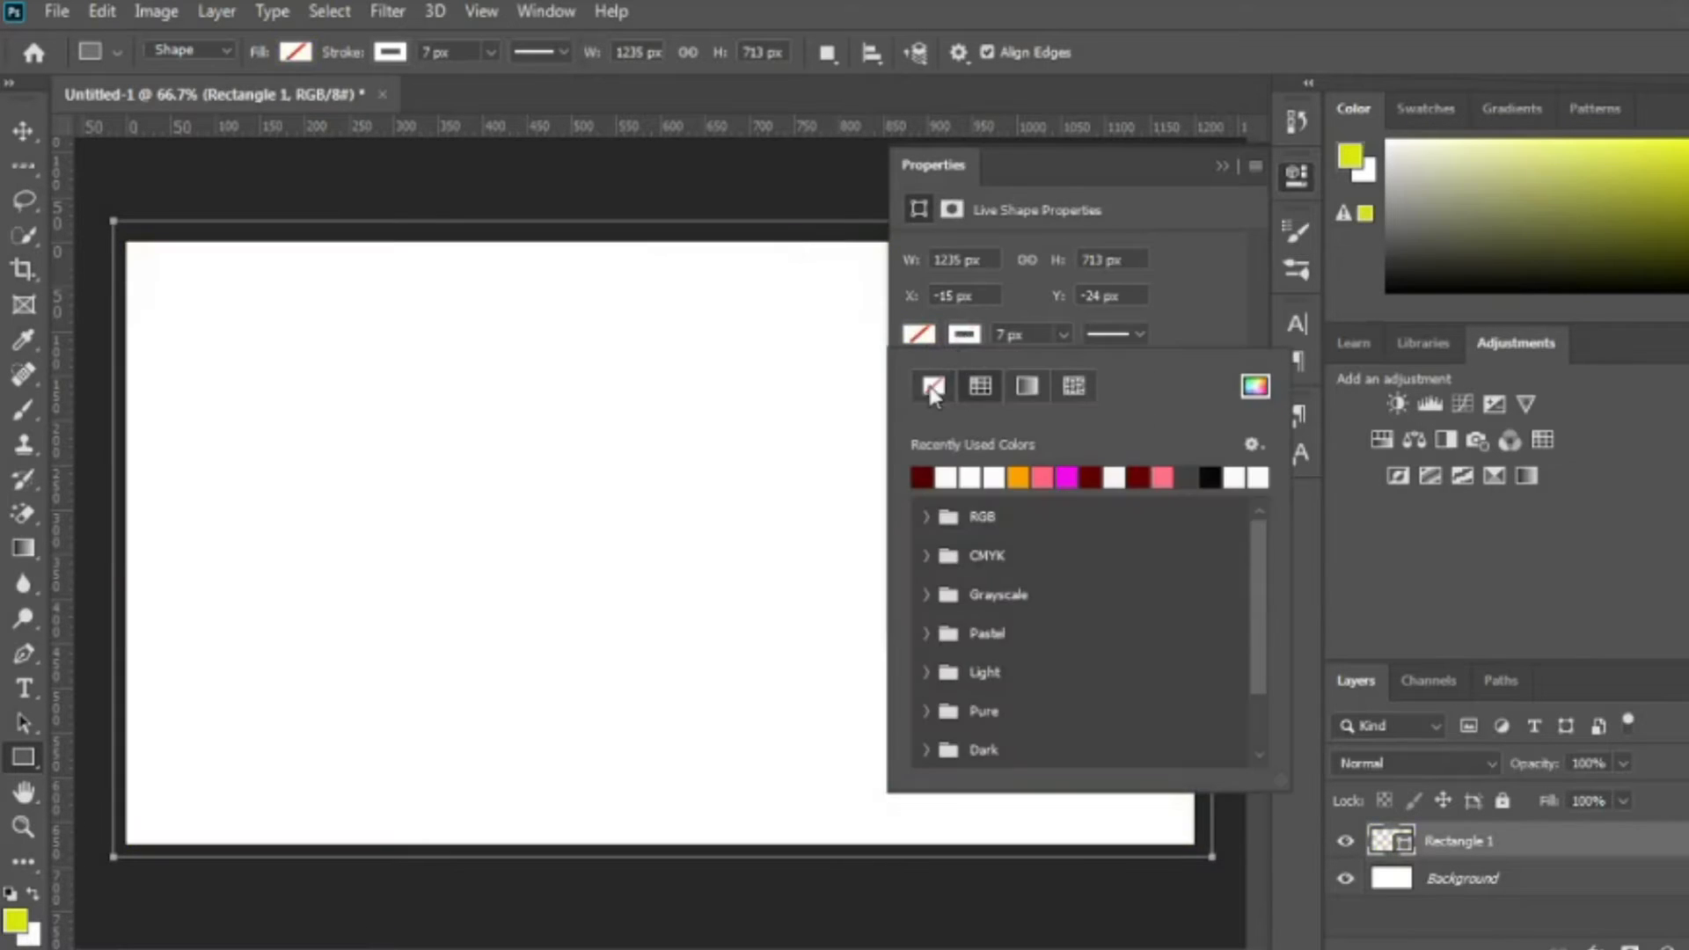
# - Fill the rectangle with the first pink gradient preset, using the Radial style at a 2° angle
pyautogui.click(1023, 386)
pyautogui.click(922, 476)
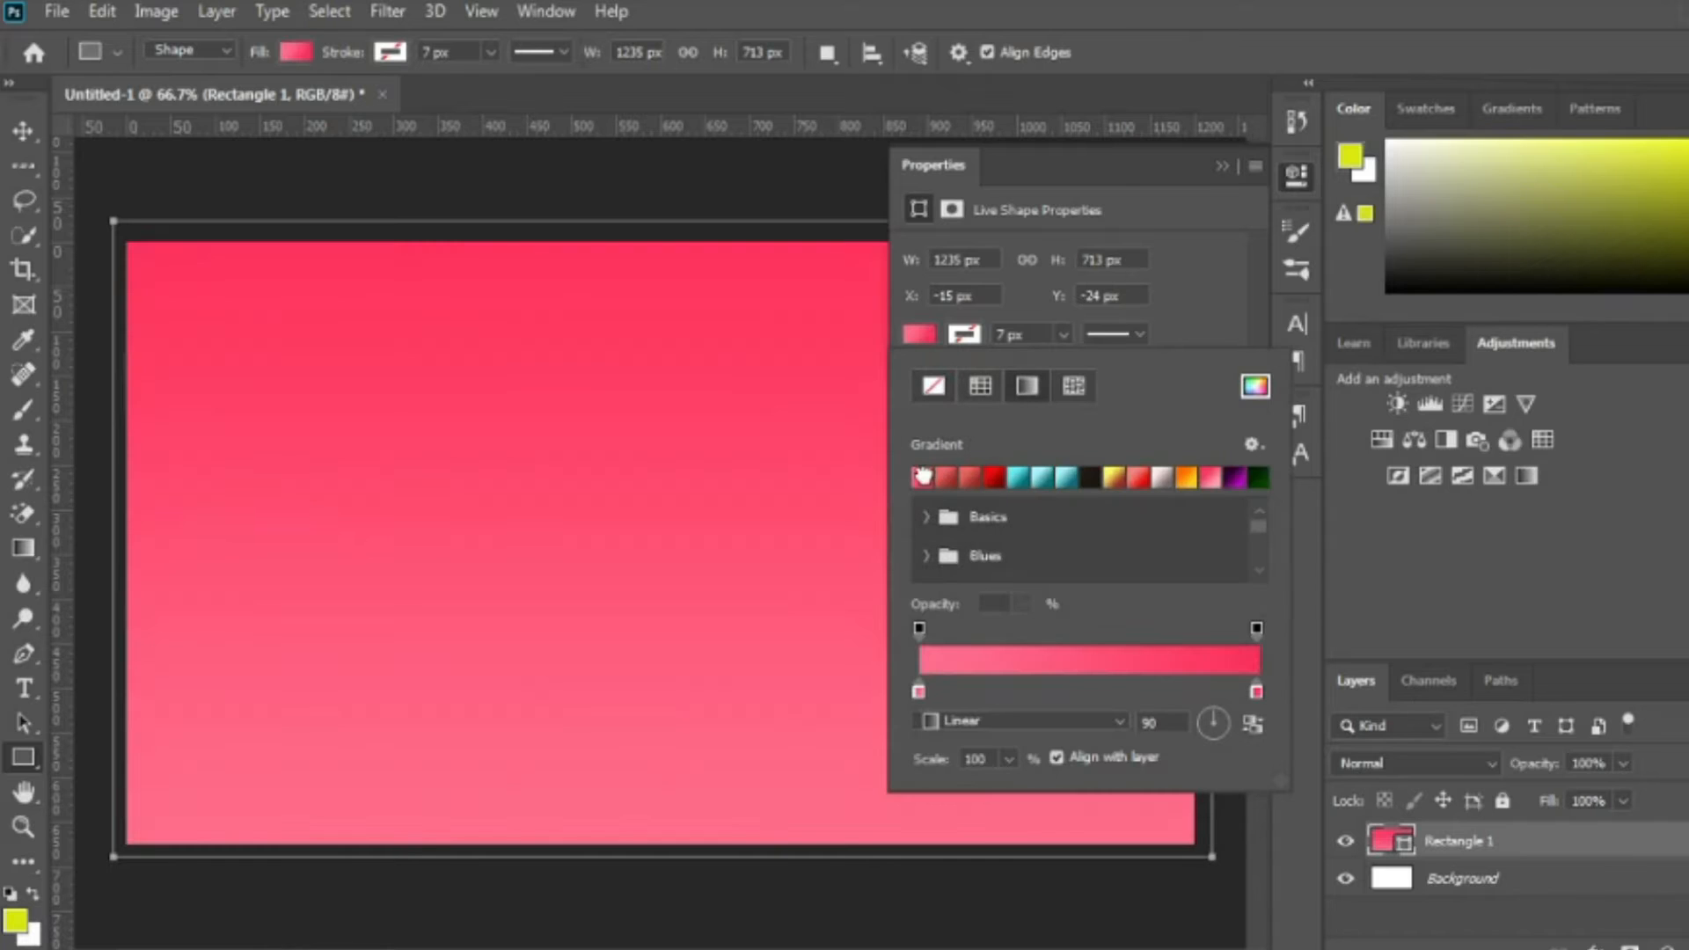
pyautogui.click(1228, 719)
pyautogui.click(1119, 721)
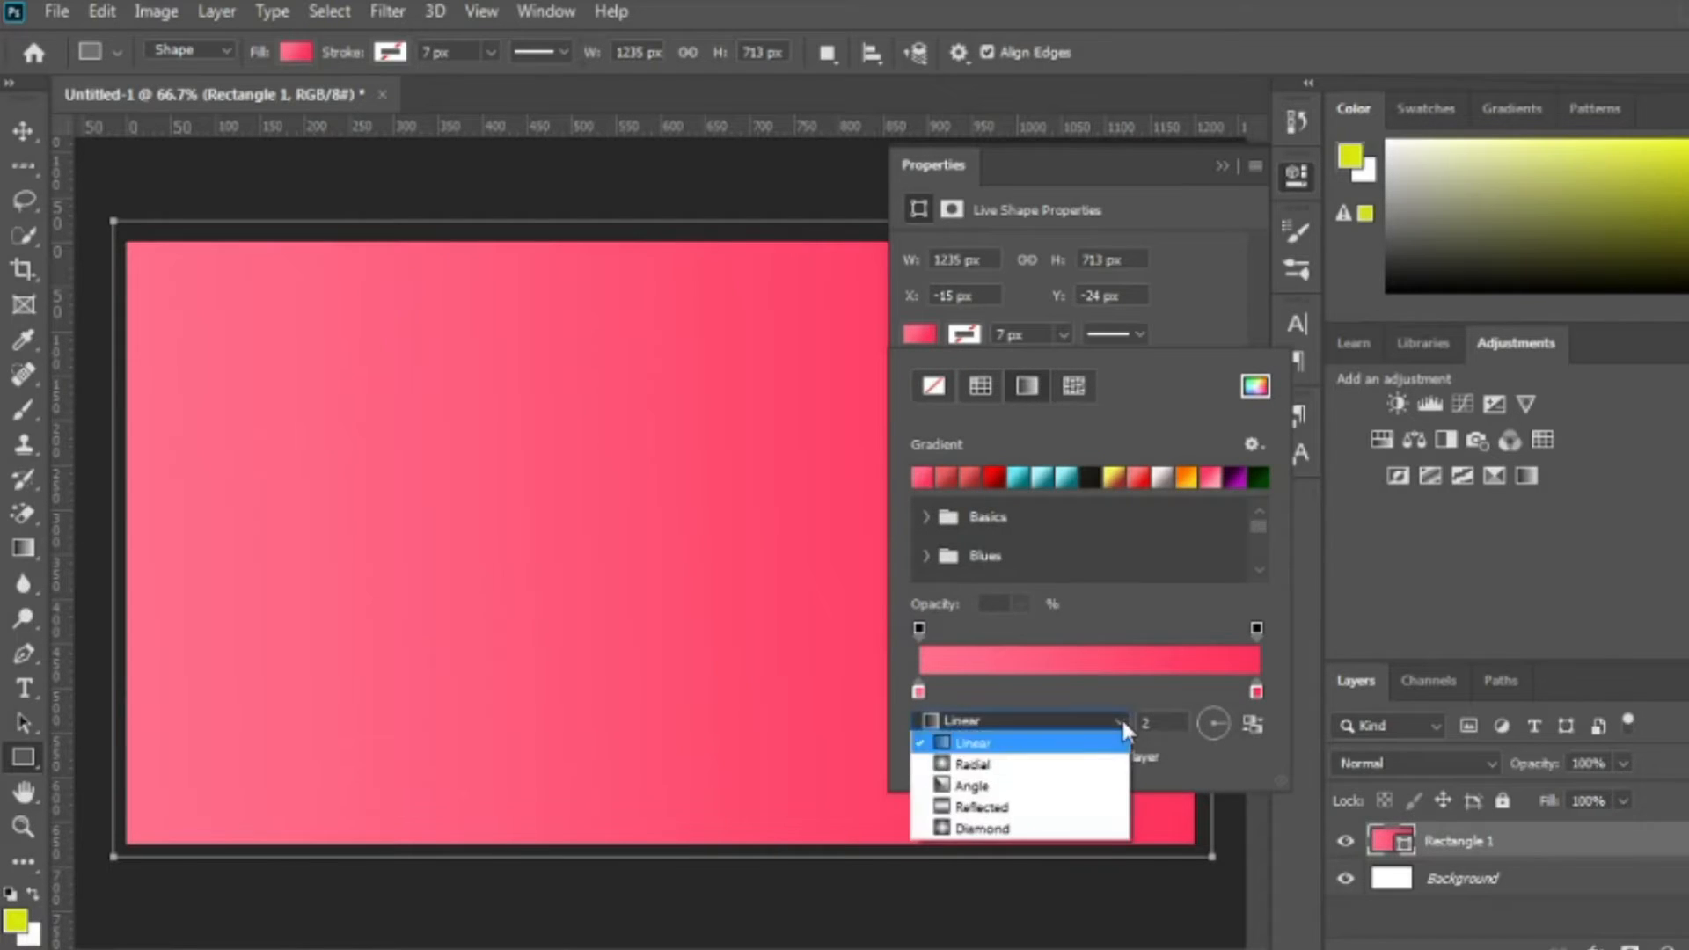
pyautogui.click(1065, 762)
pyautogui.click(1222, 166)
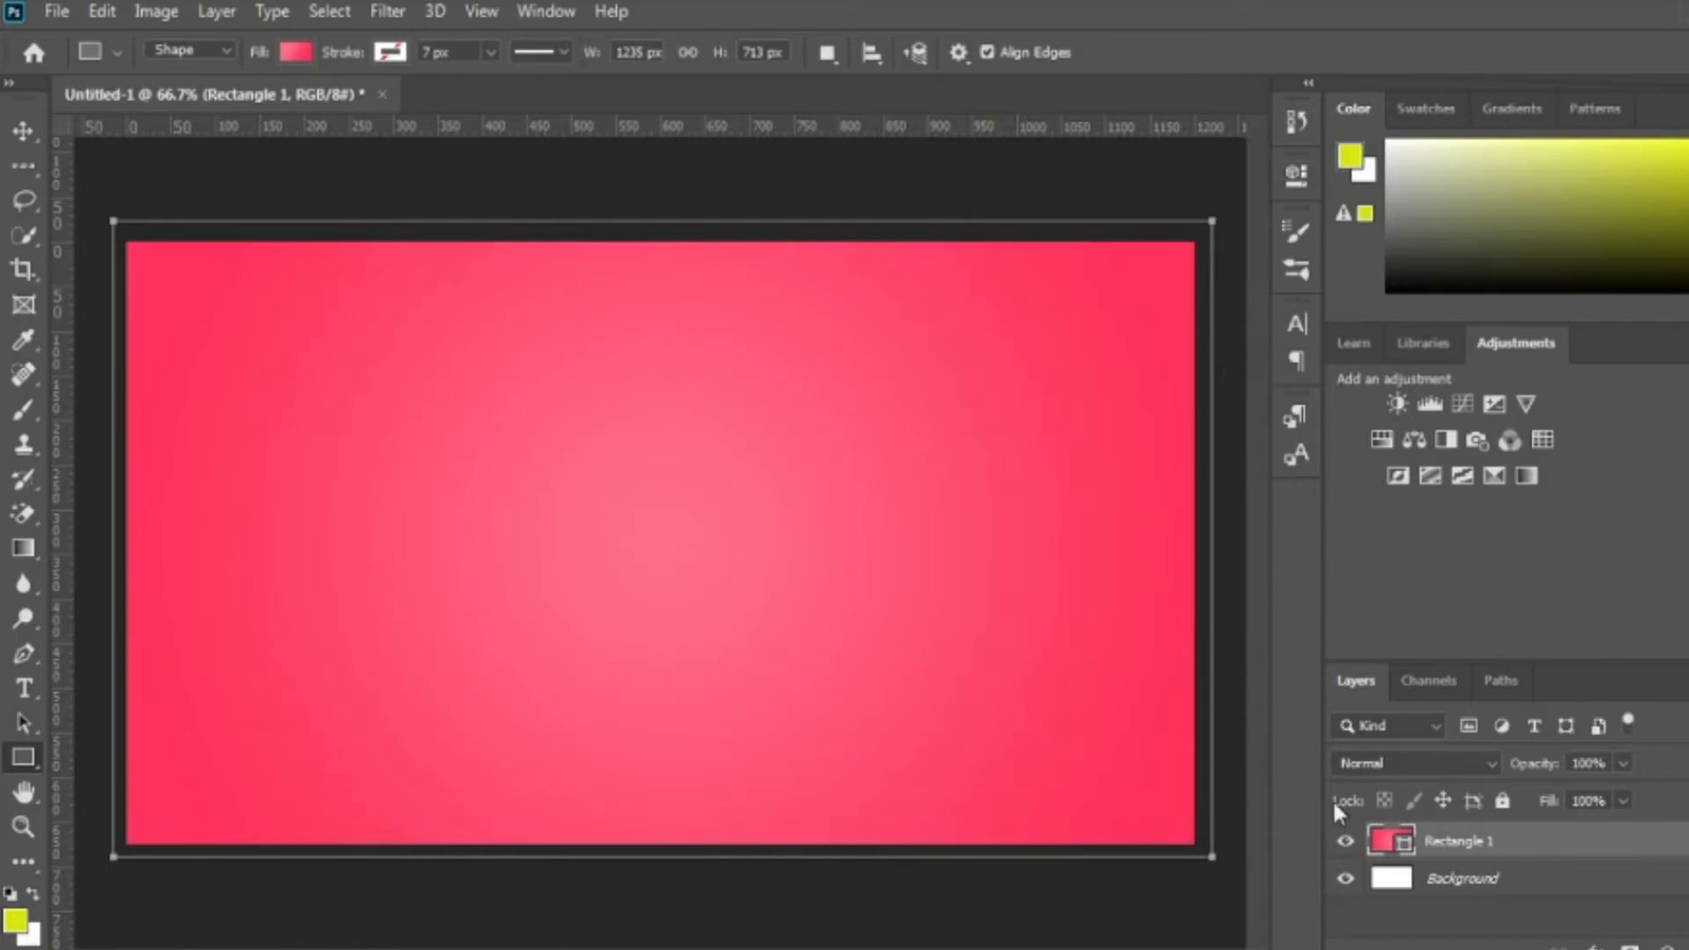
# - Shift the centre of the rectangle's radial gradient into the left half of the canvas and rasterize the layer
pyautogui.doubleClick(1406, 847)
pyautogui.moveTo(789, 570); pyautogui.dragTo(599, 578)
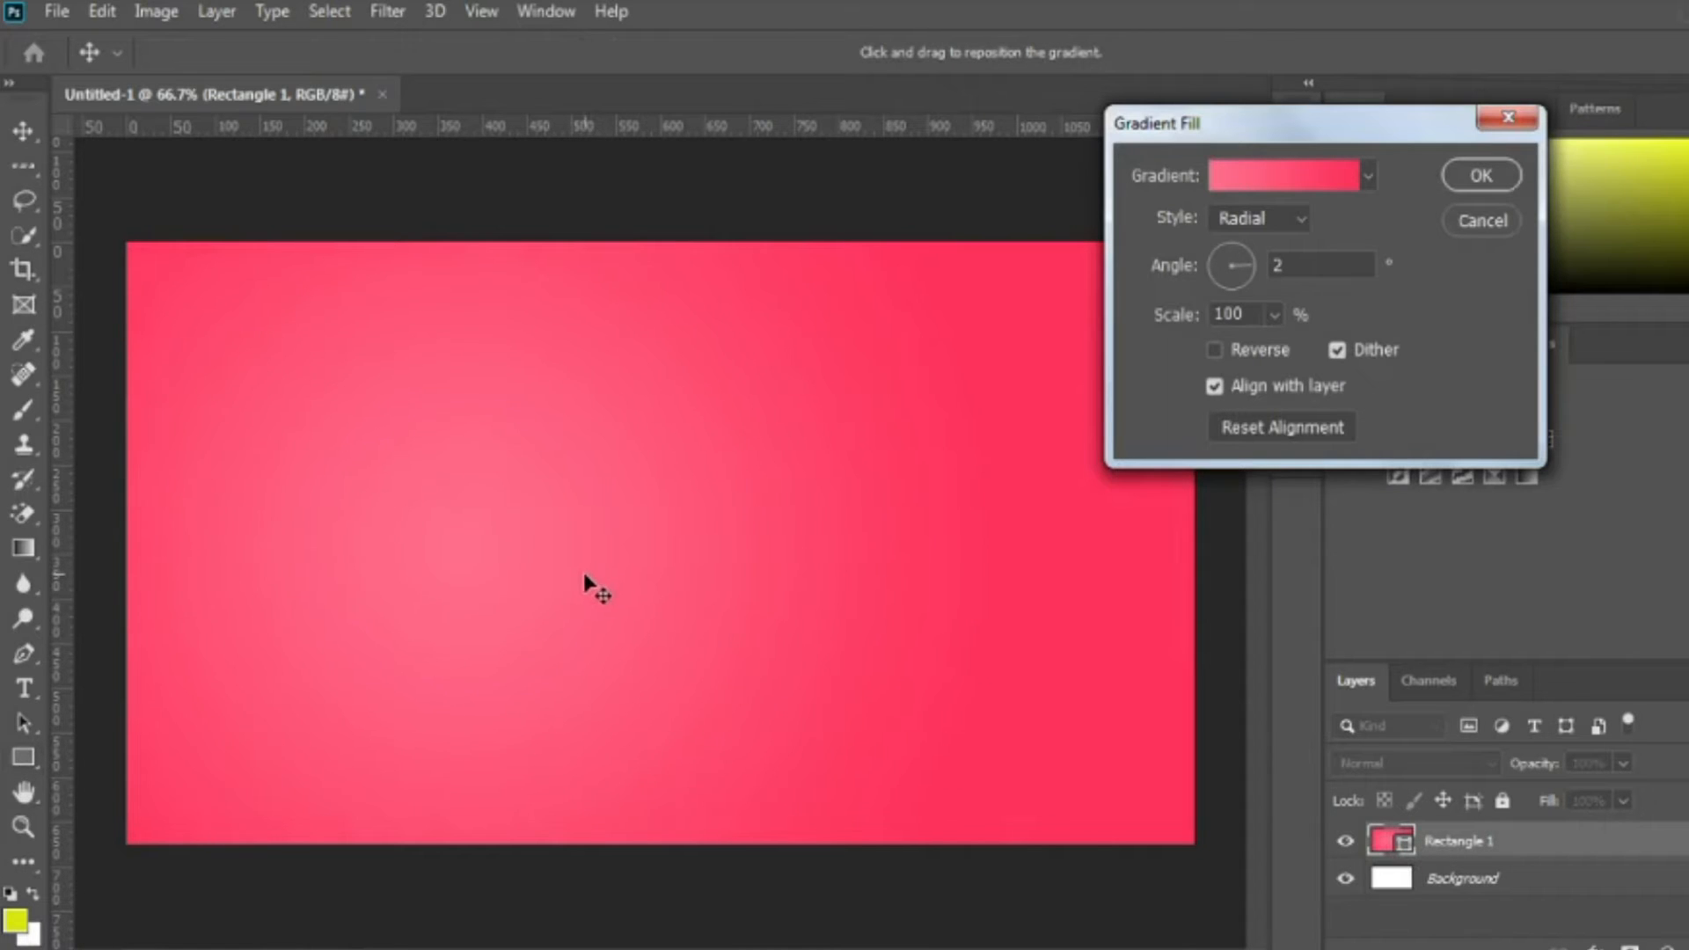
pyautogui.click(1479, 179)
pyautogui.rightClick(1473, 849)
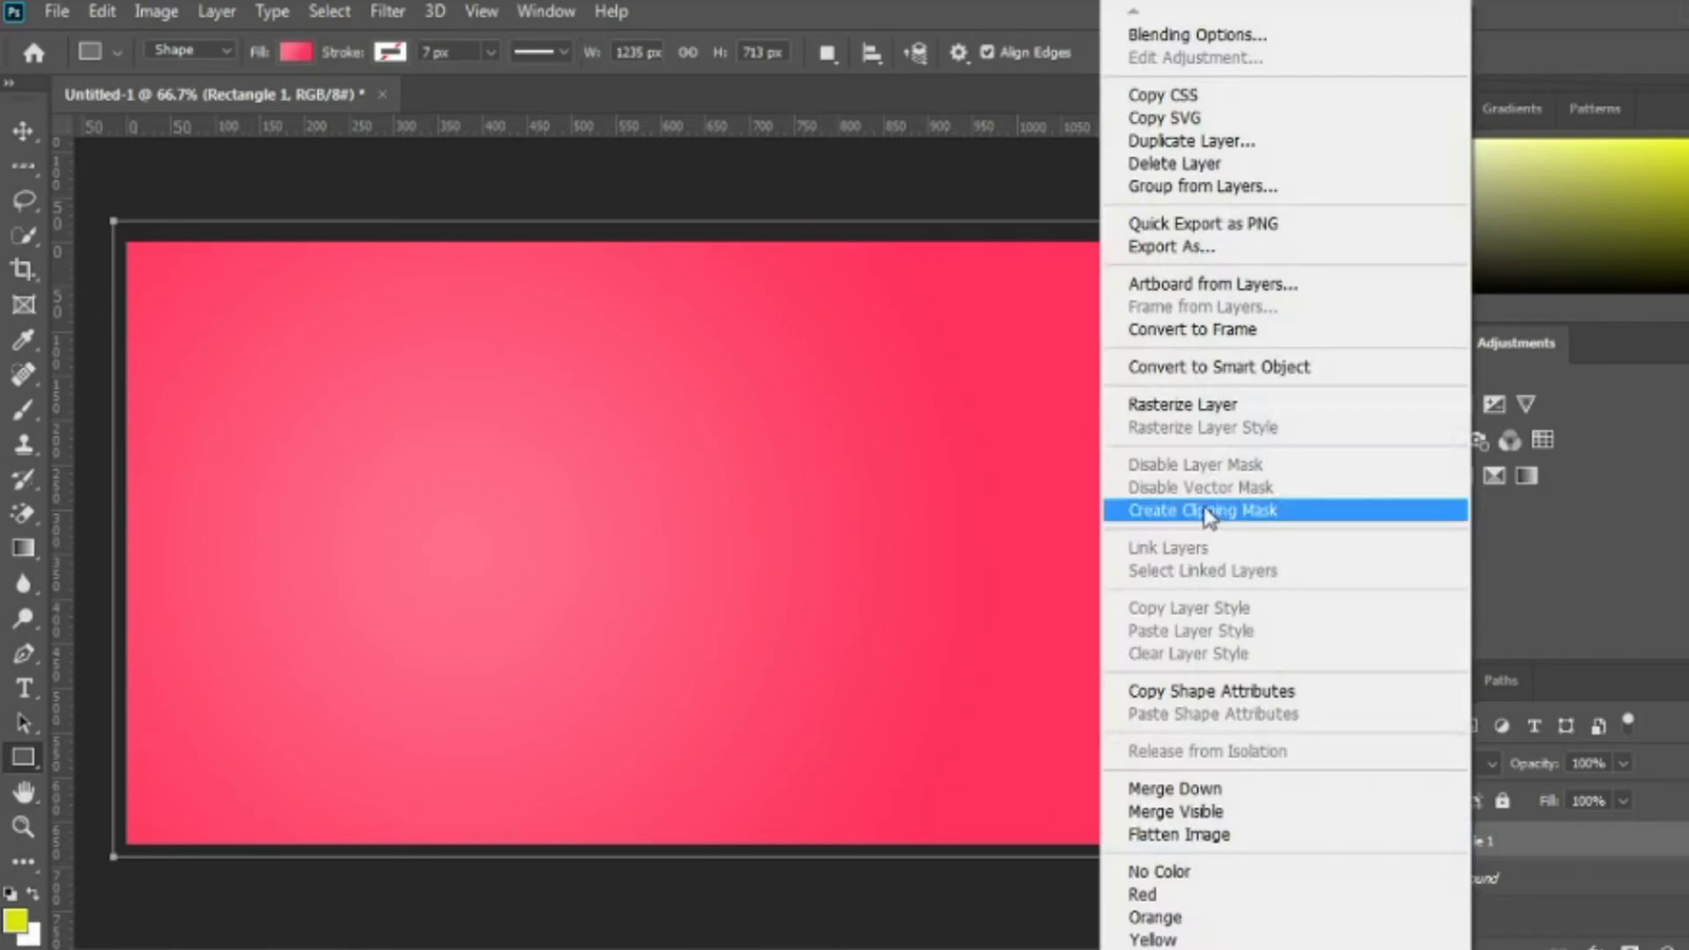
pyautogui.click(1191, 404)
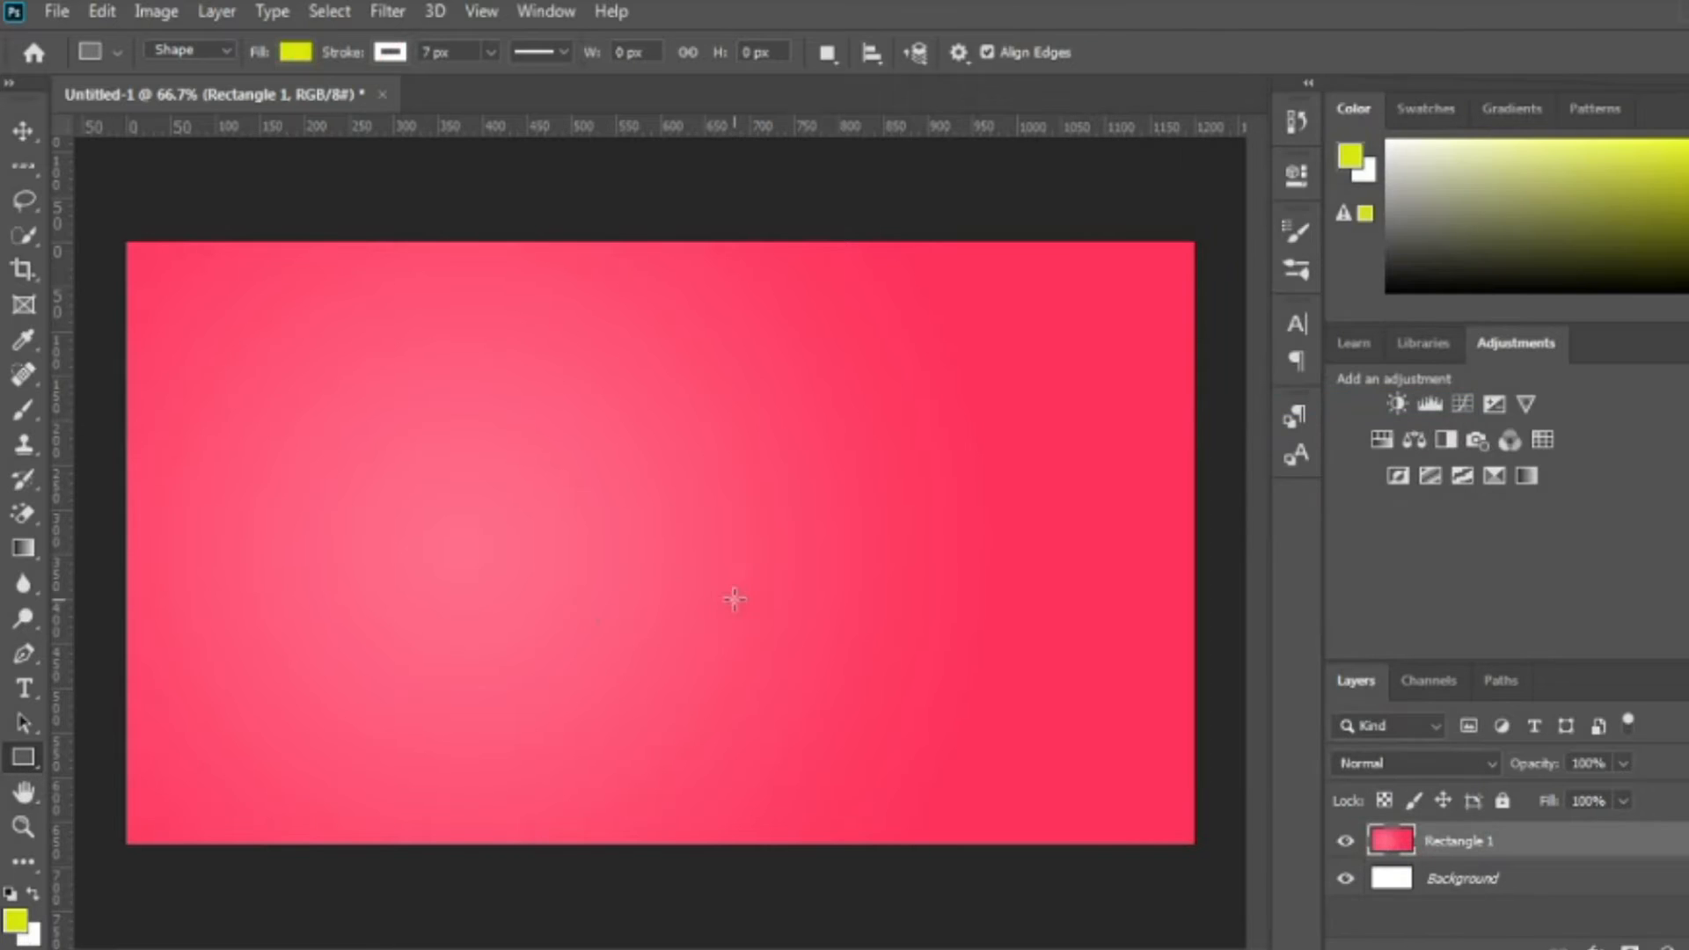
# - Draw a square of about 330 × 330 px near the canvas's lower edge, filled with blue 0d0de7 and without a stroke
pyautogui.moveTo(699, 546); pyautogui.dragTo(992, 840)
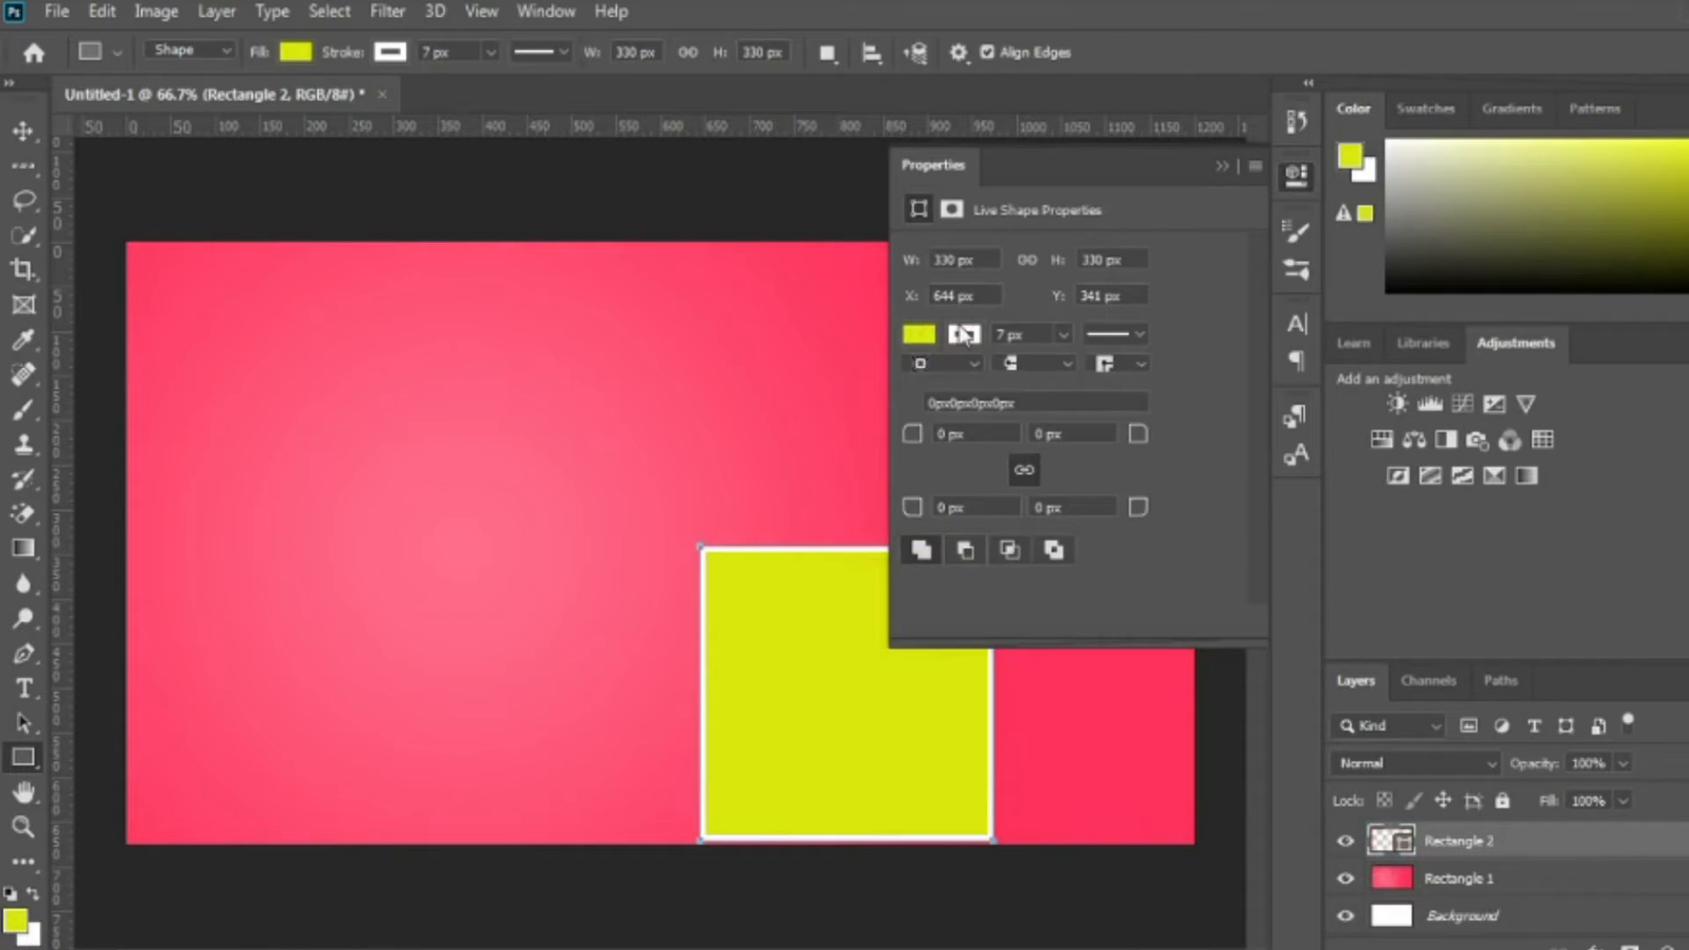
pyautogui.click(919, 334)
pyautogui.click(936, 385)
pyautogui.click(1256, 389)
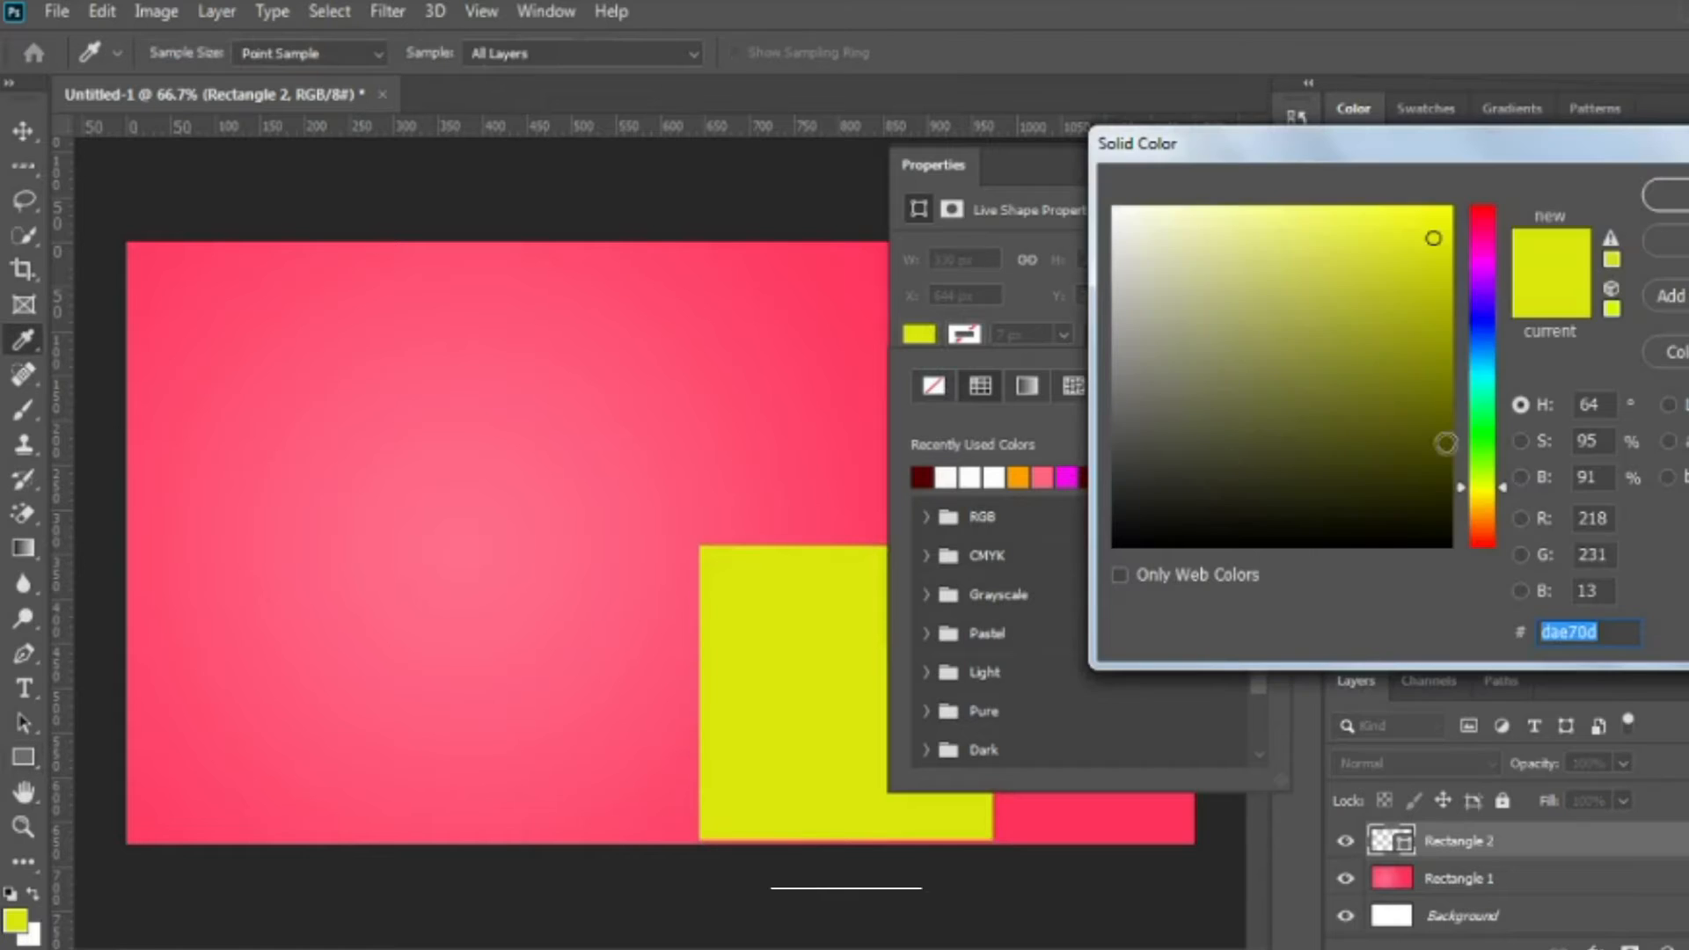
pyautogui.click(1479, 317)
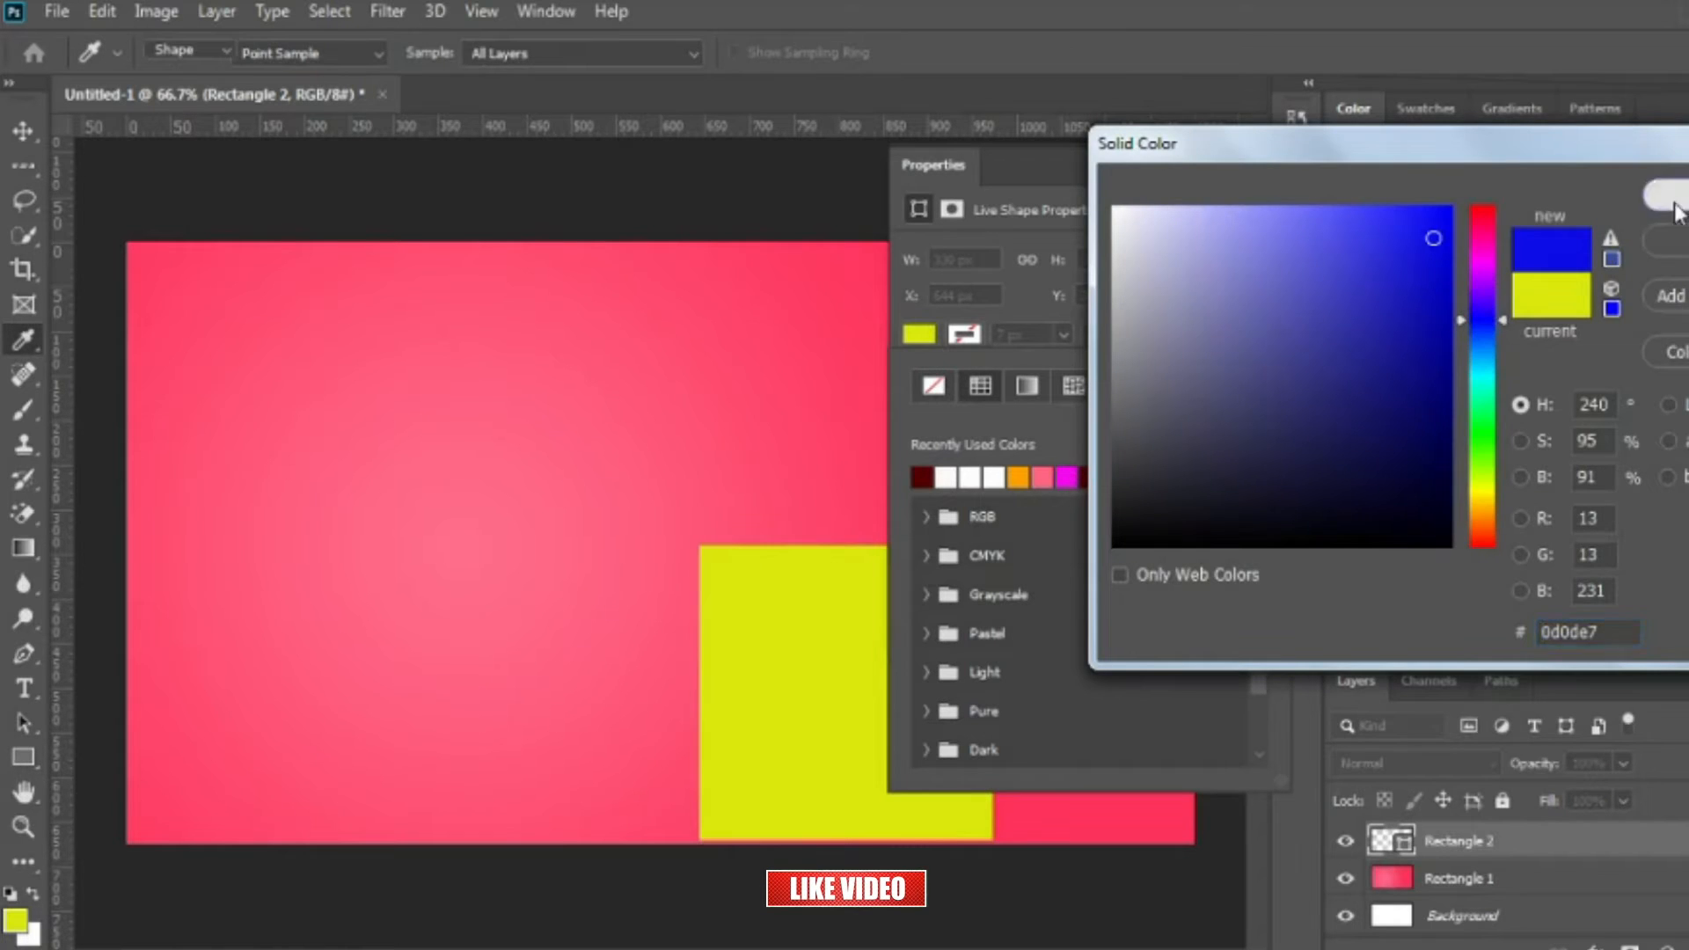
pyautogui.click(1671, 195)
pyautogui.click(1222, 165)
# - Rotate the blue square about -46° into a diamond and place it midway up the right half of the canvas
pyautogui.hotkey('ctrl', 't')
pyautogui.moveTo(1047, 479); pyautogui.dragTo(836, 456)
pyautogui.moveTo(825, 658); pyautogui.dragTo(847, 527)
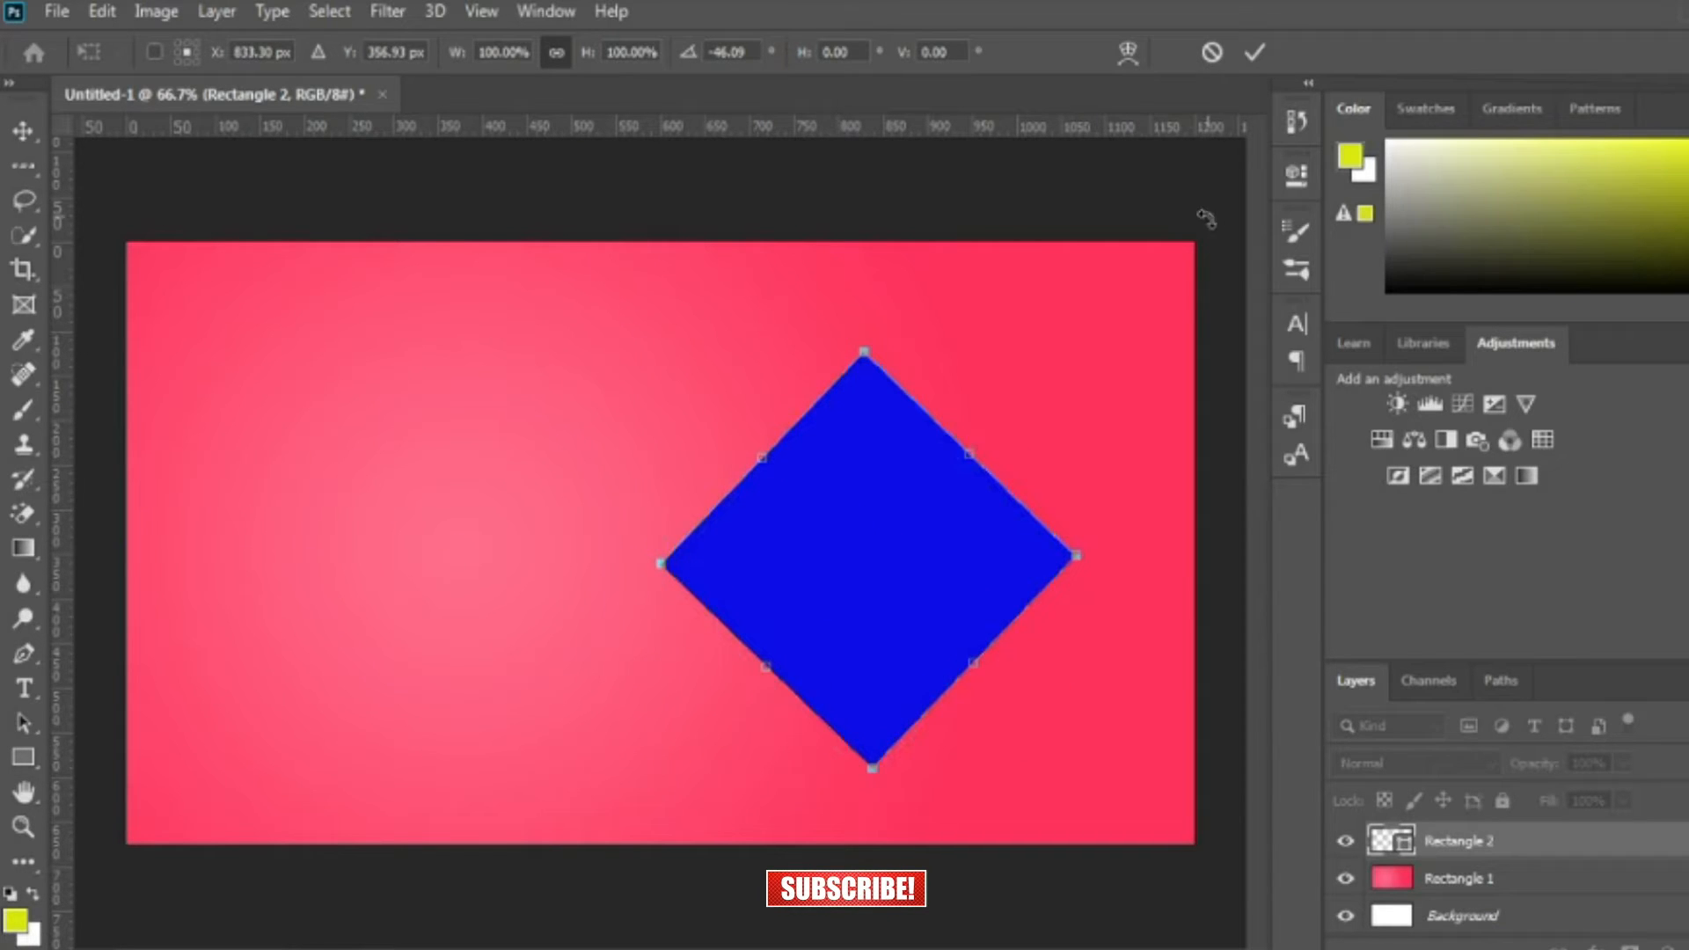
pyautogui.click(1255, 52)
# - Add two copies of the diamond at roughly half size, along its lower-right and upper-left edges with narrow gaps between
pyautogui.press('v')
pyautogui.moveTo(848, 614); pyautogui.dragTo(980, 696)
pyautogui.hotkey('ctrl', 'alt', 't')
pyautogui.moveTo(760, 479); pyautogui.dragTo(953, 665)
pyautogui.moveTo(1078, 780); pyautogui.dragTo(616, 431)
pyautogui.click(1320, 53)
pyautogui.press('Up')
pyautogui.press('Right')
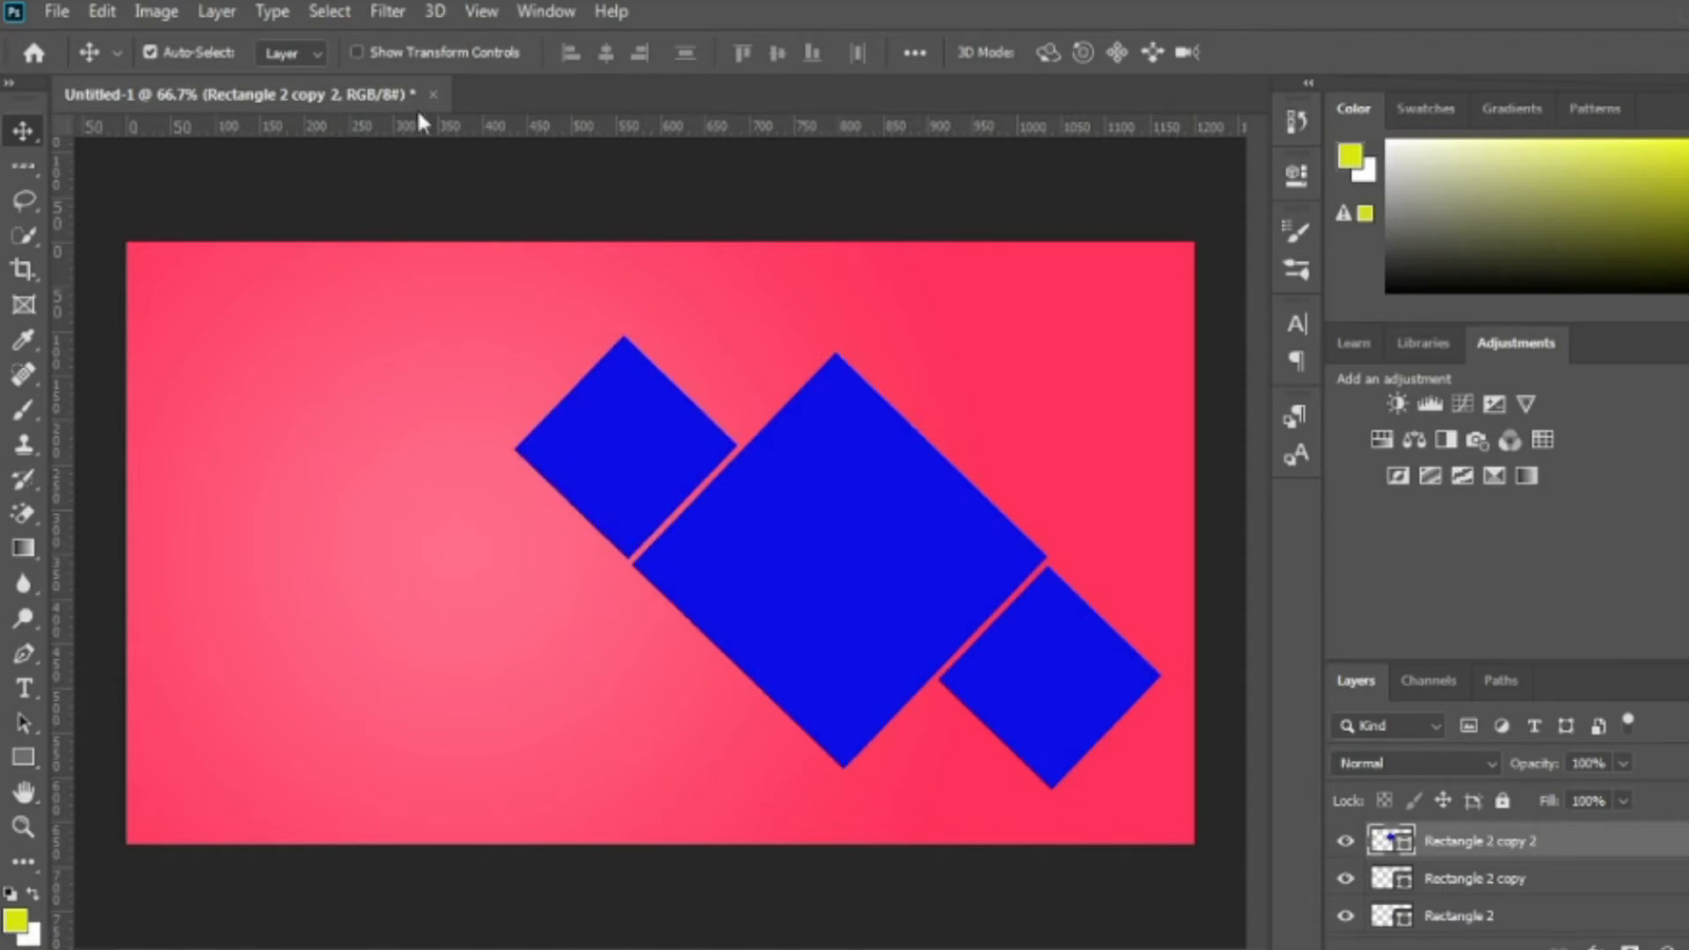
# - Open the portrait photo of two women with shopping bags, bring it into the Untitled-1 banner, and close the photo's document
pyautogui.click(56, 10)
pyautogui.click(114, 64)
pyautogui.scroll(-5, 810, 400)
pyautogui.click(703, 541)
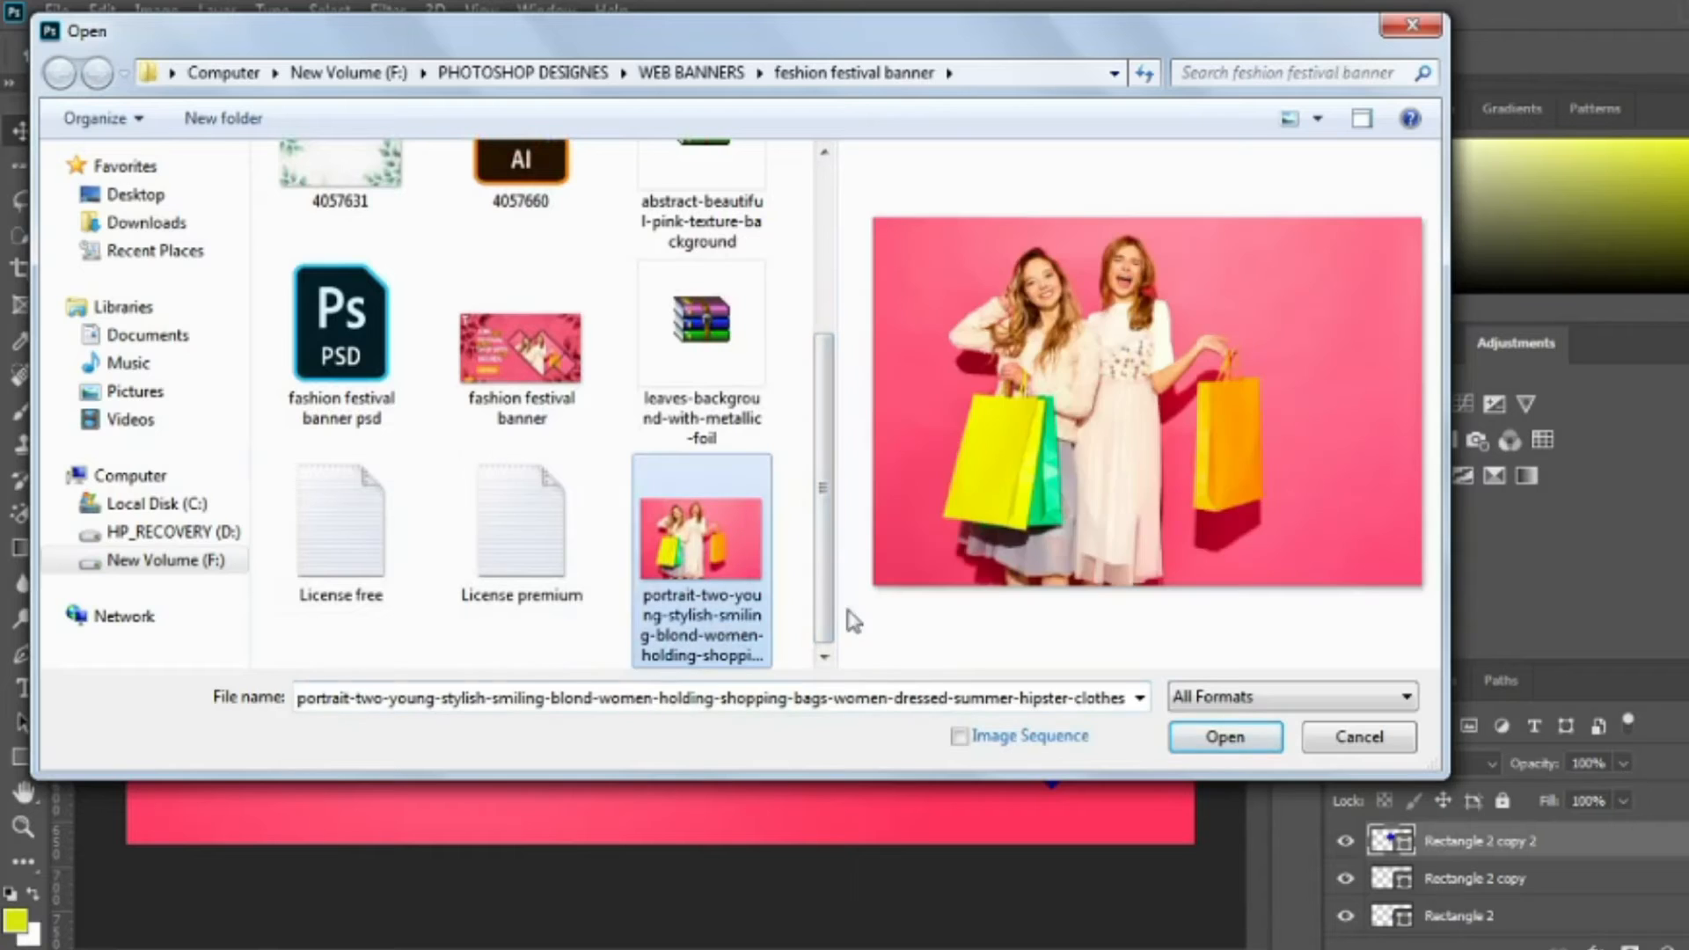
pyautogui.click(1226, 738)
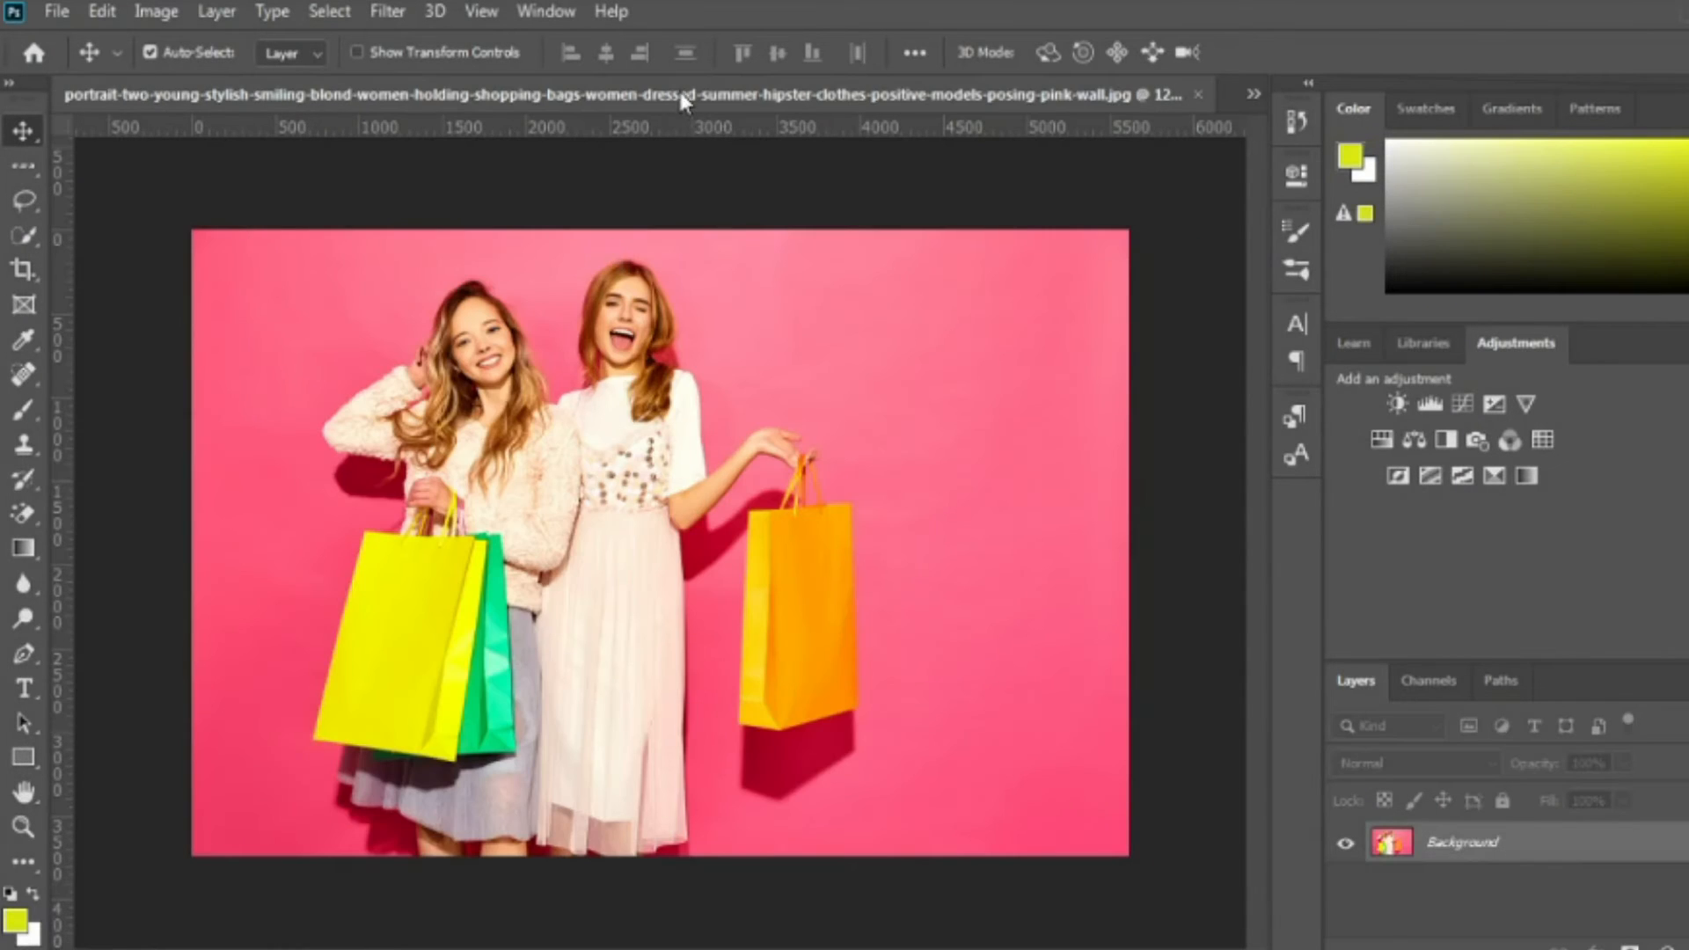
pyautogui.moveTo(684, 96); pyautogui.dragTo(727, 97)
pyautogui.click(1203, 93)
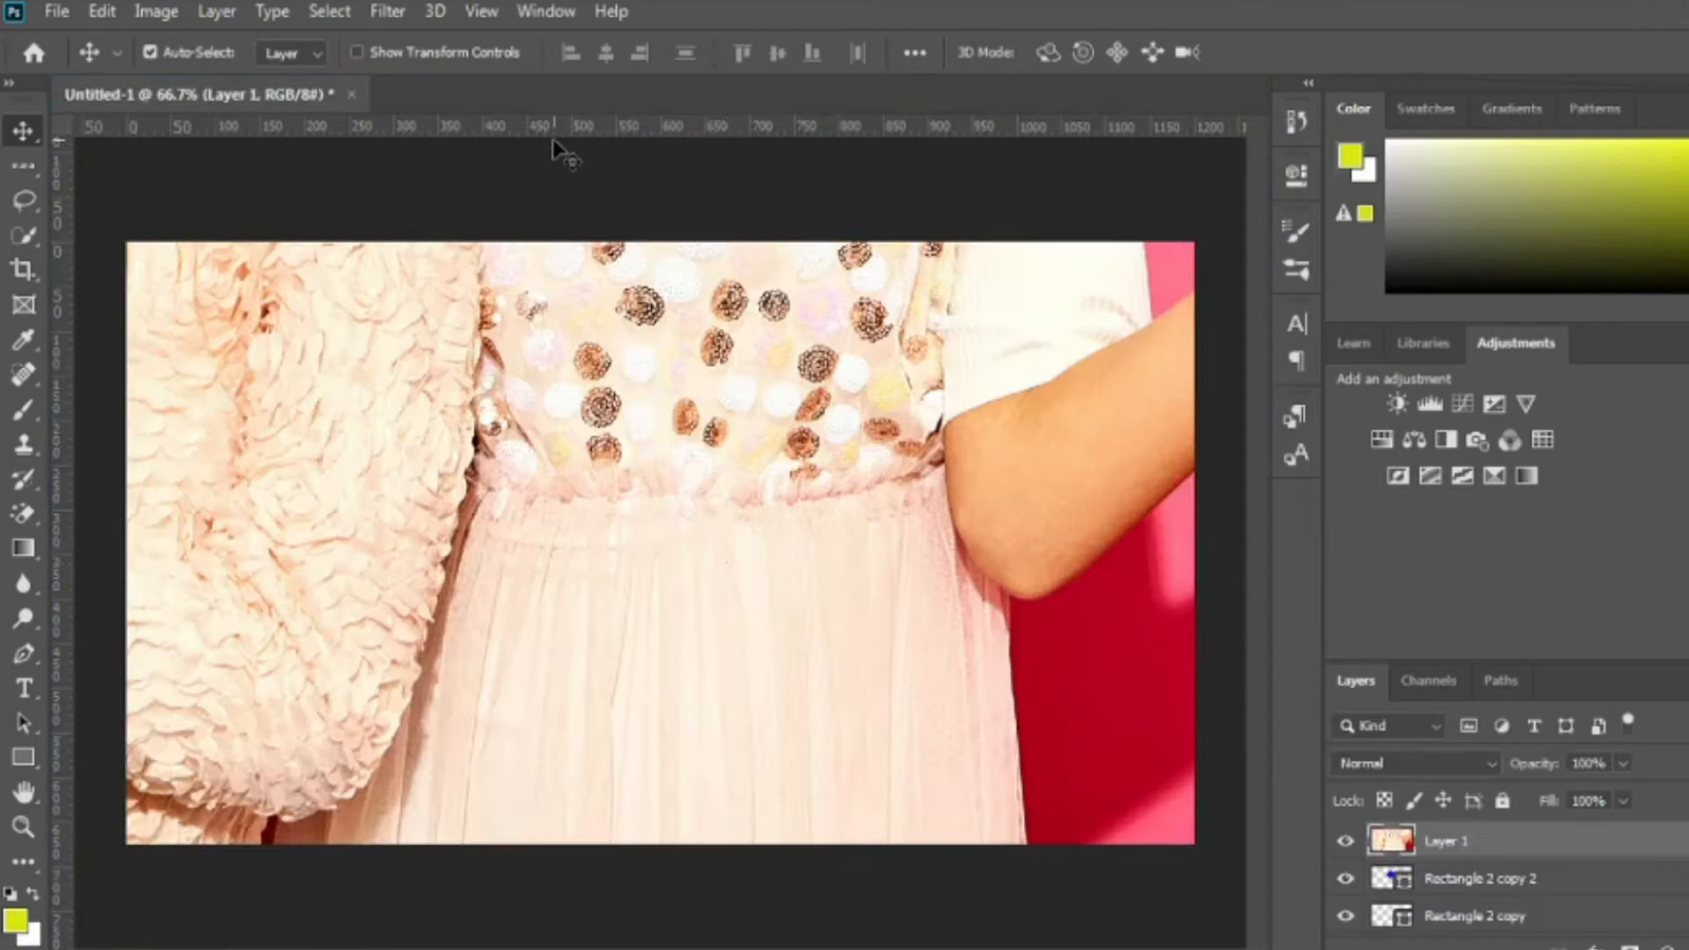
# - Scale the photo layer down to a small picture and place it left of the blue diamonds
pyautogui.hotkey('ctrl', 't')
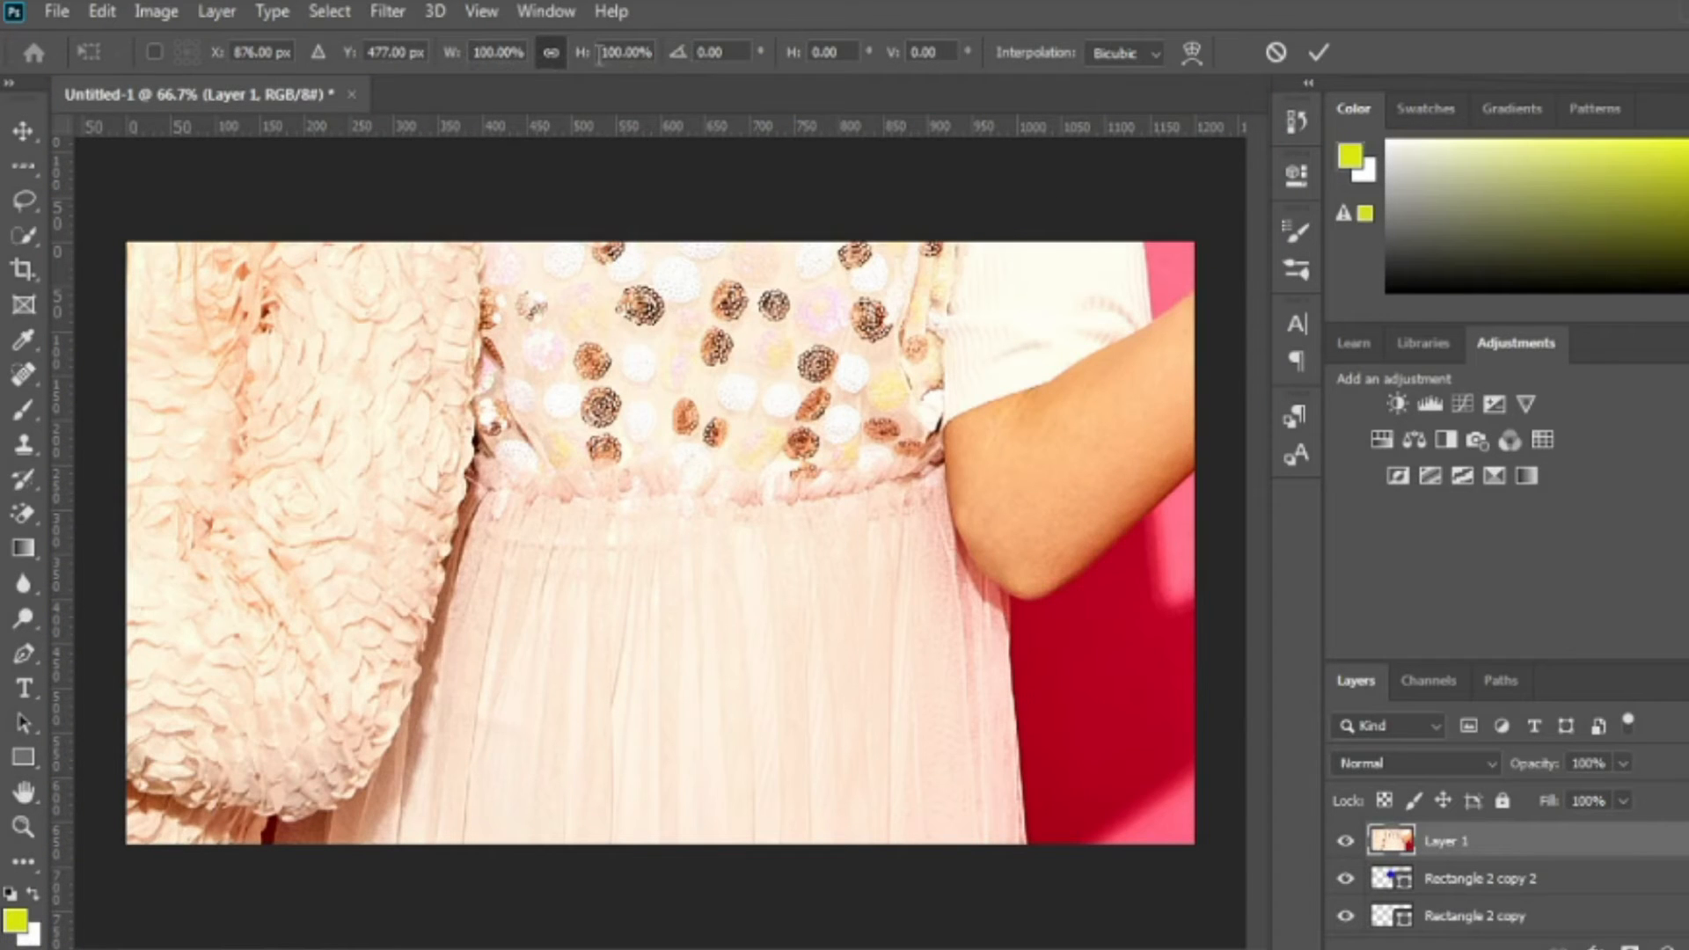
pyautogui.moveTo(557, 56)
pyautogui.mouseDown()
pyautogui.moveTo(475, 58)
pyautogui.moveTo(567, 56)
pyautogui.mouseUp()
pyautogui.moveTo(919, 693); pyautogui.dragTo(405, 646)
# - Group the three blue diamond layers, Rectangle 2 and its two copies
pyautogui.click(1449, 878)
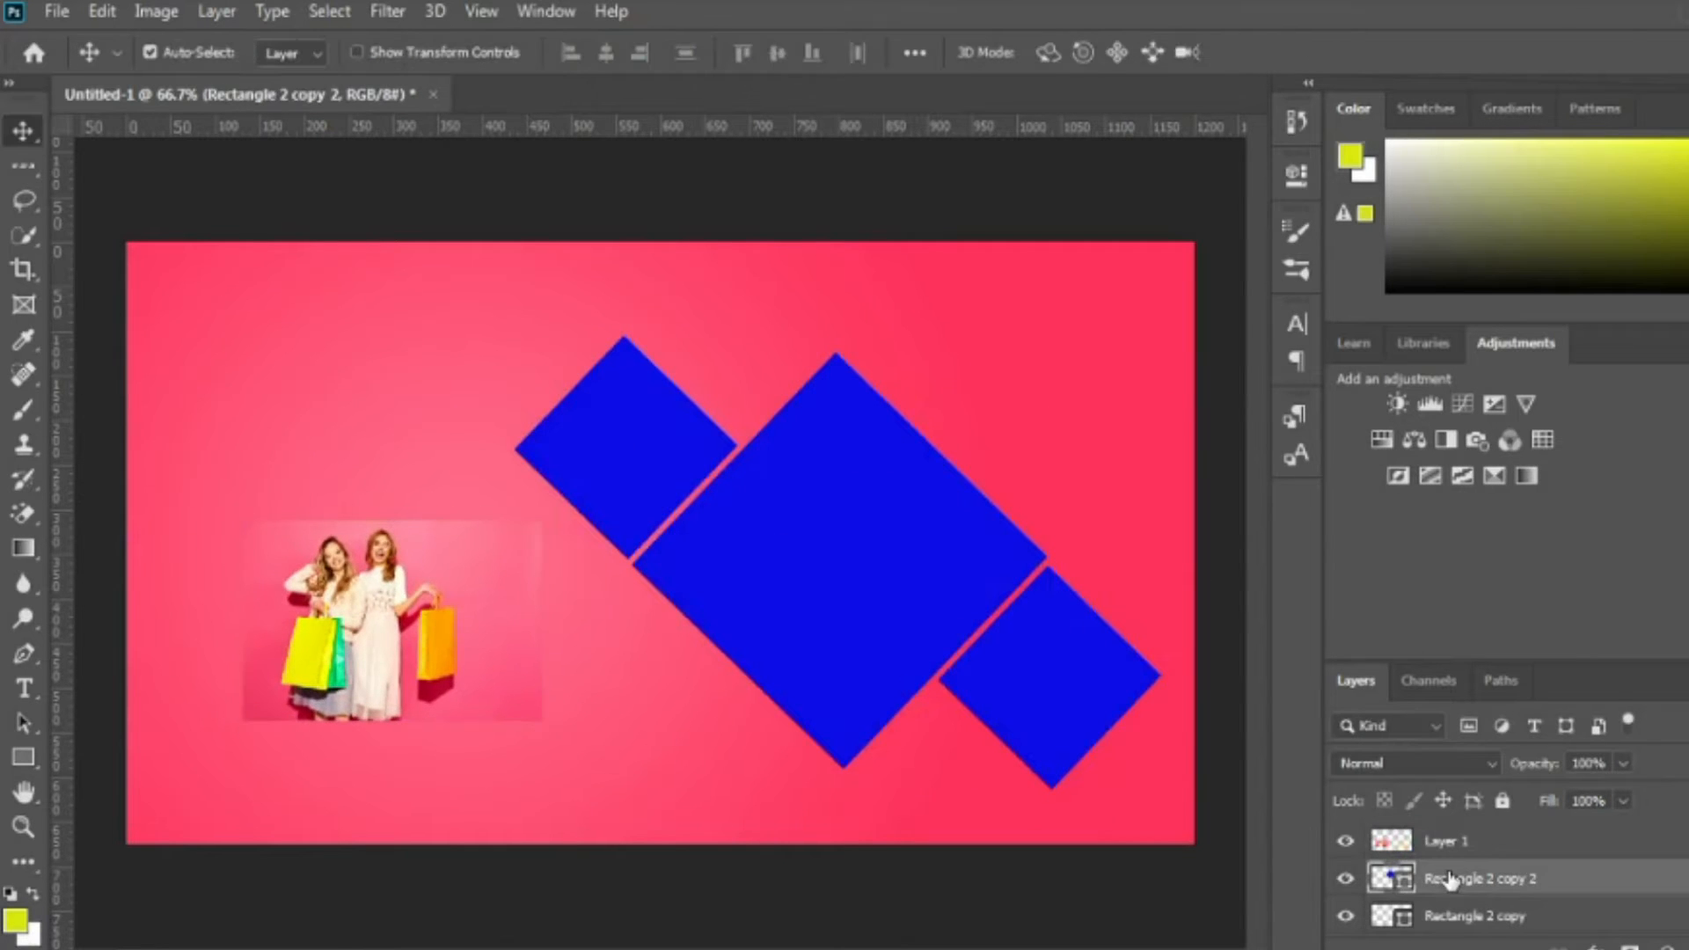
pyautogui.keyDown('ctrl'); pyautogui.click(1471, 920); pyautogui.keyUp('ctrl')
pyautogui.scroll(-2, 1526, 878)
pyautogui.keyDown('ctrl'); pyautogui.click(1508, 892); pyautogui.keyUp('ctrl')
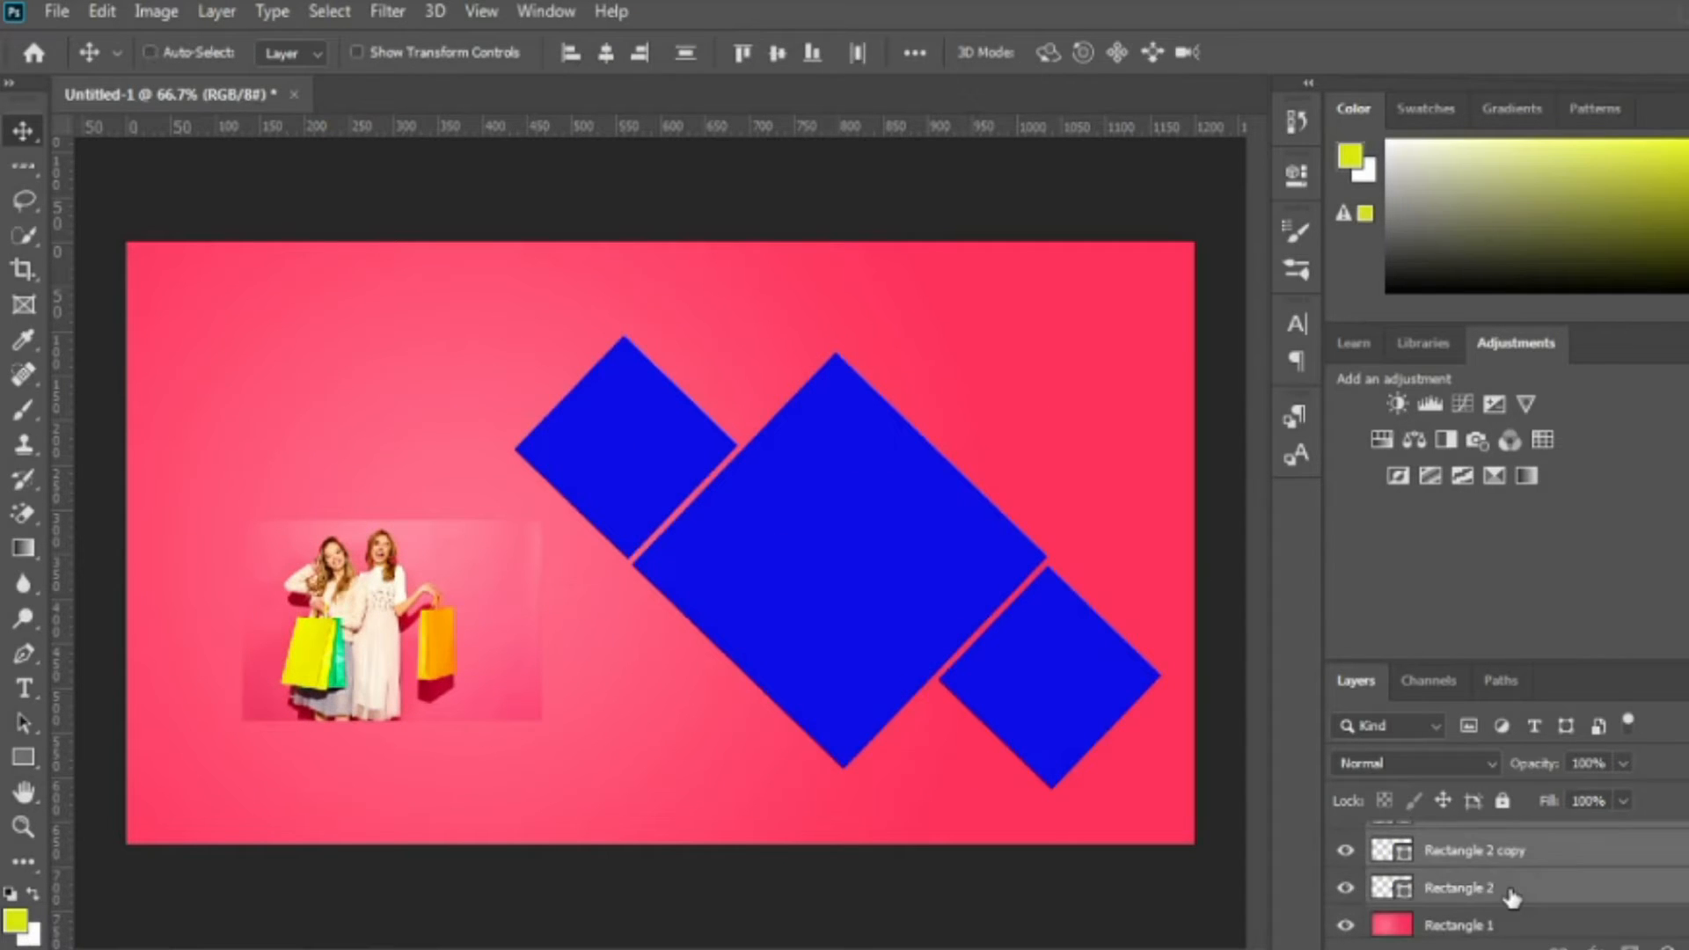
pyautogui.hotkey('ctrl', 'g')
# - Move the photo over the diamonds and enlarge it to cover all three
pyautogui.moveTo(361, 609); pyautogui.dragTo(692, 527)
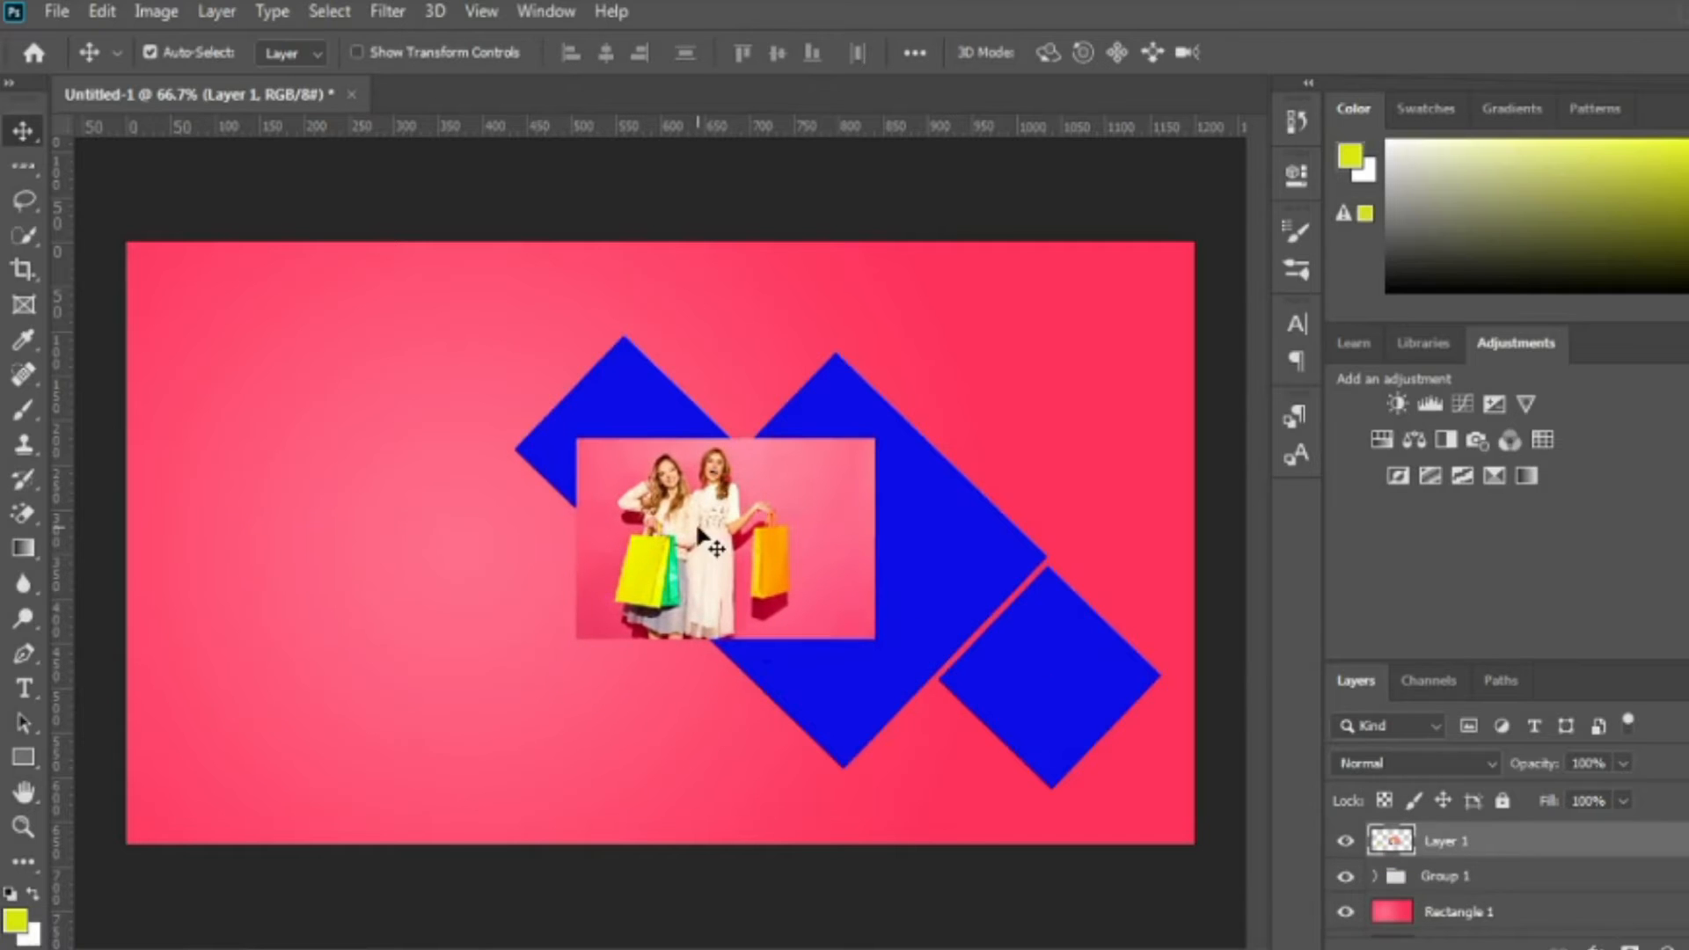
pyautogui.hotkey('ctrl', 't')
pyautogui.moveTo(882, 543); pyautogui.dragTo(1148, 538)
pyautogui.moveTo(823, 563); pyautogui.dragTo(796, 593)
pyautogui.moveTo(1118, 561); pyautogui.dragTo(1206, 563)
pyautogui.moveTo(948, 584); pyautogui.dragTo(883, 558)
pyautogui.moveTo(1155, 768); pyautogui.dragTo(1245, 831)
pyautogui.click(1319, 52)
# - Clip the photo layer to the group of diamonds with a clipping mask
pyautogui.rightClick(1448, 837)
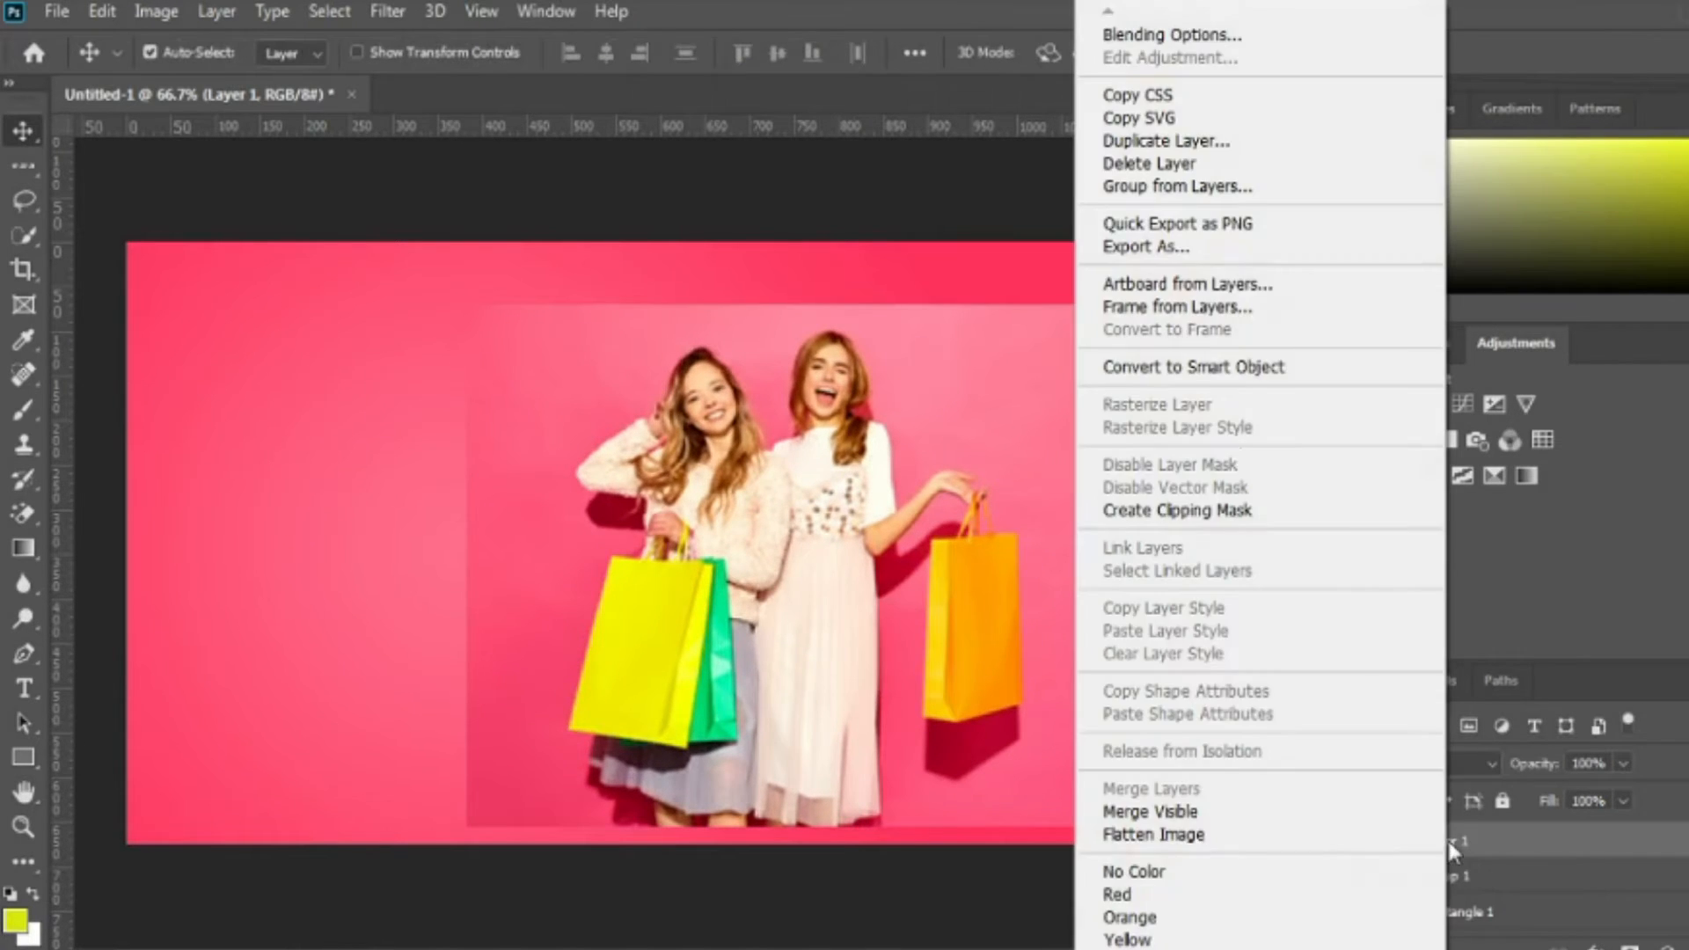
pyautogui.click(1229, 512)
pyautogui.moveTo(806, 503); pyautogui.dragTo(802, 531)
pyautogui.hotkey('ctrl', 'z')
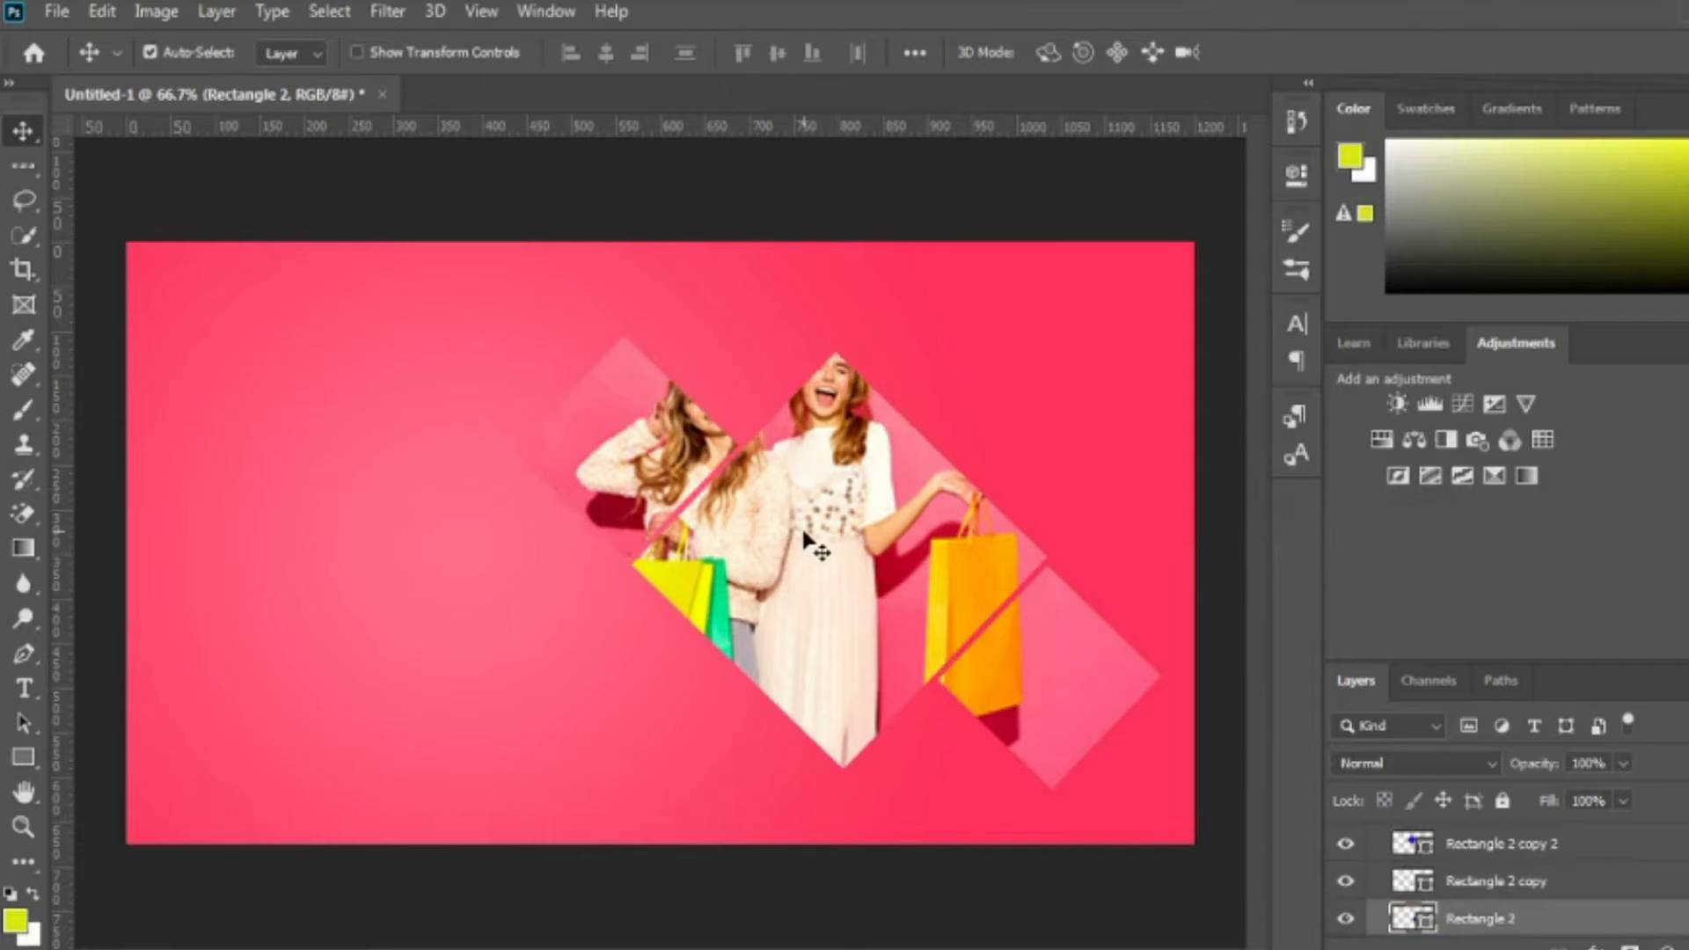
# - Shift the clipped photo downward within the diamonds to bring both women's faces inside them
pyautogui.scroll(2, 1557, 871)
pyautogui.click(1553, 841)
pyautogui.hotkey('ctrl', 't')
pyautogui.moveTo(777, 546); pyautogui.dragTo(794, 612)
pyautogui.click(1318, 52)
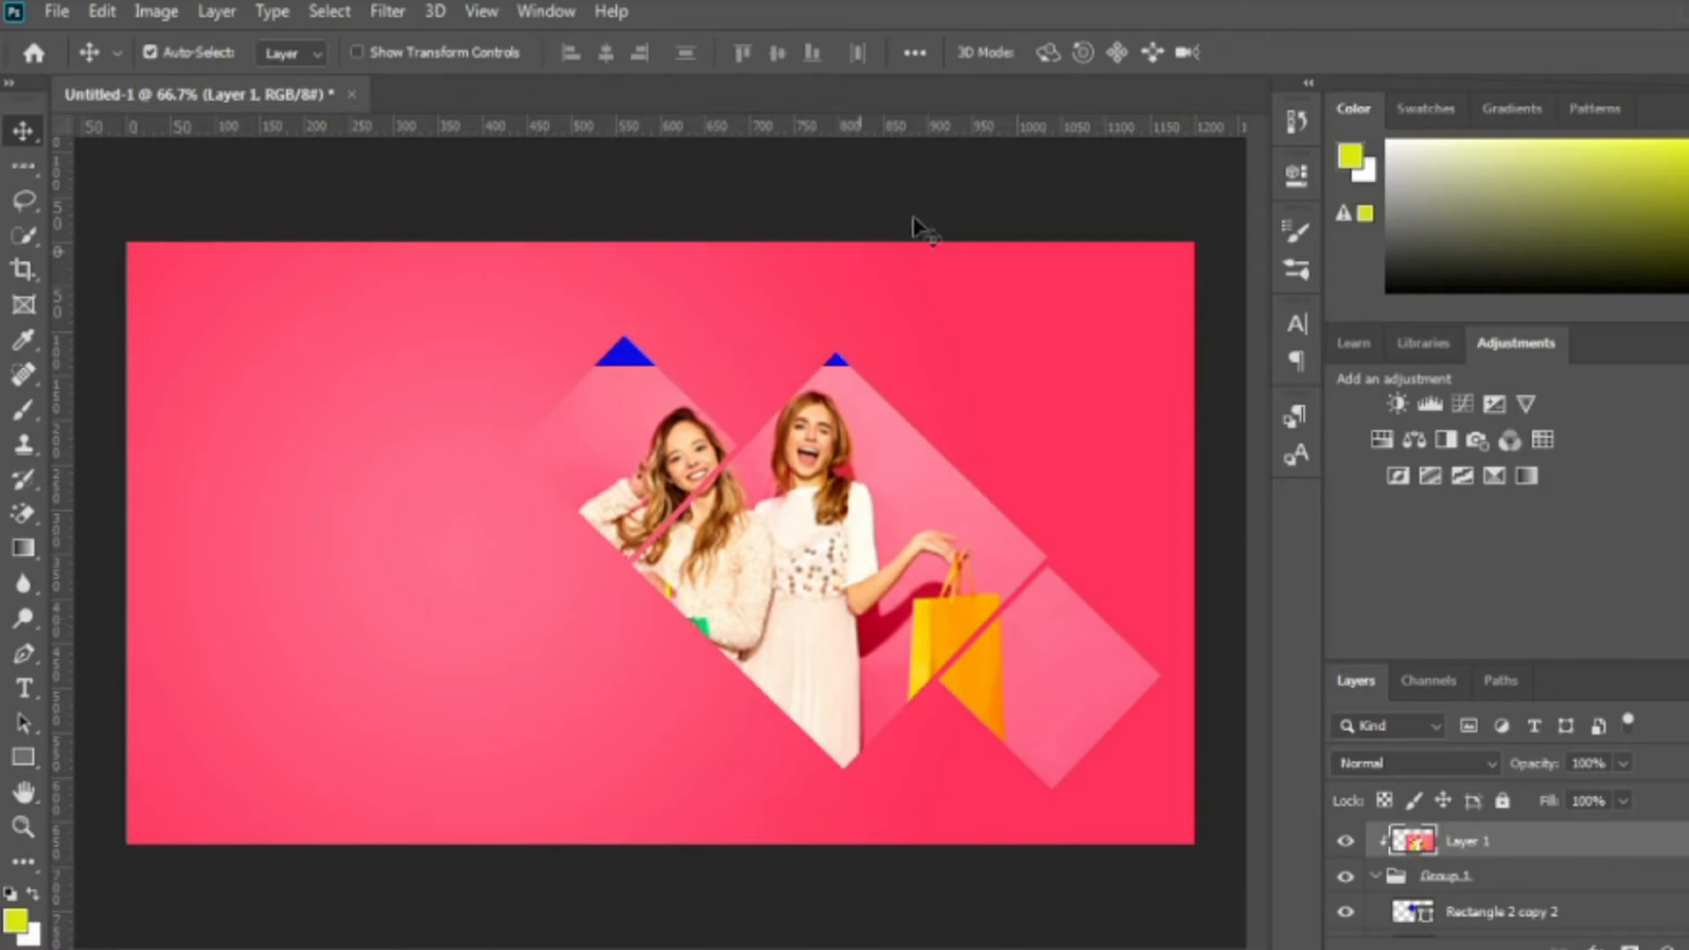
# - Recolour the small upper-left diamond with the pink sampled from the photo just below its exposed tip
pyautogui.click(635, 359)
pyautogui.doubleClick(1416, 911)
pyautogui.click(990, 415)
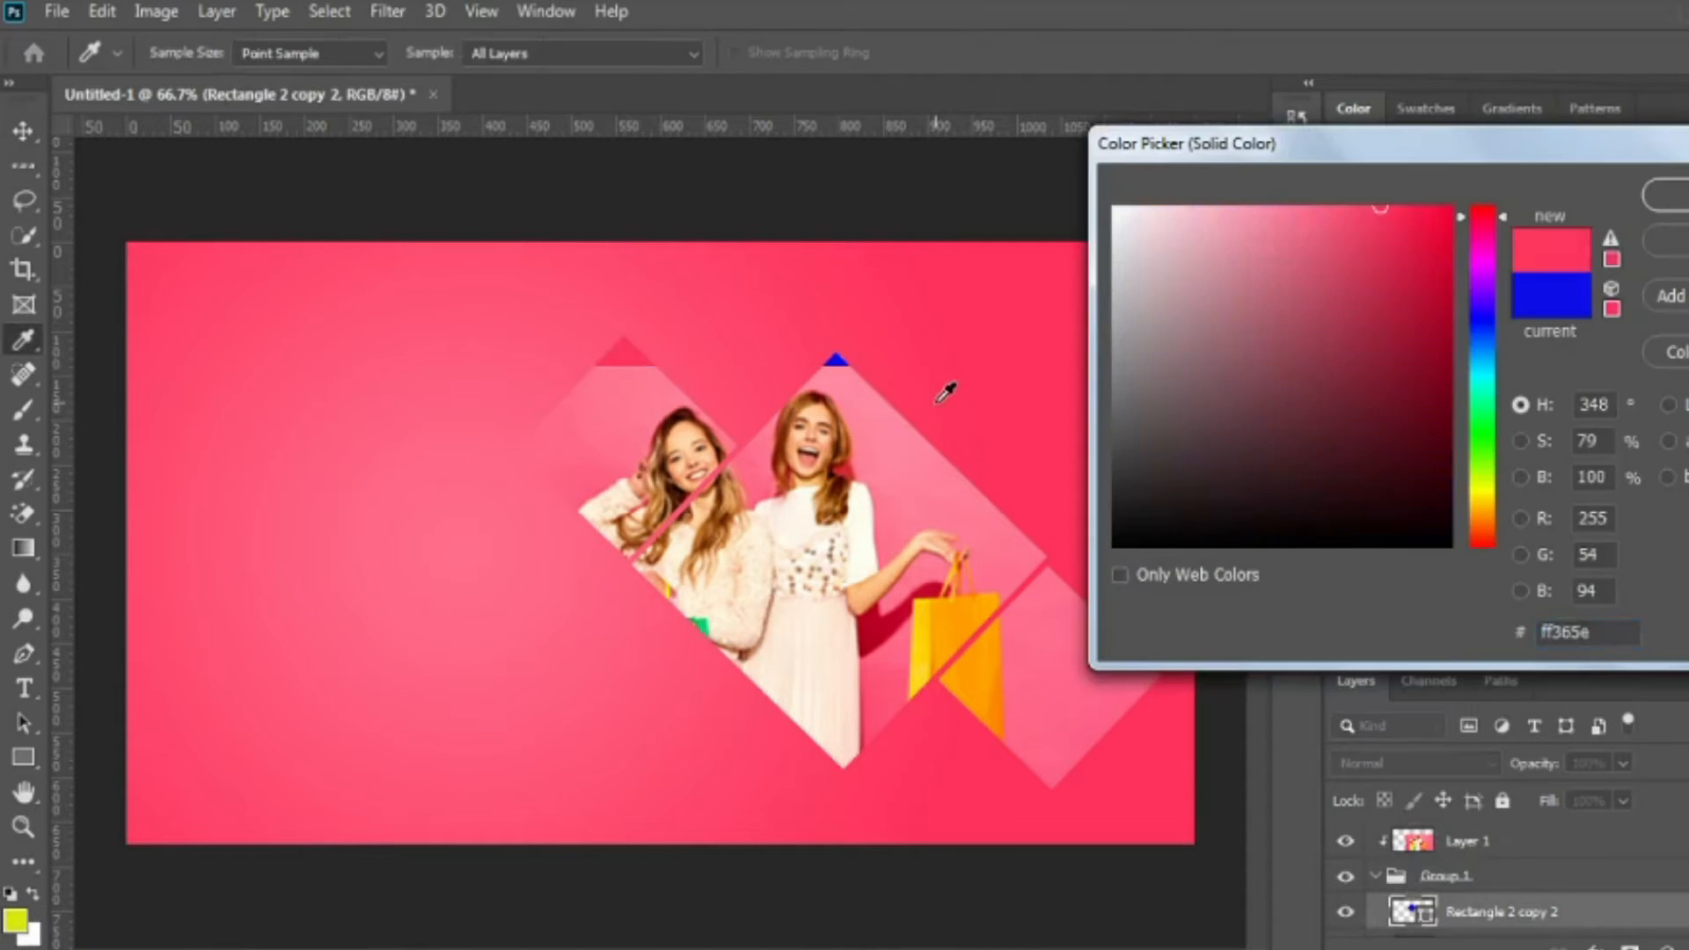
pyautogui.click(618, 391)
pyautogui.press('Return')
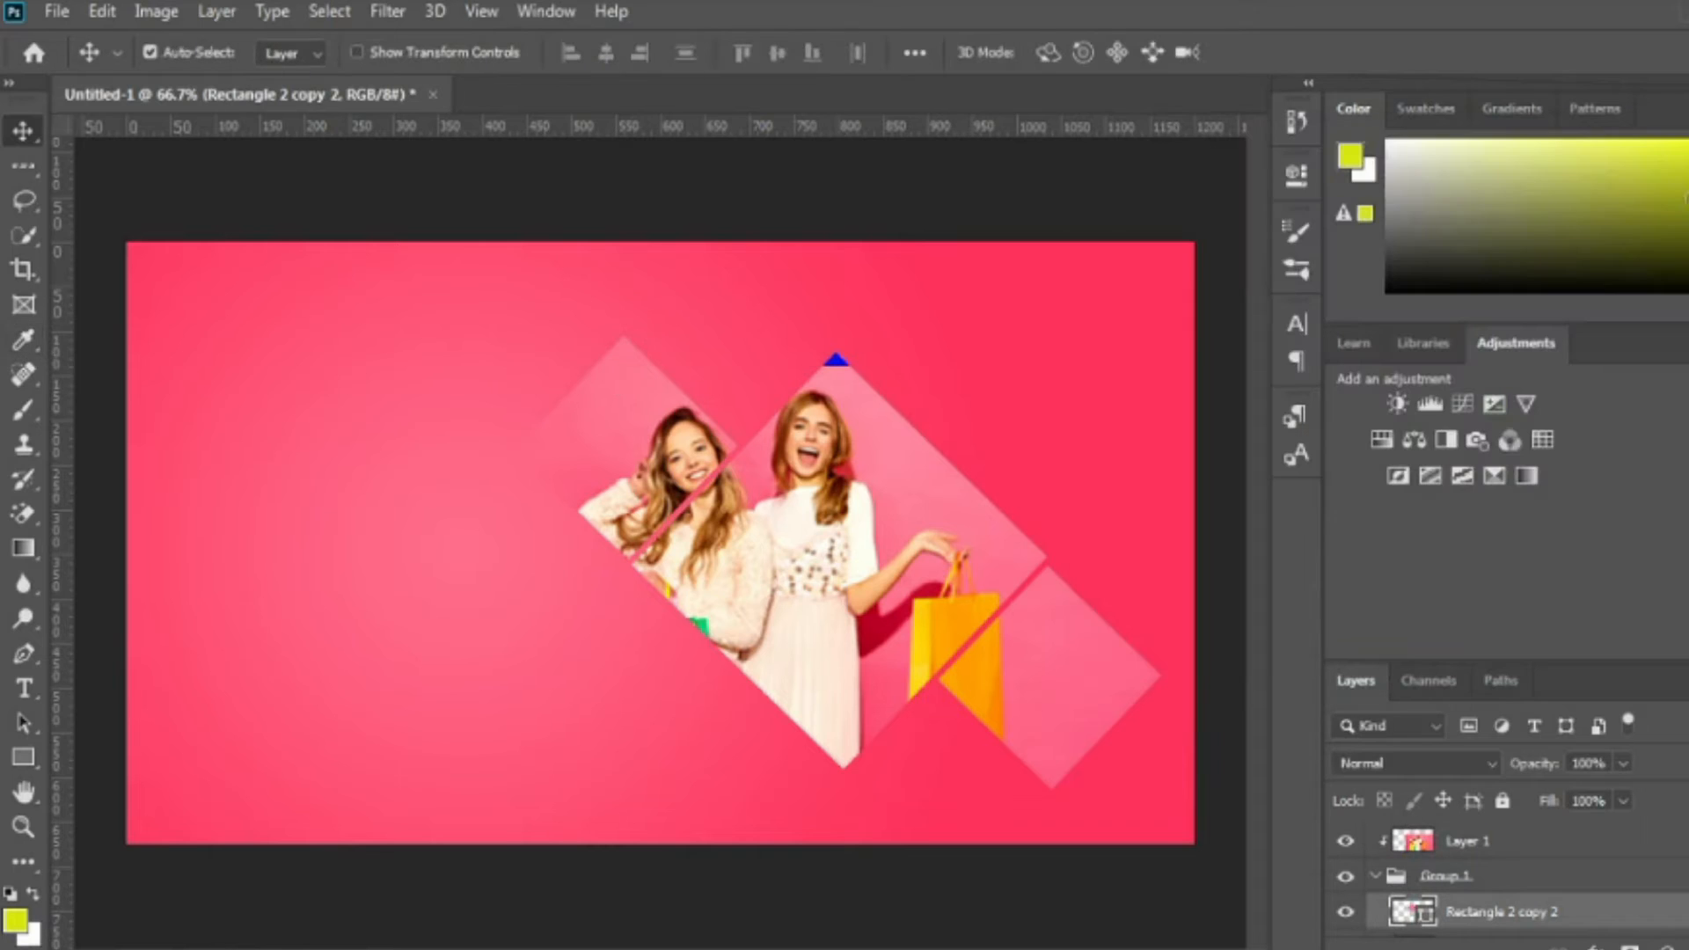
# - Recolour the large middle diamond with the light pink ff8ca2 sampled from the photo near its top corner
pyautogui.click(834, 363)
pyautogui.doubleClick(1418, 919)
pyautogui.click(841, 385)
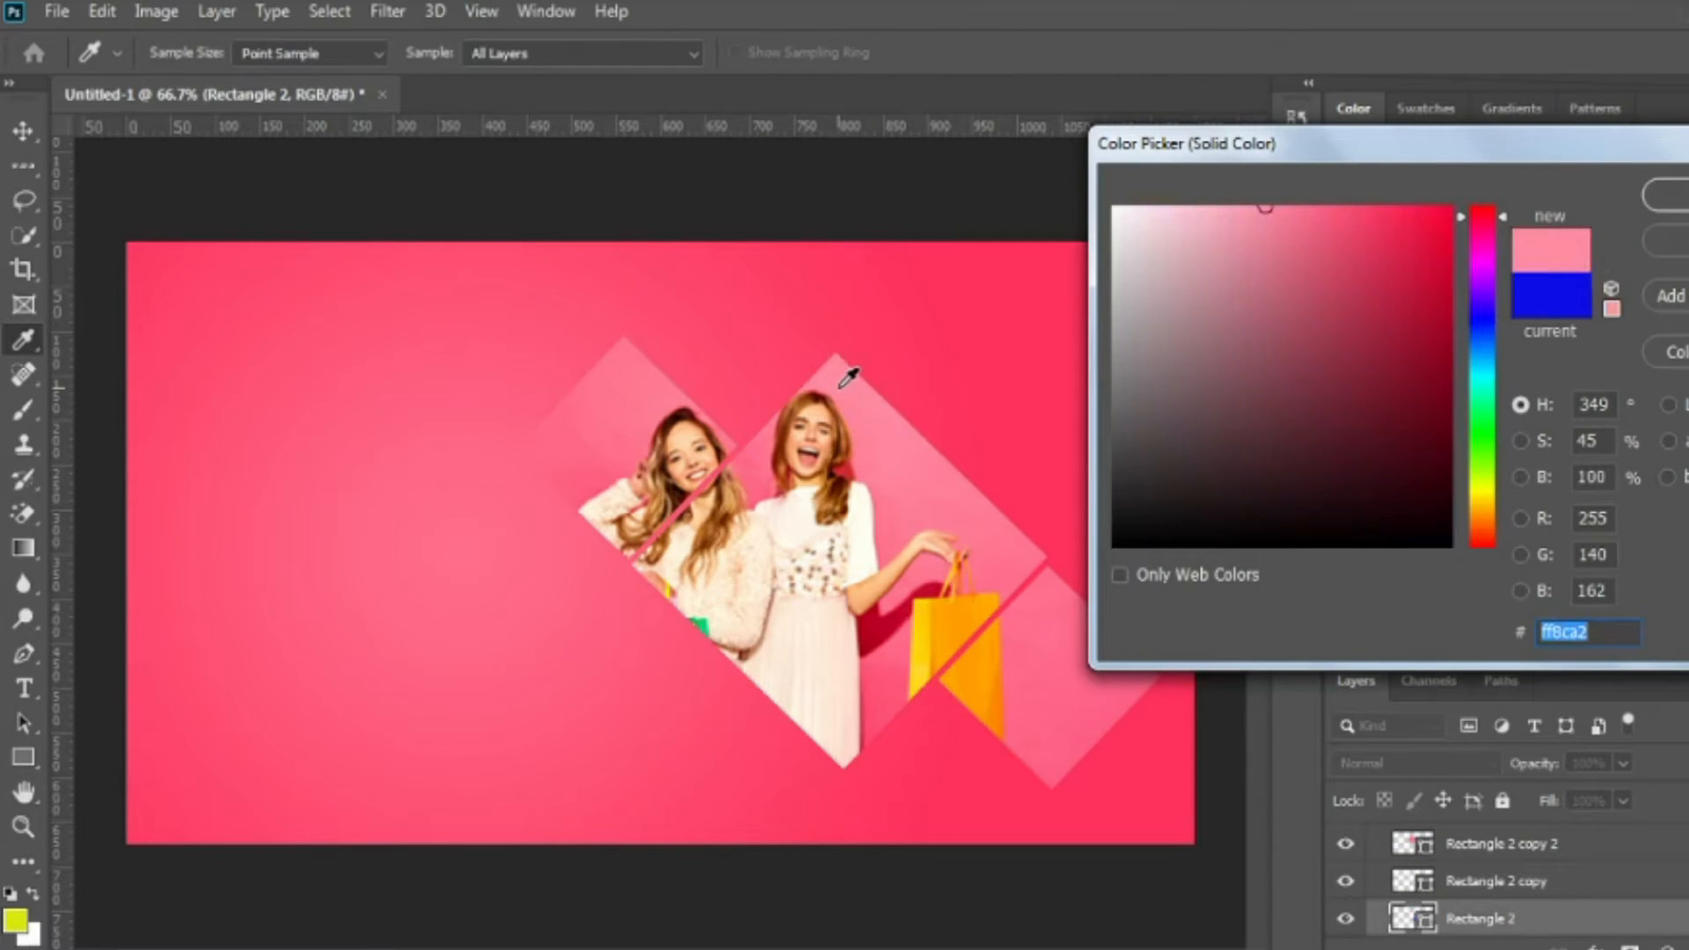
pyautogui.press('Return')
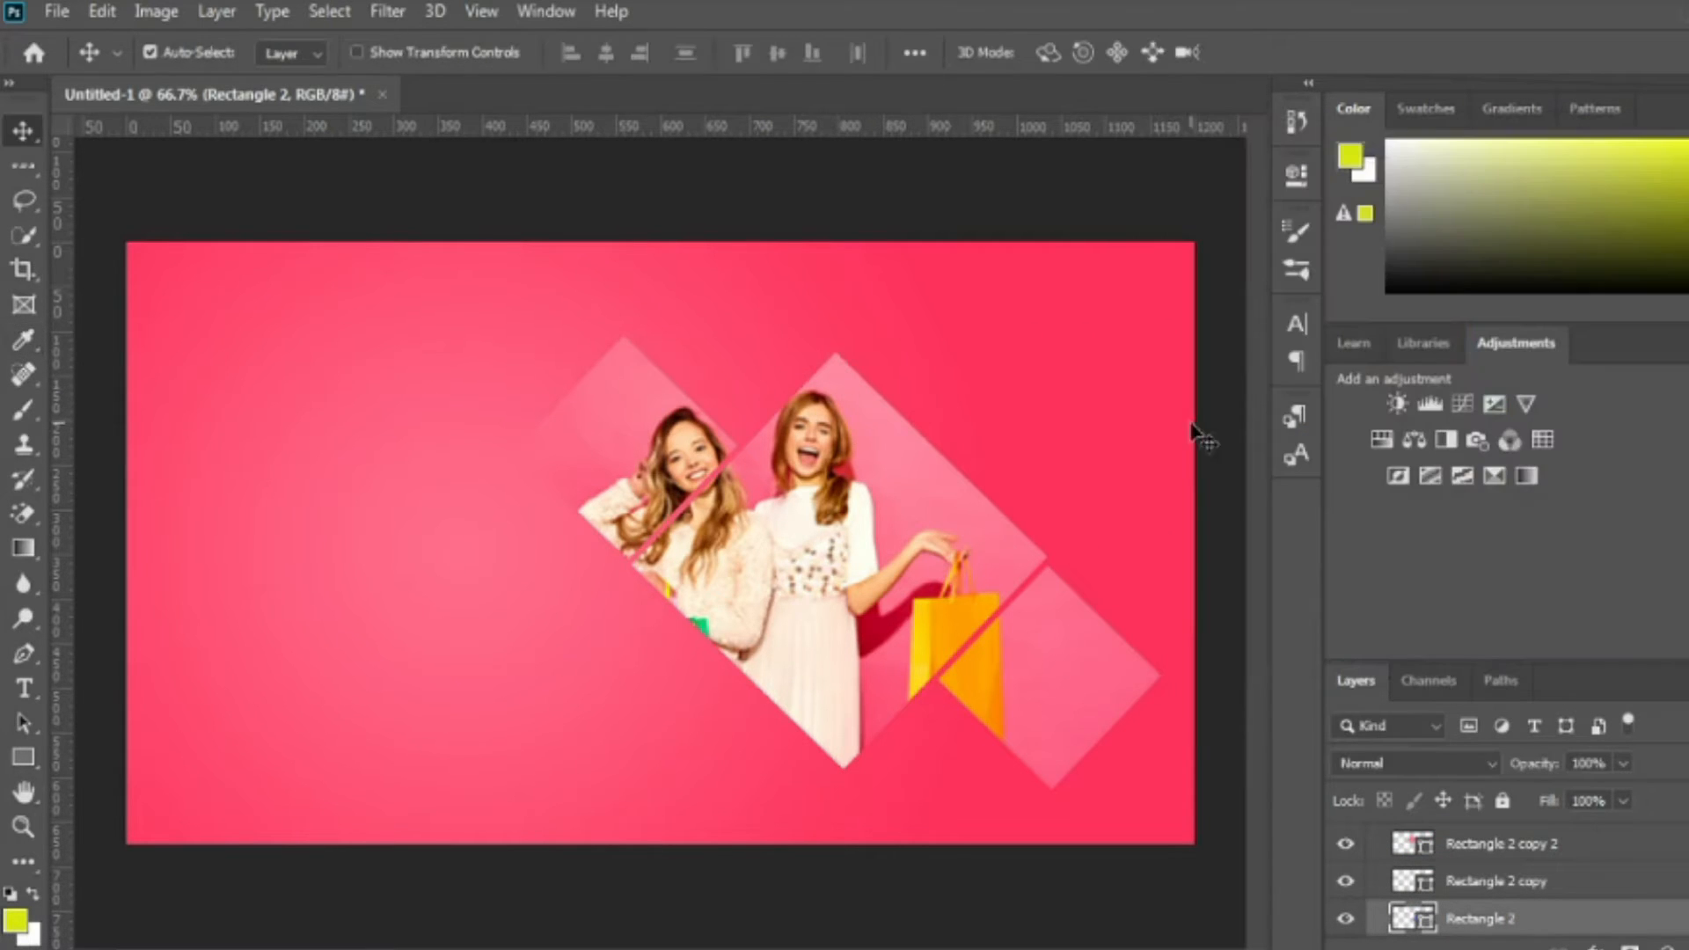
# - Combine the clipped photo layer and the group of diamonds into one new group
pyautogui.keyDown('ctrl'); pyautogui.click(1488, 894); pyautogui.keyUp('ctrl')
pyautogui.keyDown('ctrl'); pyautogui.click(1495, 858); pyautogui.keyUp('ctrl')
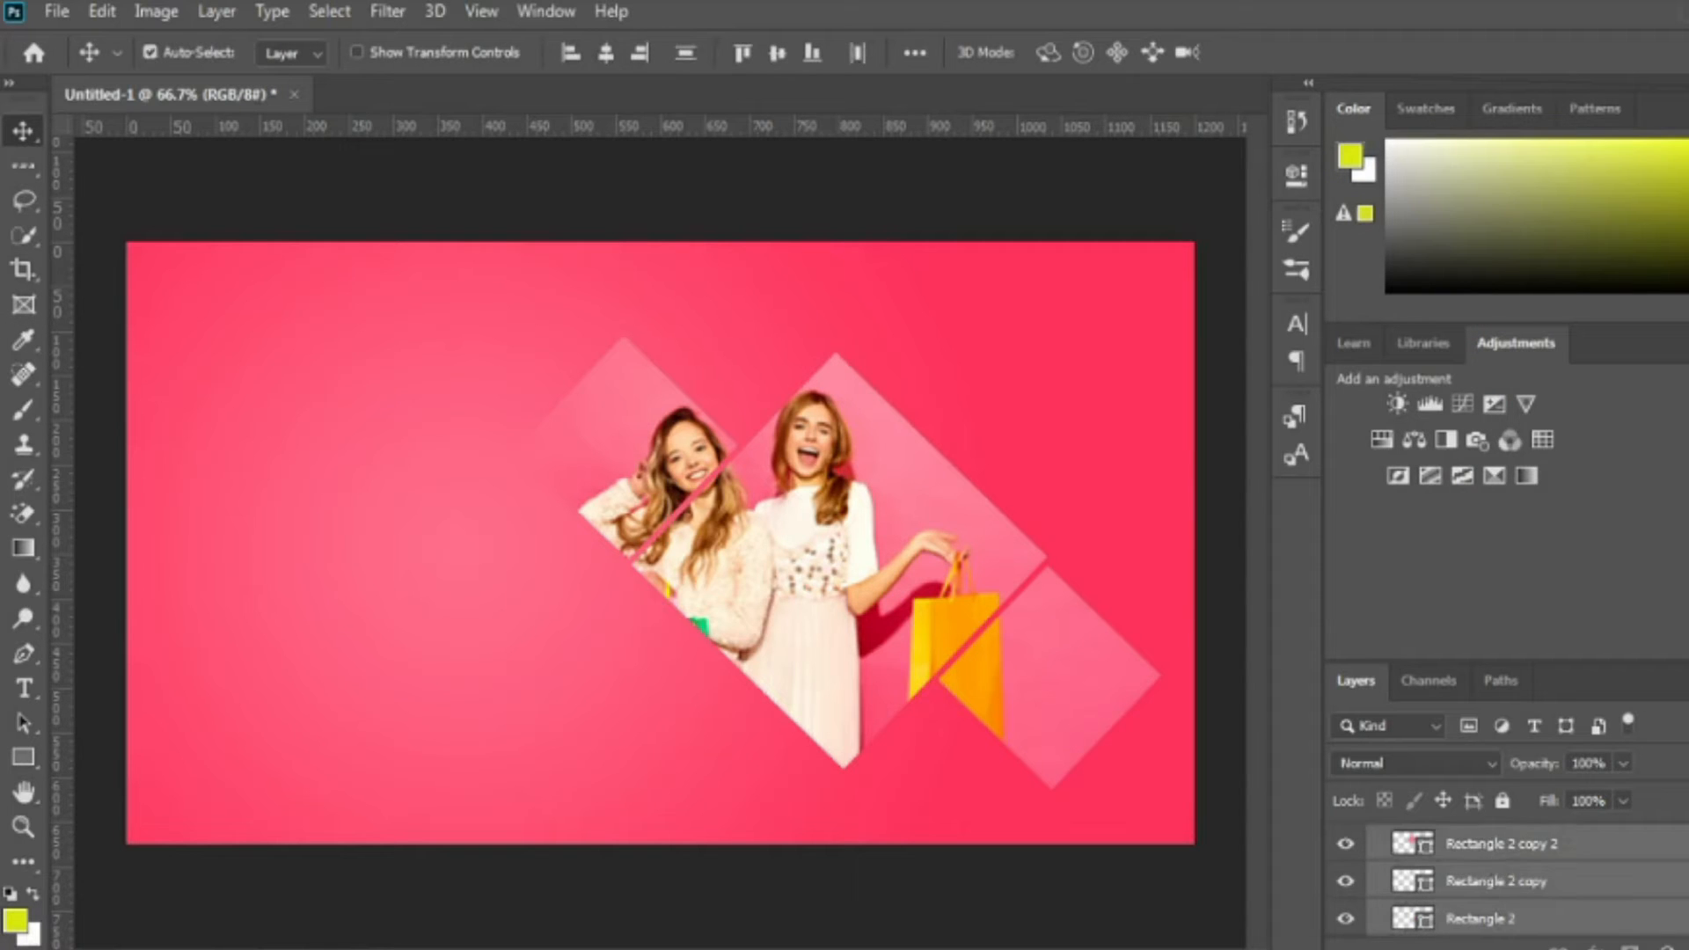
pyautogui.scroll(1, 1580, 864)
pyautogui.click(1503, 846)
pyautogui.click(1375, 875)
pyautogui.keyDown('ctrl'); pyautogui.click(1464, 877); pyautogui.keyUp('ctrl')
pyautogui.hotkey('ctrl', 'g')
# - Add a drop shadow to the combined photo group, raising its opacity to nearly 90% and softening its spread and size
pyautogui.click(1592, 946)
pyautogui.click(1627, 935)
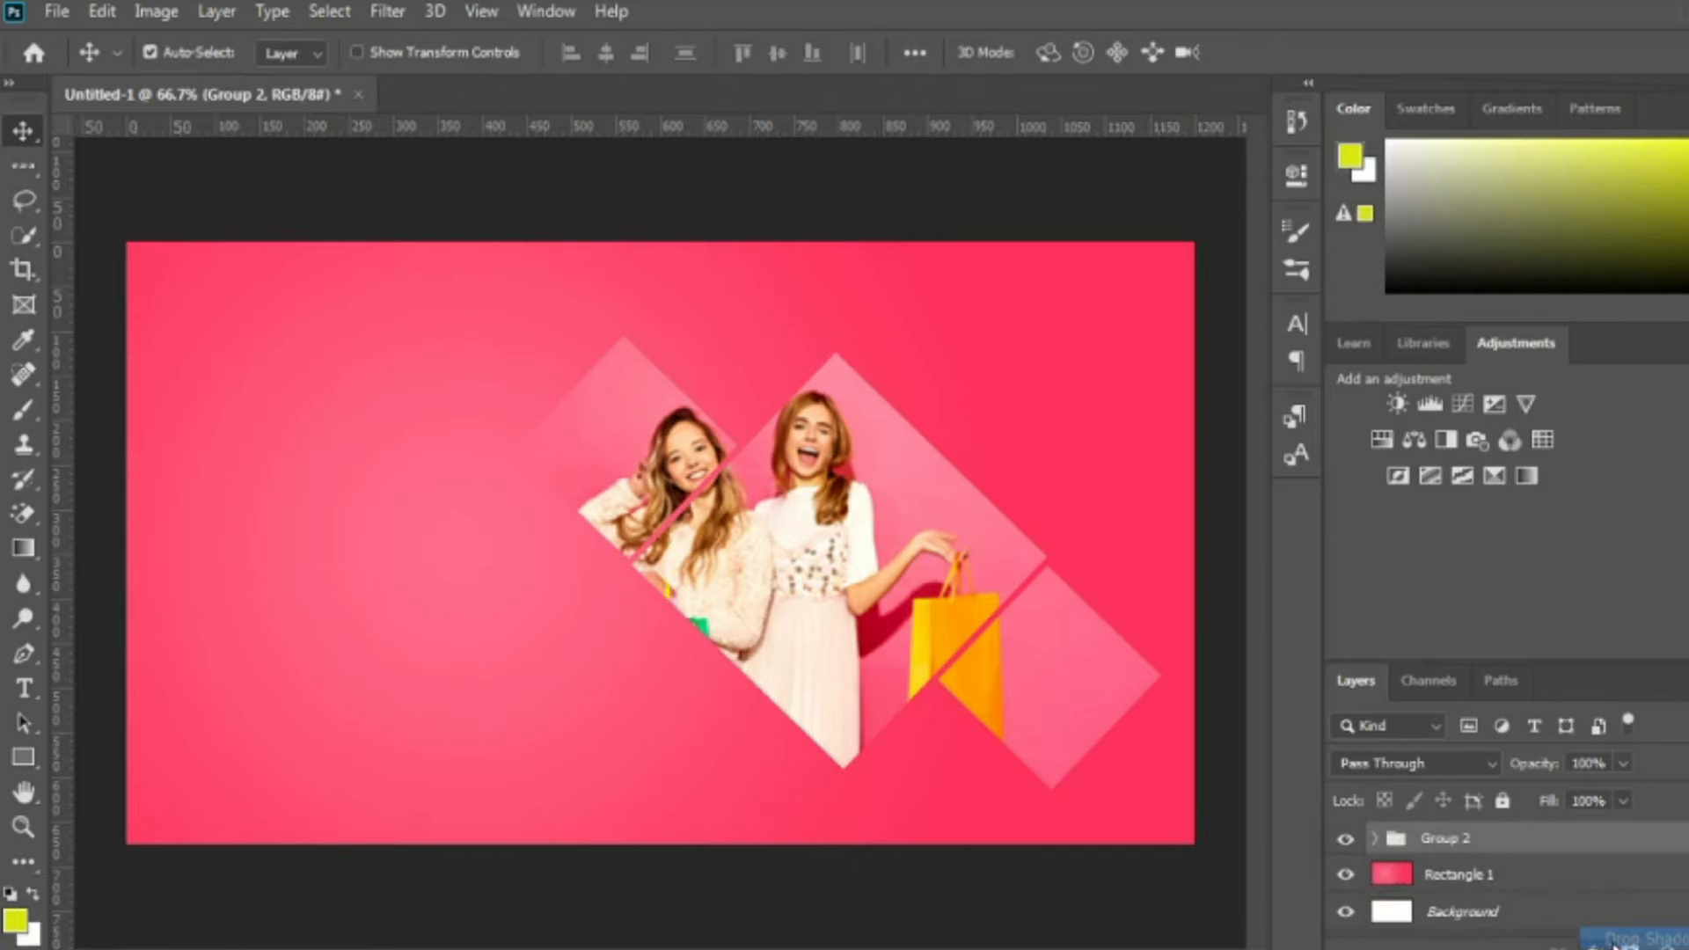
pyautogui.moveTo(1129, 217); pyautogui.dragTo(1291, 244)
pyautogui.click(1457, 380)
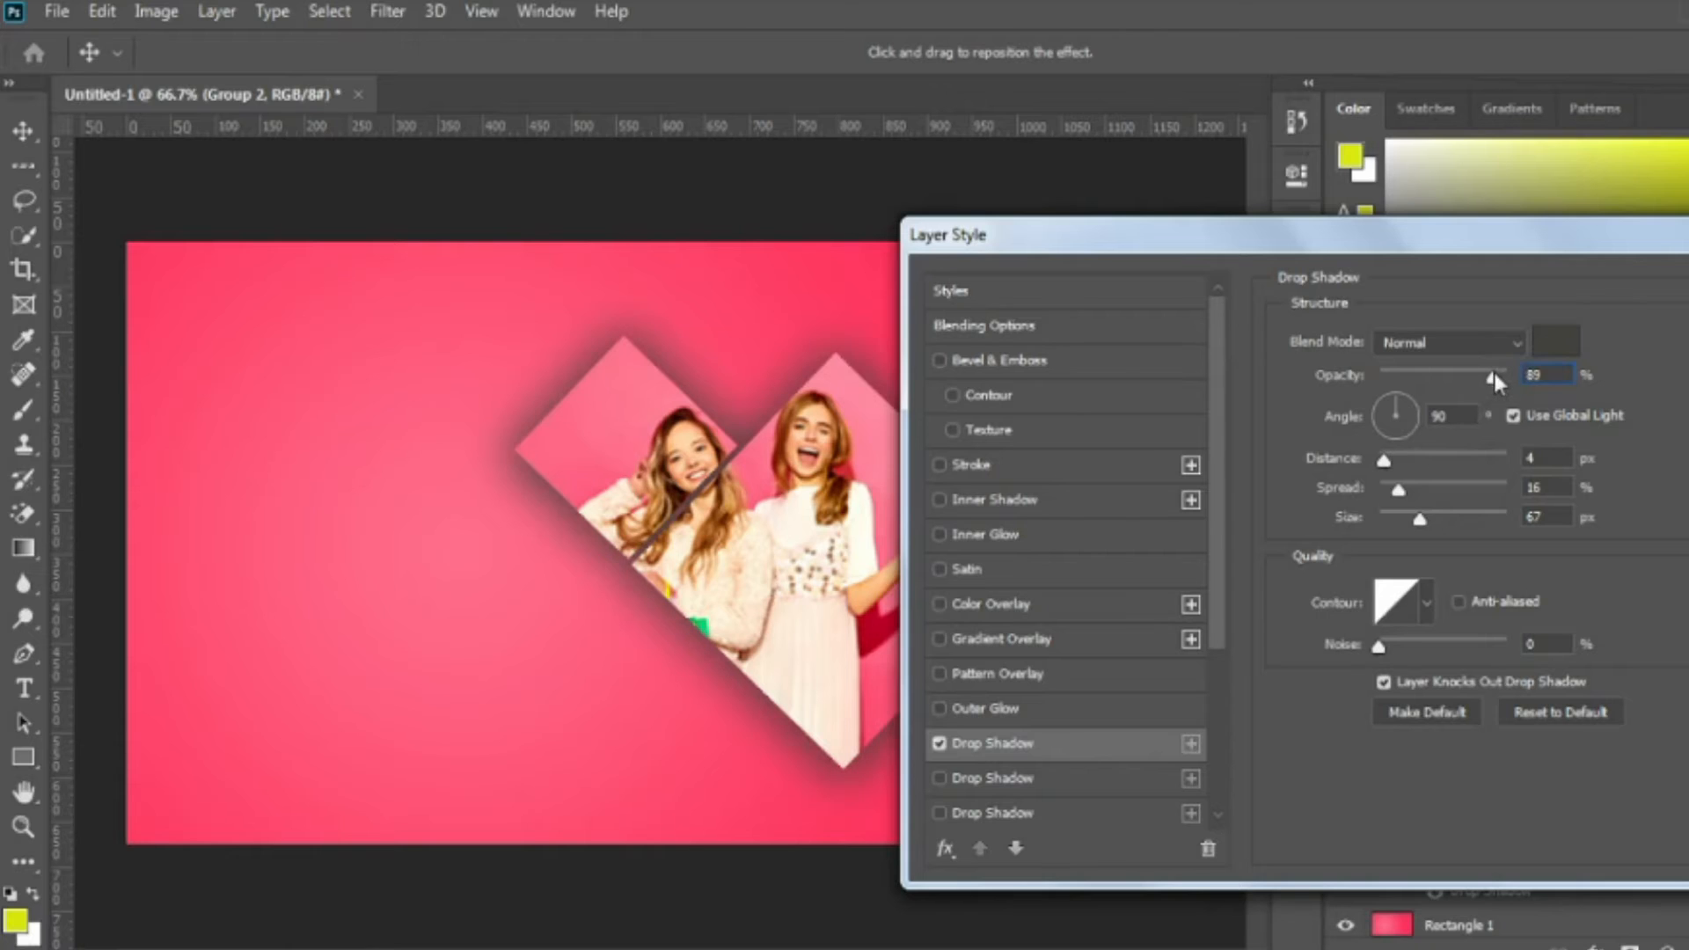
pyautogui.moveTo(1386, 220); pyautogui.dragTo(1464, 215)
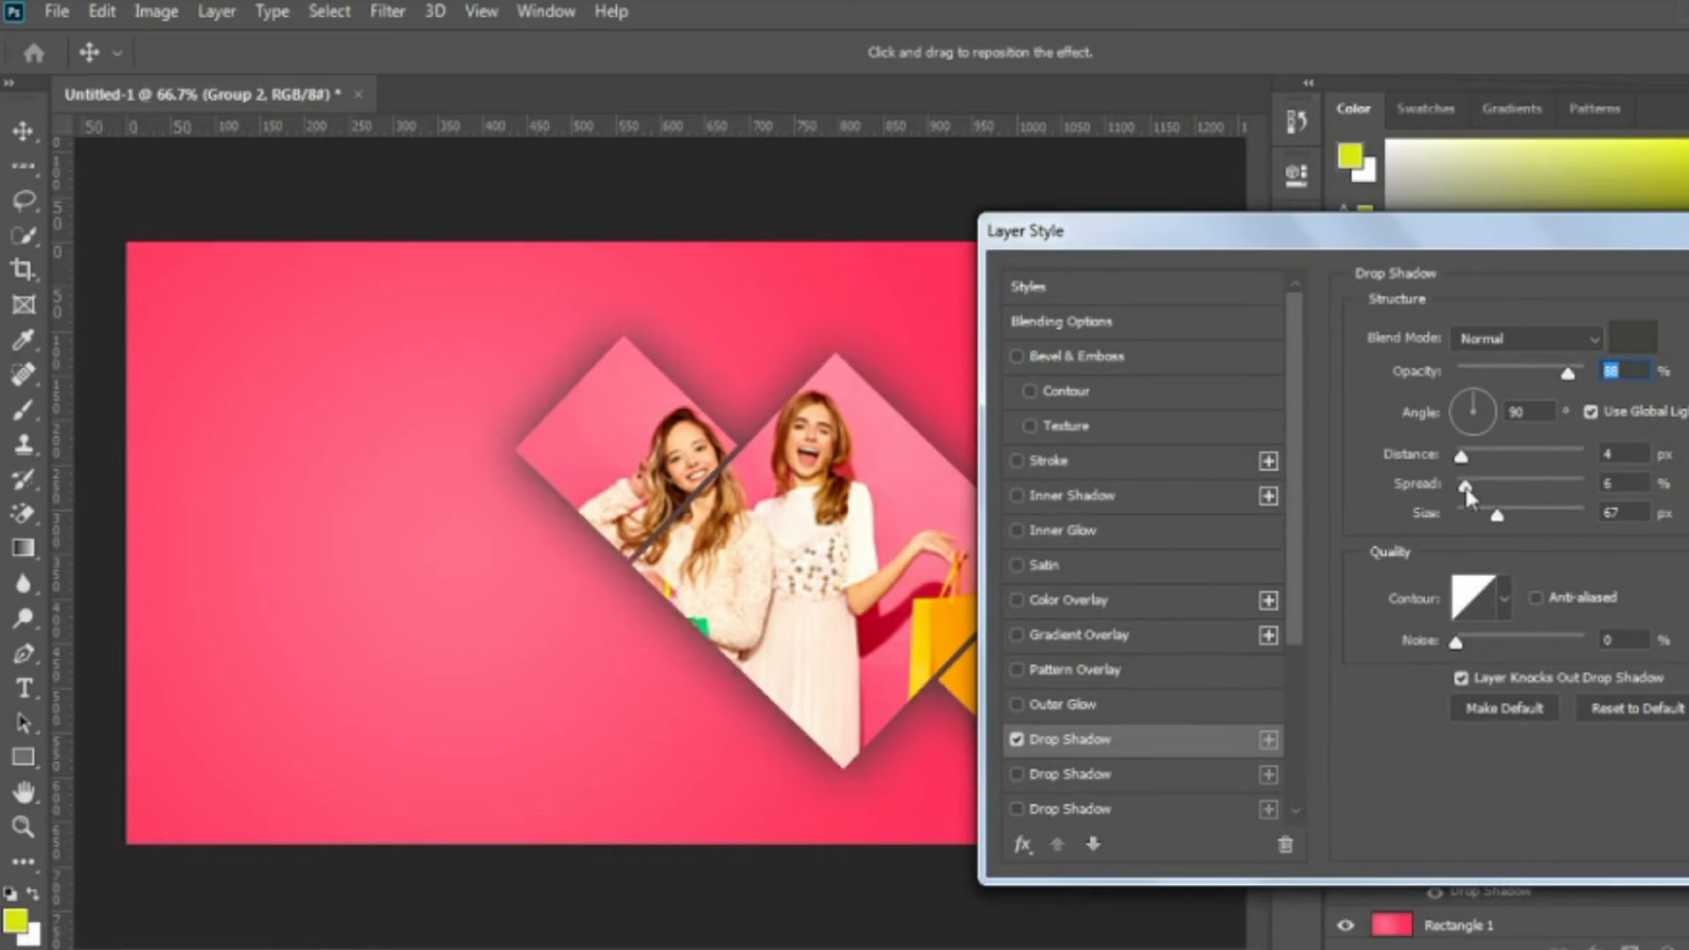
pyautogui.moveTo(1458, 487); pyautogui.dragTo(1485, 519)
pyautogui.moveTo(1326, 236); pyautogui.dragTo(1056, 180)
pyautogui.click(1638, 226)
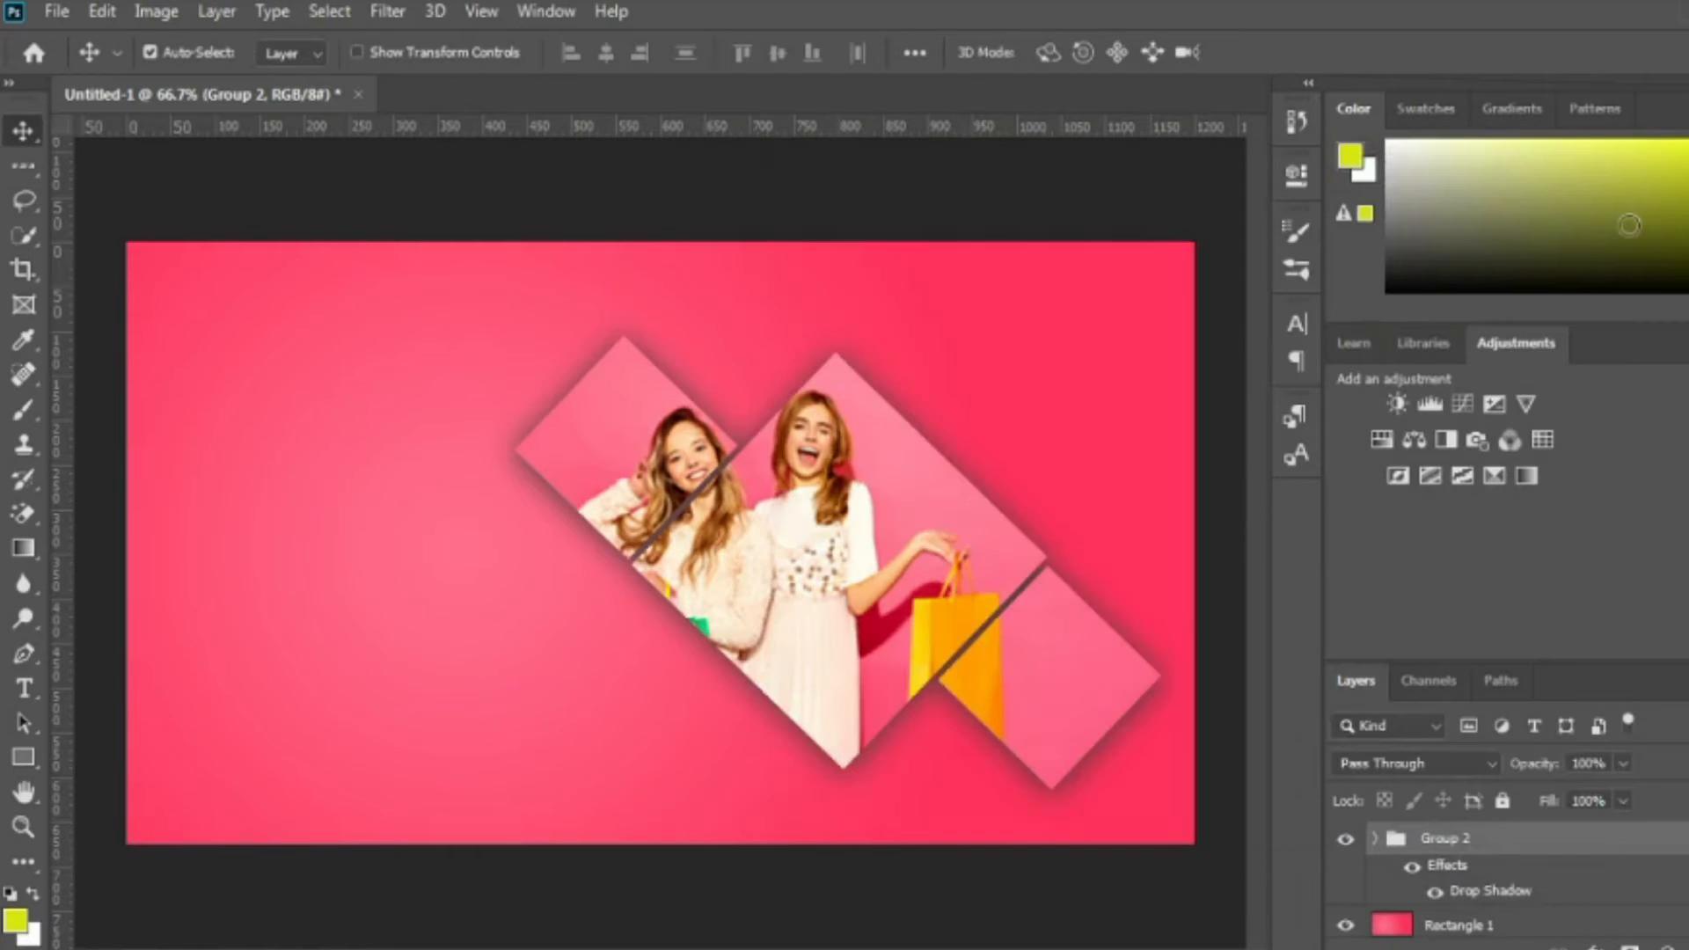
# - Add the white text "JOIN" in 24 pt Myriad Pro Bold left of the diamonds
pyautogui.click(25, 688)
pyautogui.click(274, 549)
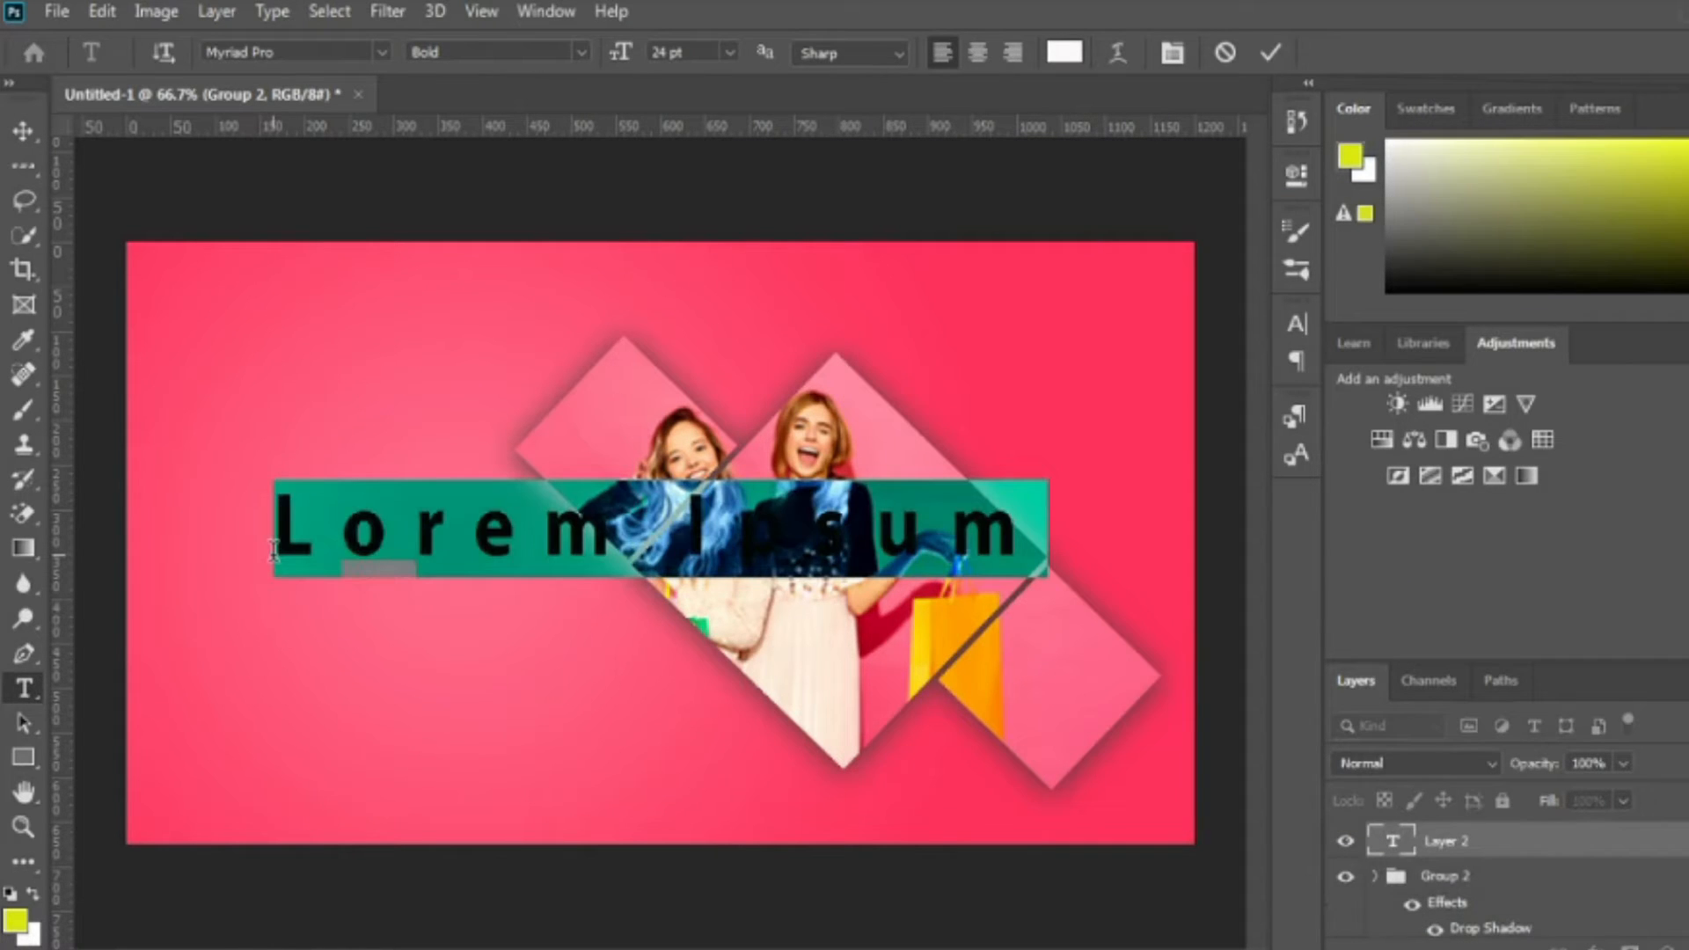
pyautogui.write('JOIN')
pyautogui.click(1270, 53)
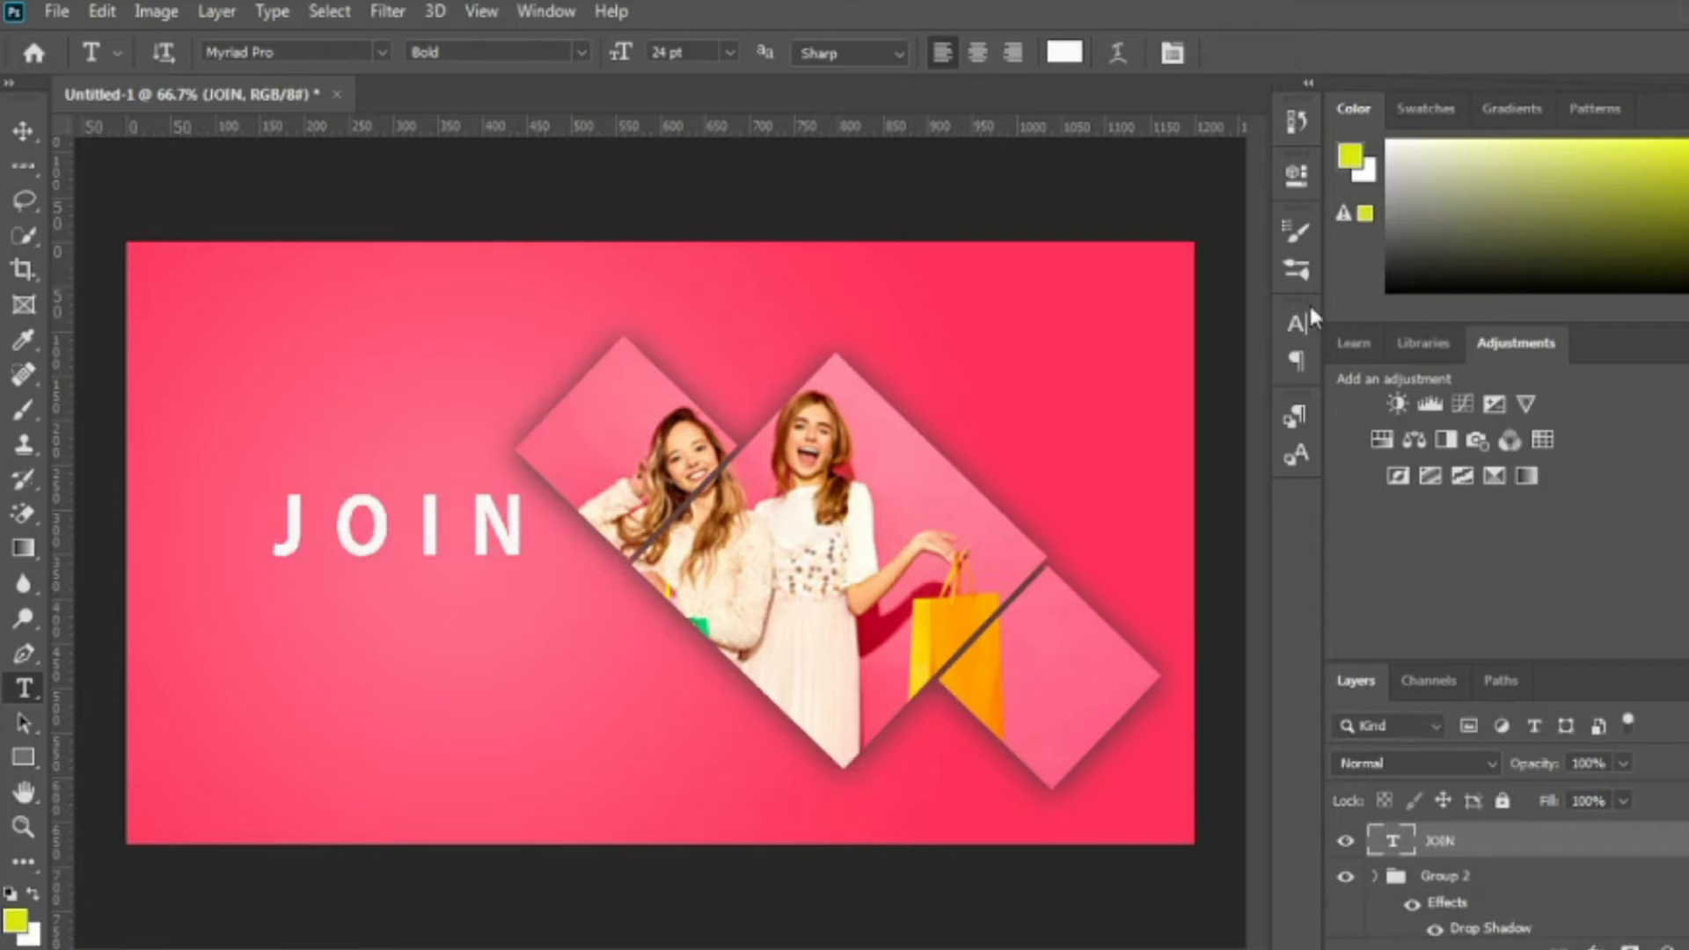
# - Set the tracking of the JOIN text to 0 and its font style to Bold
pyautogui.click(1297, 324)
pyautogui.moveTo(1153, 423); pyautogui.dragTo(1125, 423)
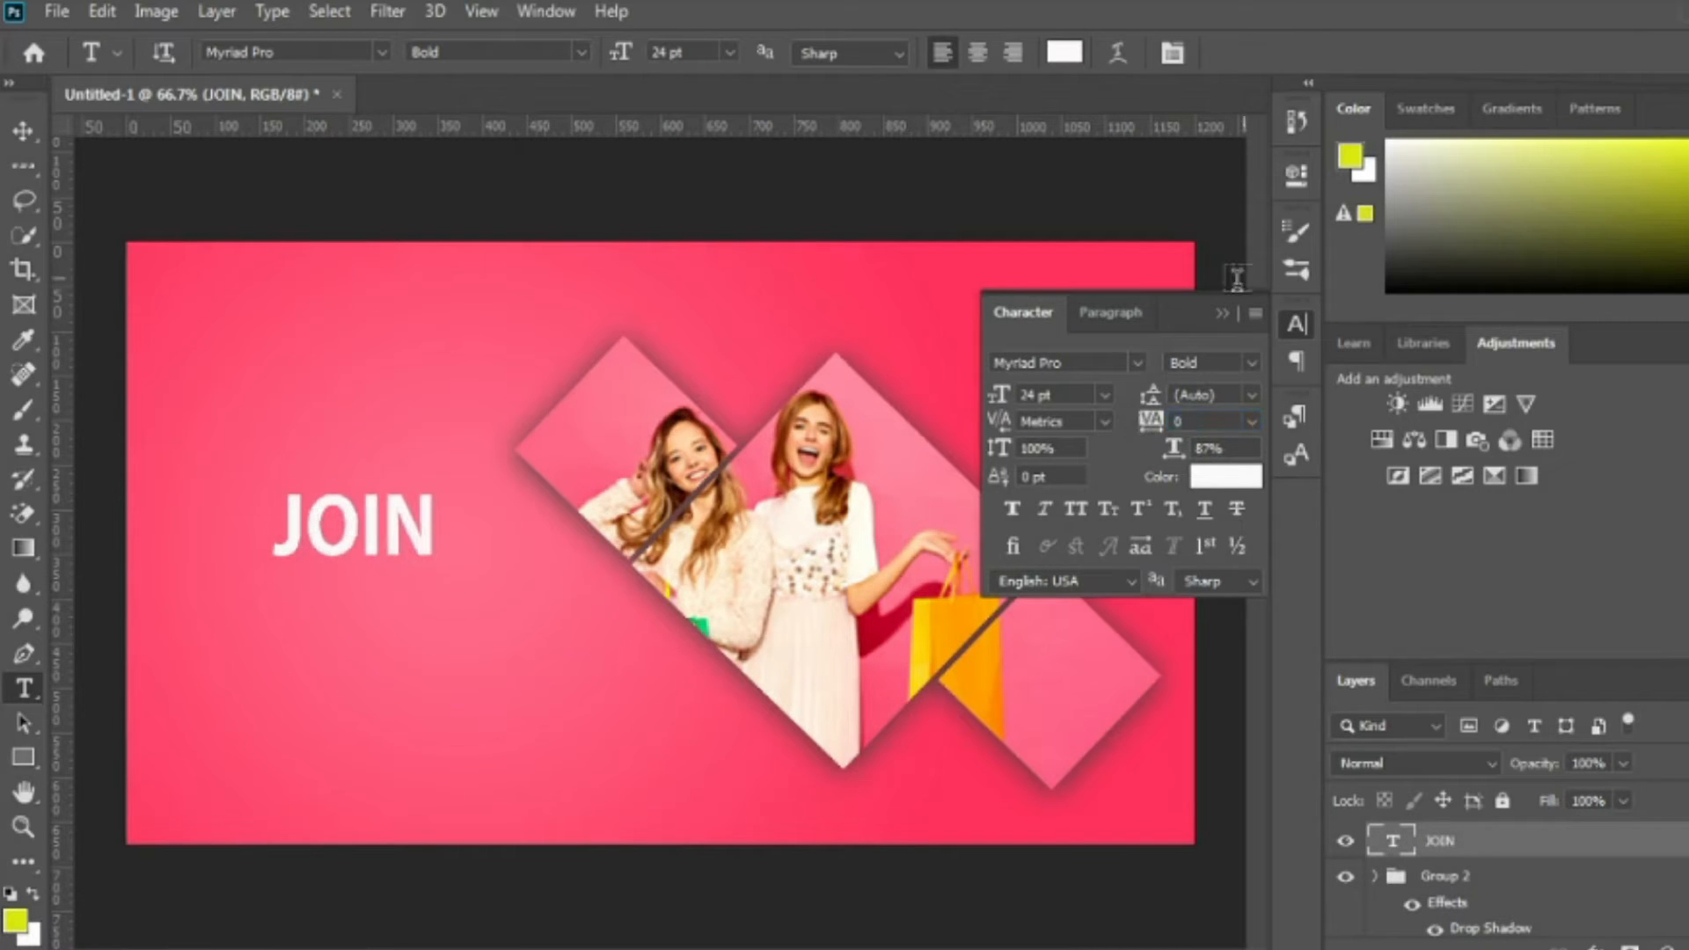
pyautogui.click(1251, 362)
pyautogui.click(1251, 358)
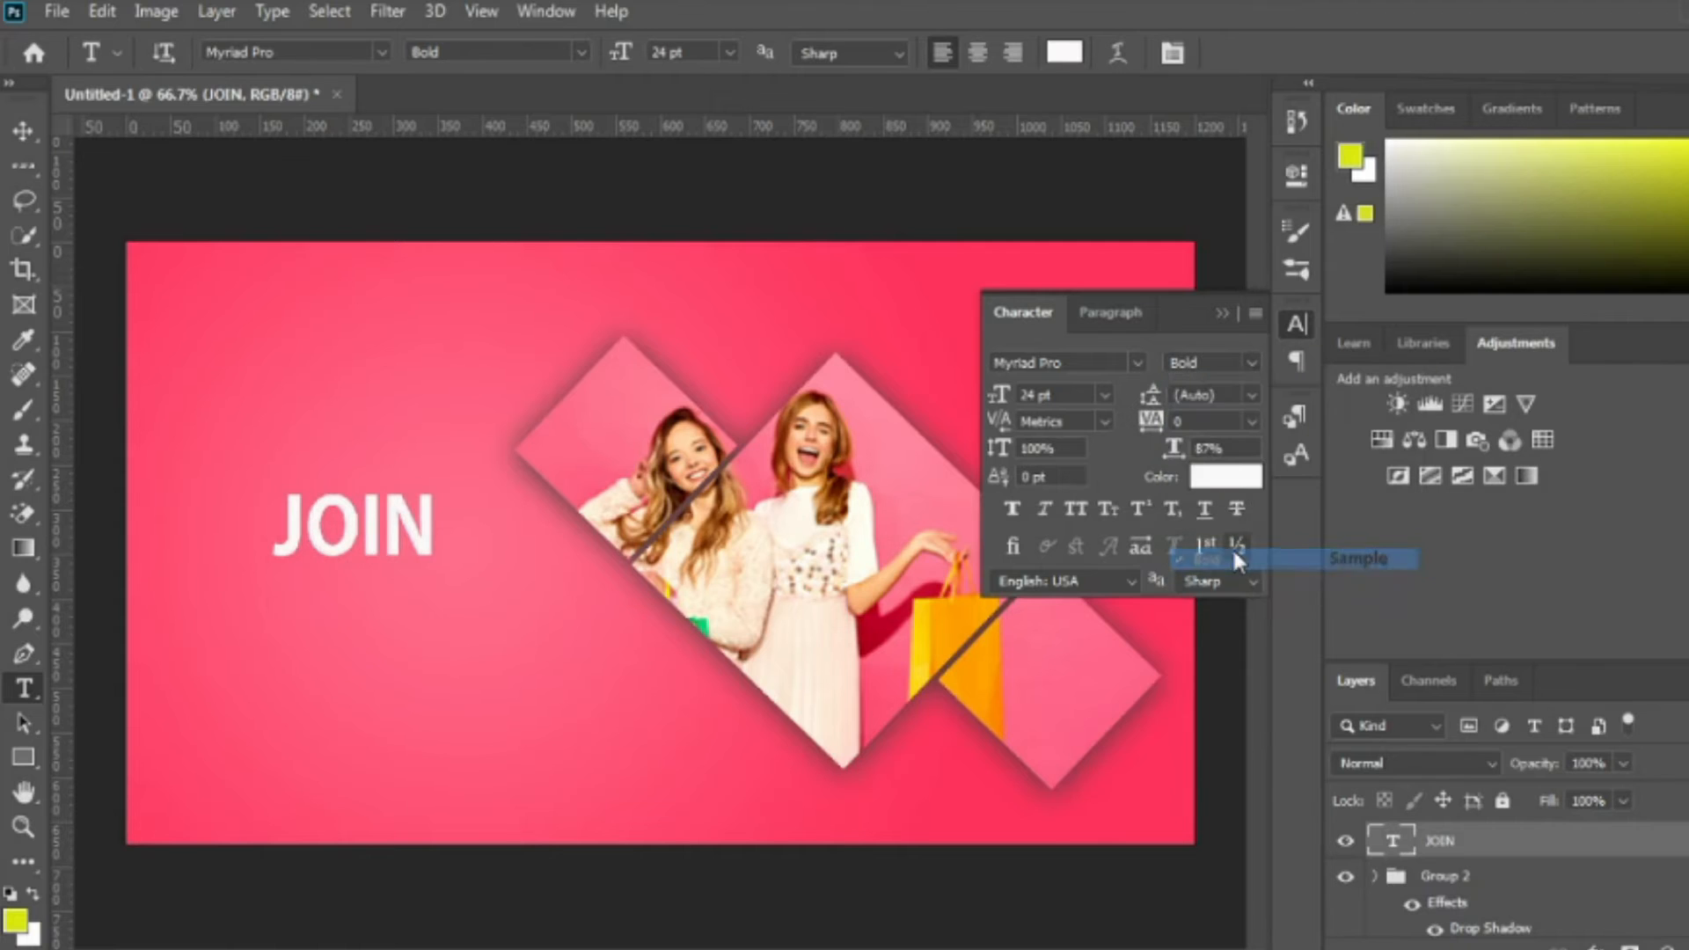
# - Enlarge the JOIN text to about 34 pt and place it near the banner's upper-left edge
pyautogui.click(1225, 315)
pyautogui.hotkey('ctrl', 't')
pyautogui.moveTo(344, 521); pyautogui.dragTo(264, 413)
pyautogui.moveTo(348, 366); pyautogui.dragTo(441, 315)
pyautogui.moveTo(332, 431); pyautogui.dragTo(309, 445)
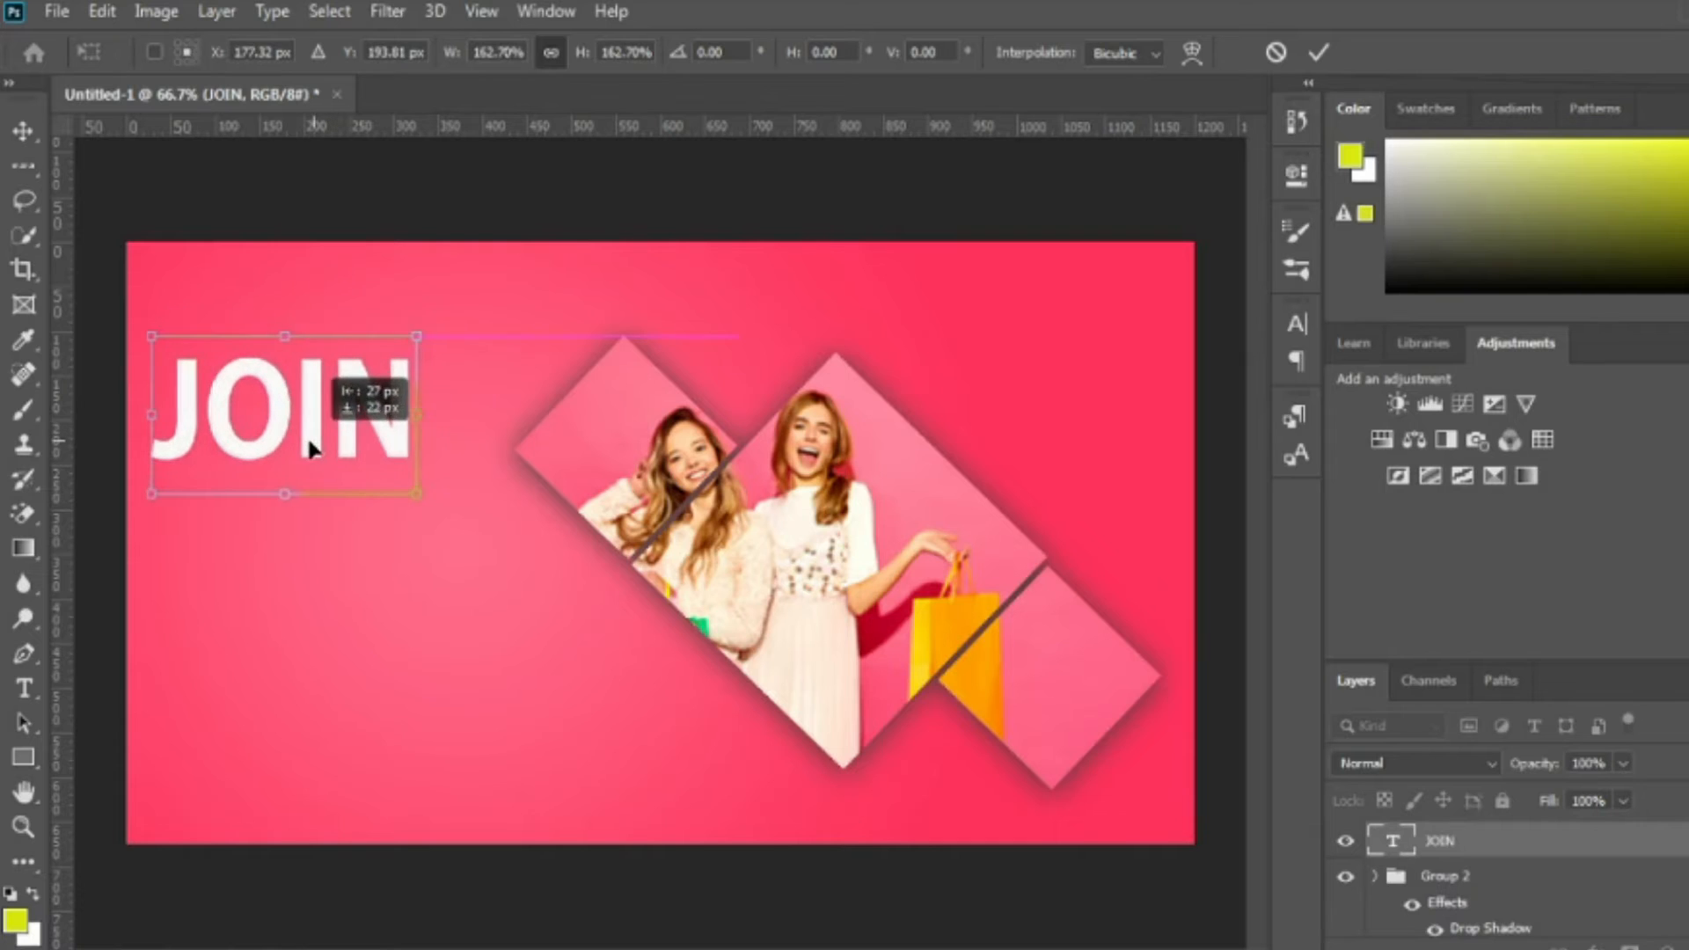
pyautogui.moveTo(412, 341); pyautogui.dragTo(385, 355)
pyautogui.click(1317, 55)
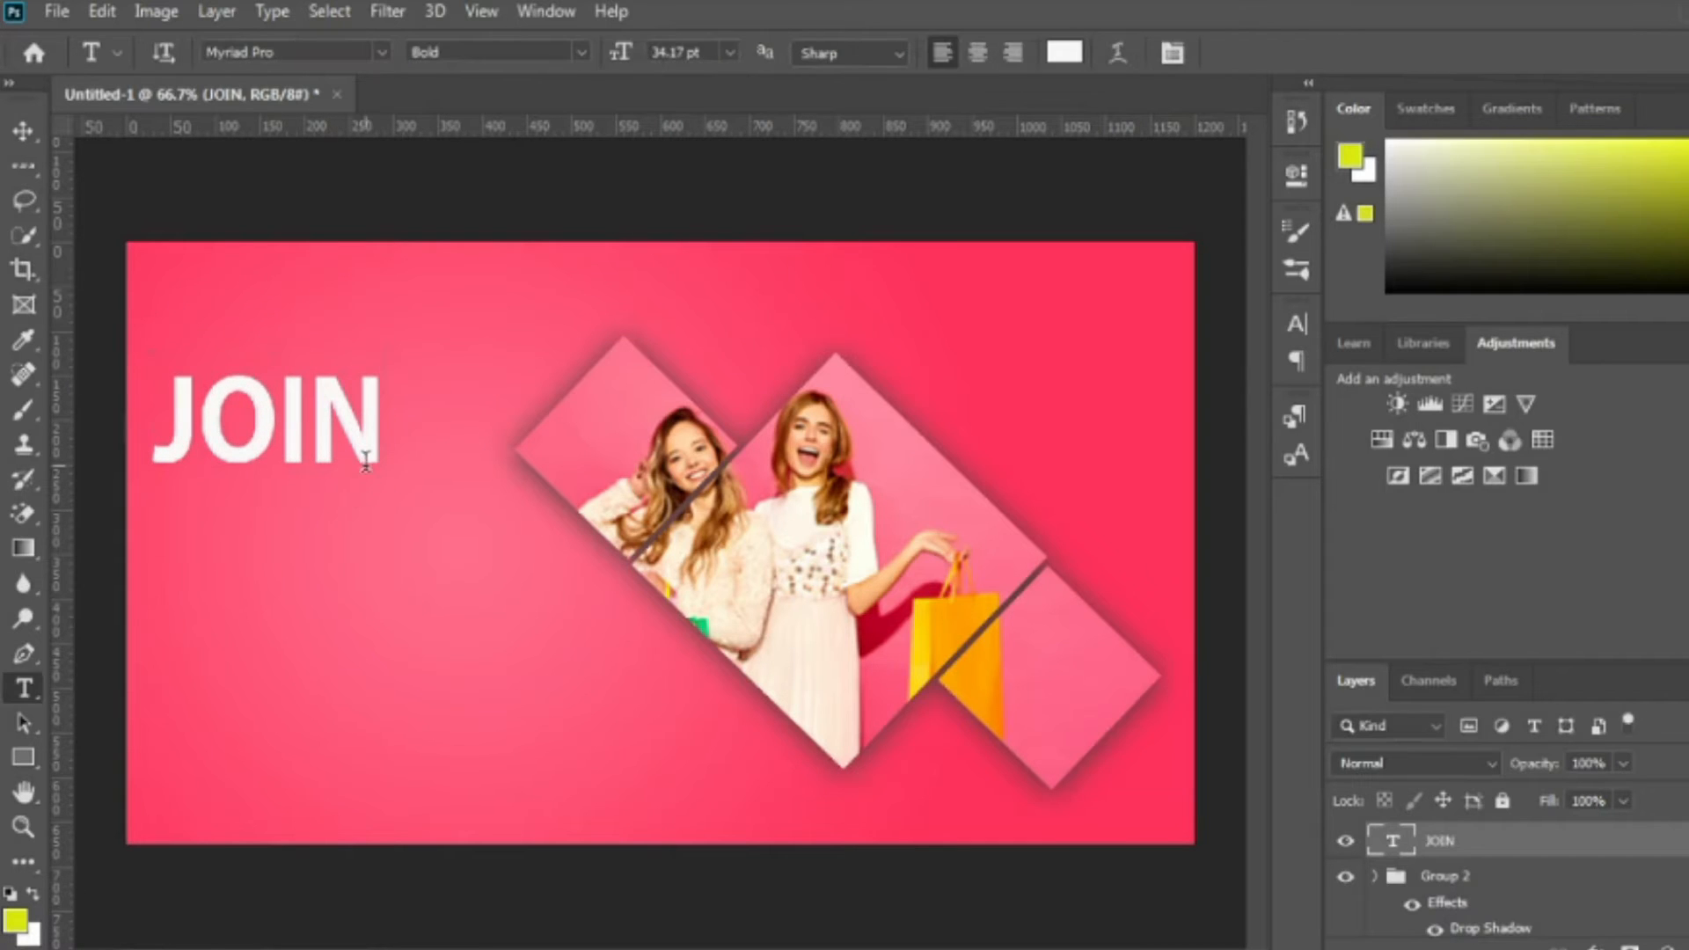
# - Duplicate the JOIN text, change the copy to "THE" and place it to the lower right of JOIN
pyautogui.click(24, 132)
pyautogui.moveTo(369, 457); pyautogui.dragTo(384, 533)
pyautogui.hotkey('ctrl', 't')
pyautogui.click(1317, 53)
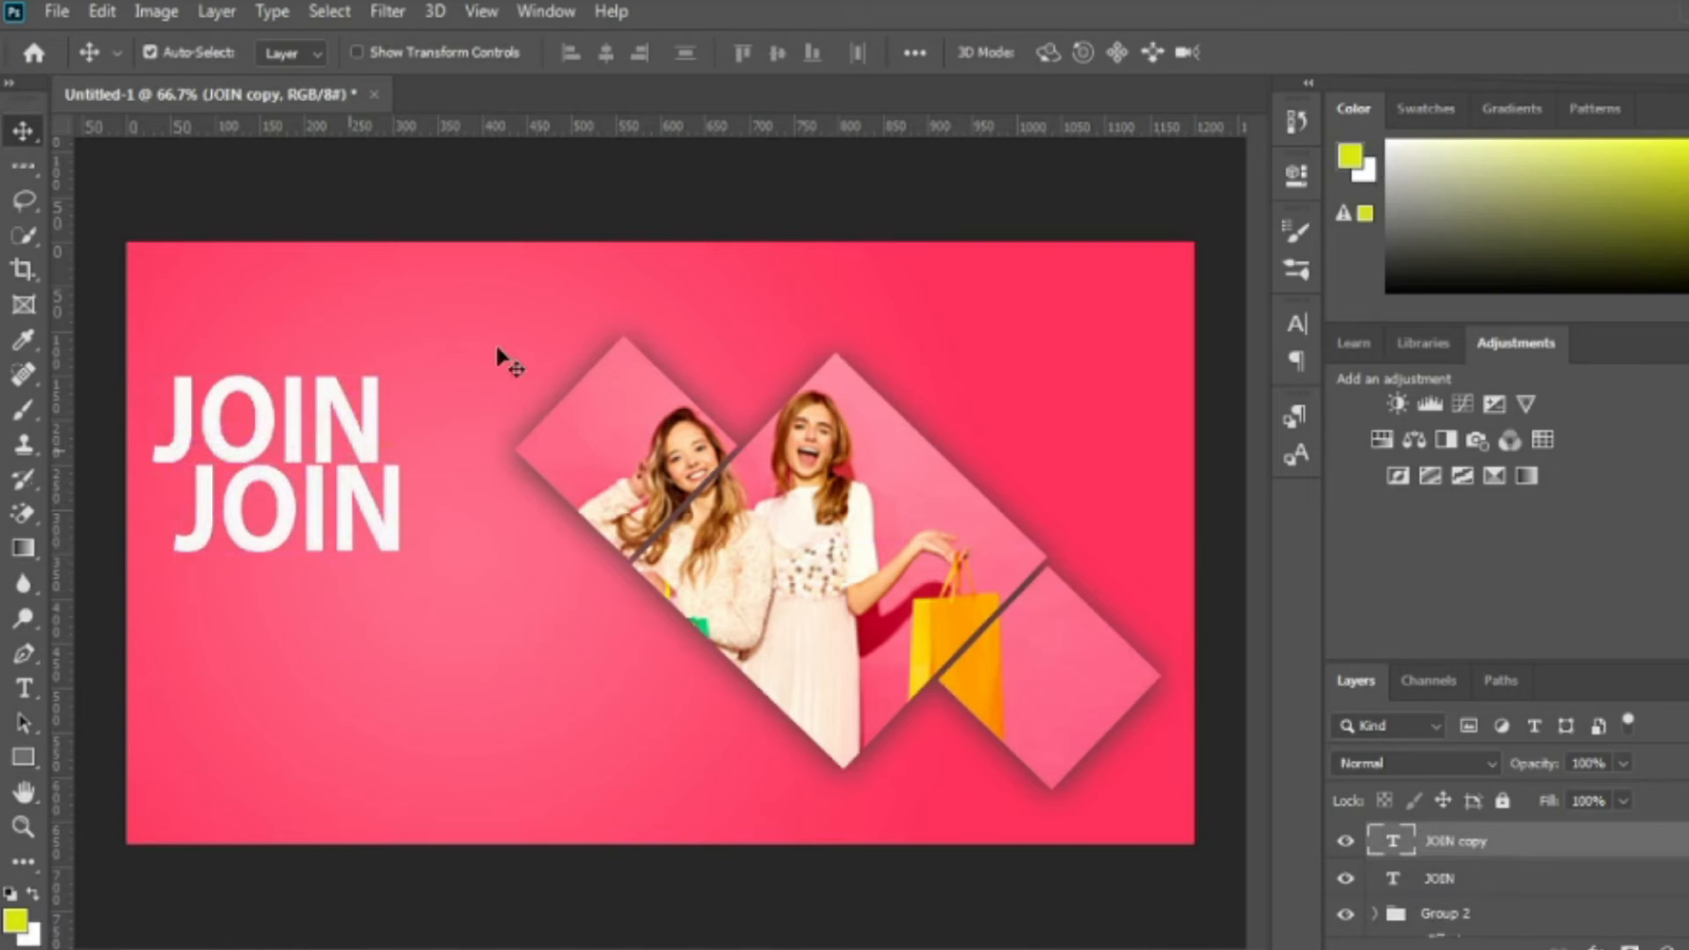
pyautogui.click(24, 689)
pyautogui.doubleClick(323, 521)
pyautogui.write('THE')
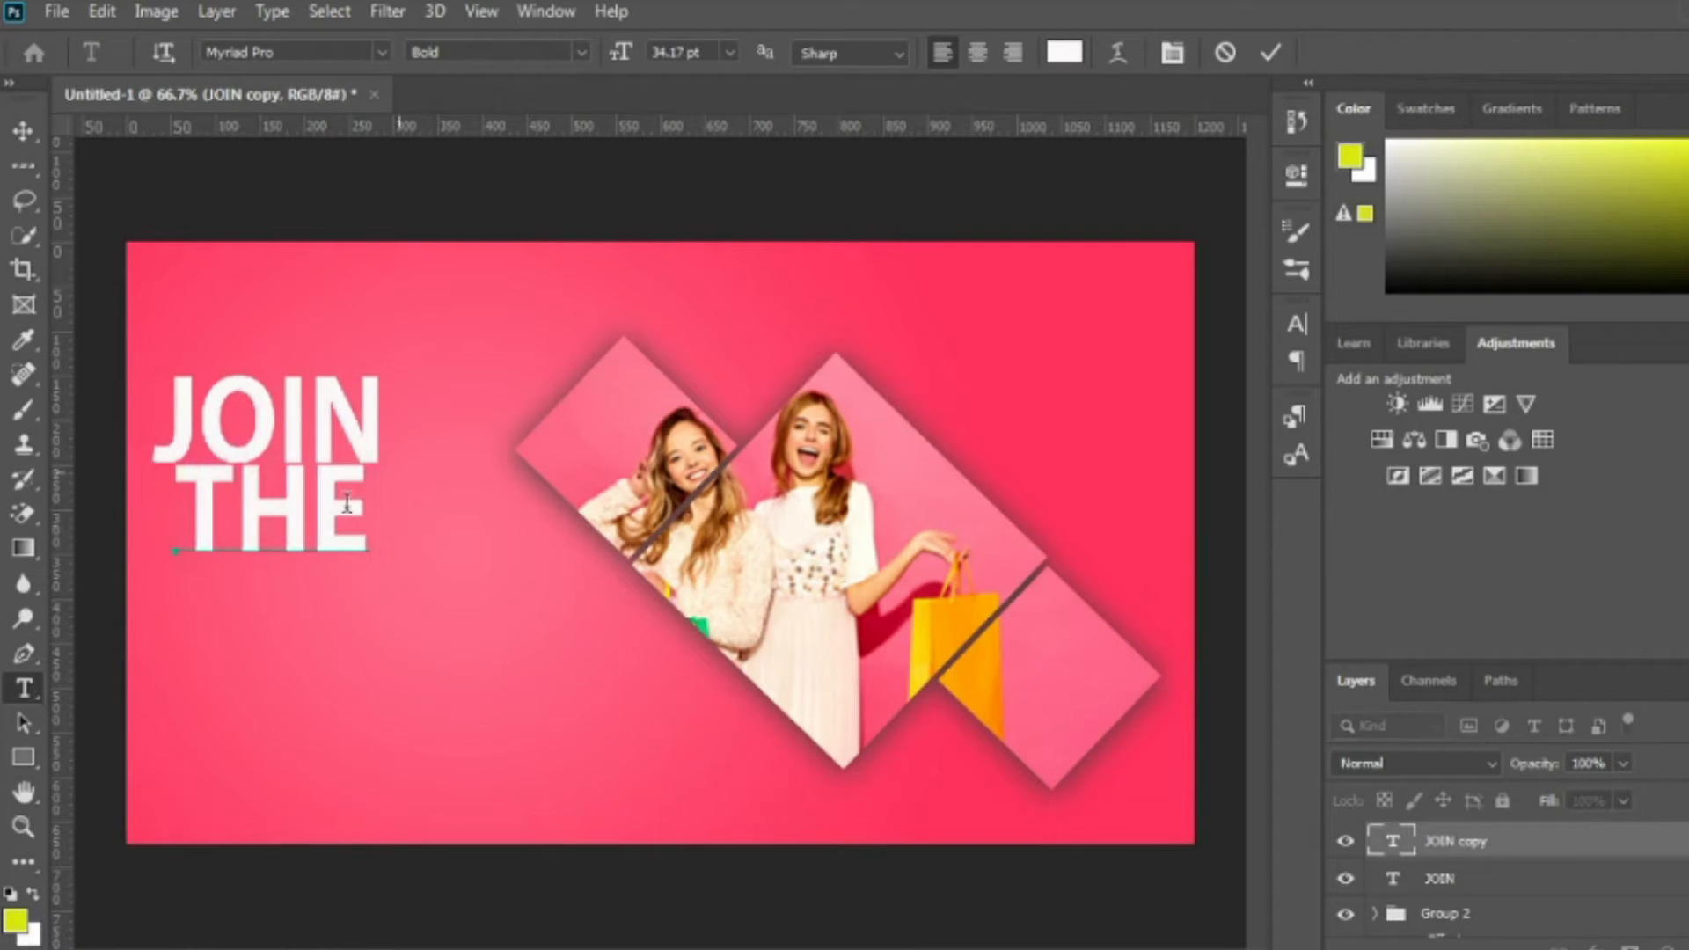
pyautogui.click(1271, 53)
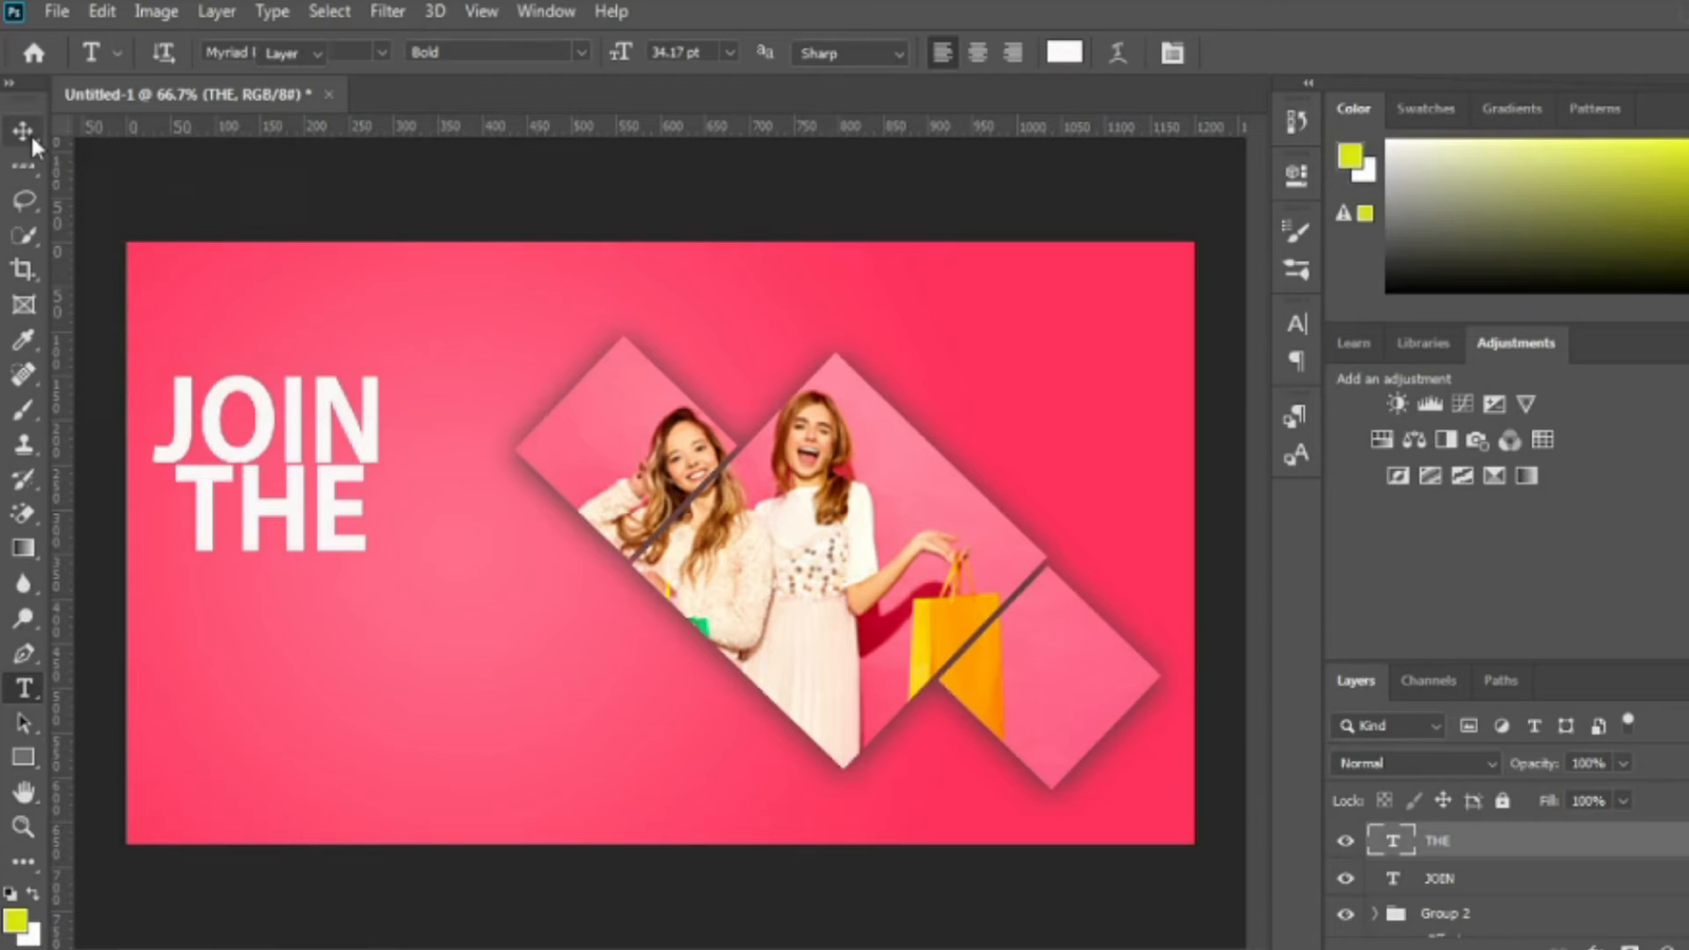
pyautogui.click(24, 130)
pyautogui.moveTo(301, 546); pyautogui.dragTo(470, 532)
# - Preview the "fashion festival banner" reference image to examine how the headline words are arranged, without opening it
pyautogui.click(67, 13)
pyautogui.click(92, 54)
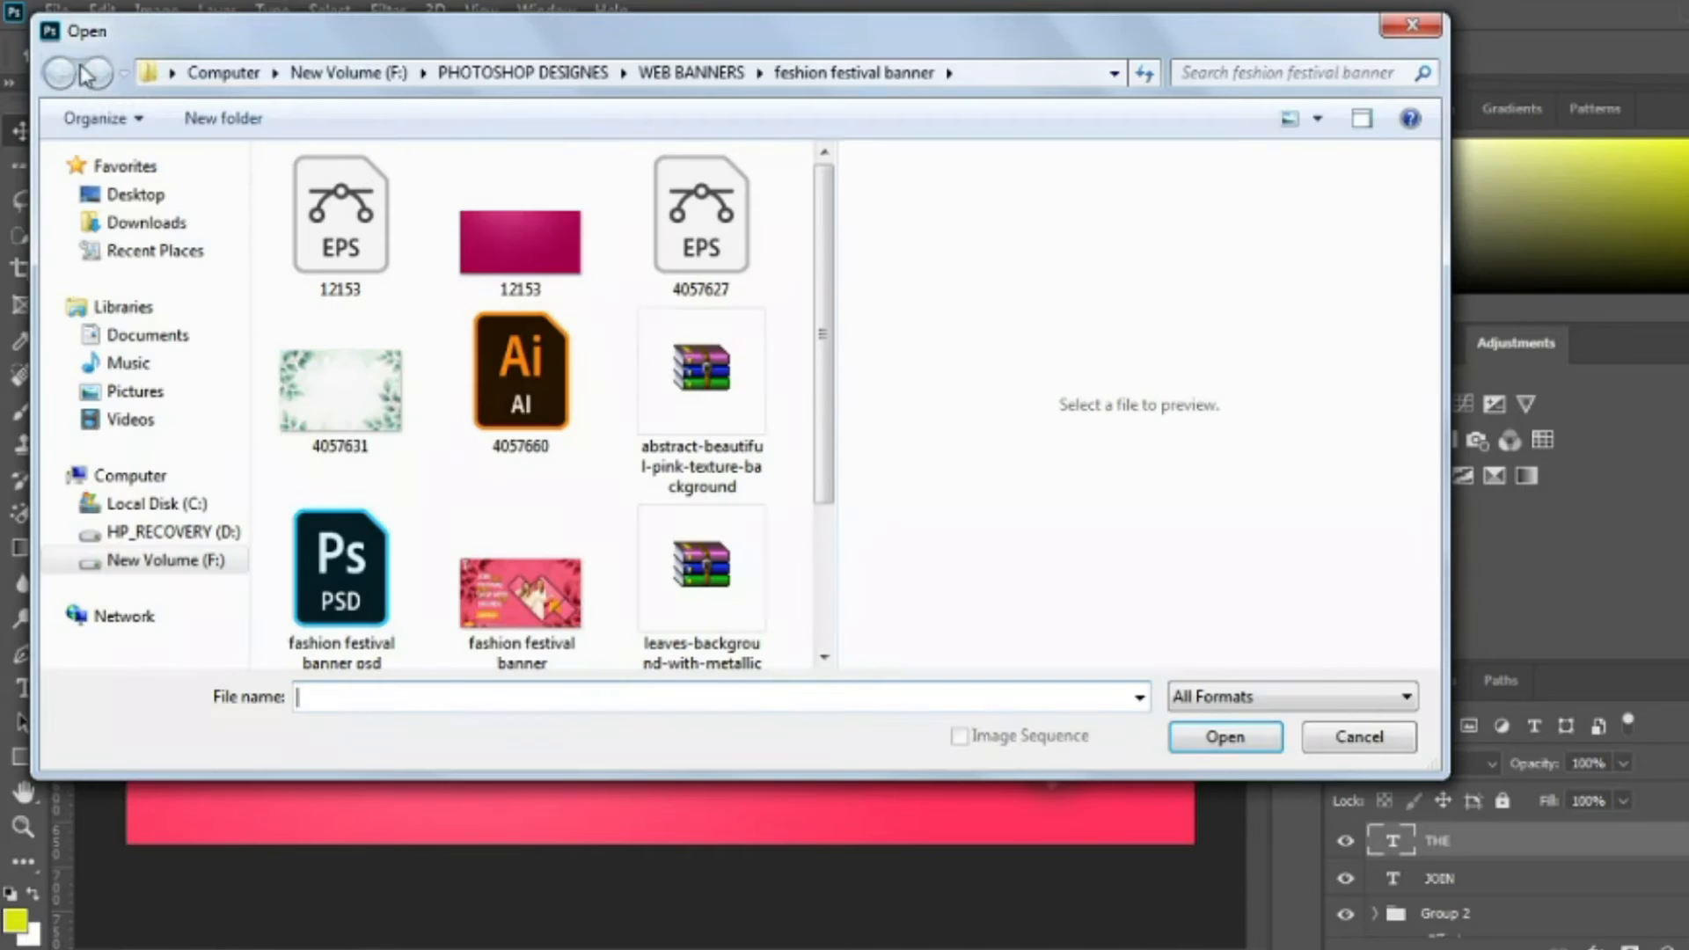
pyautogui.click(521, 563)
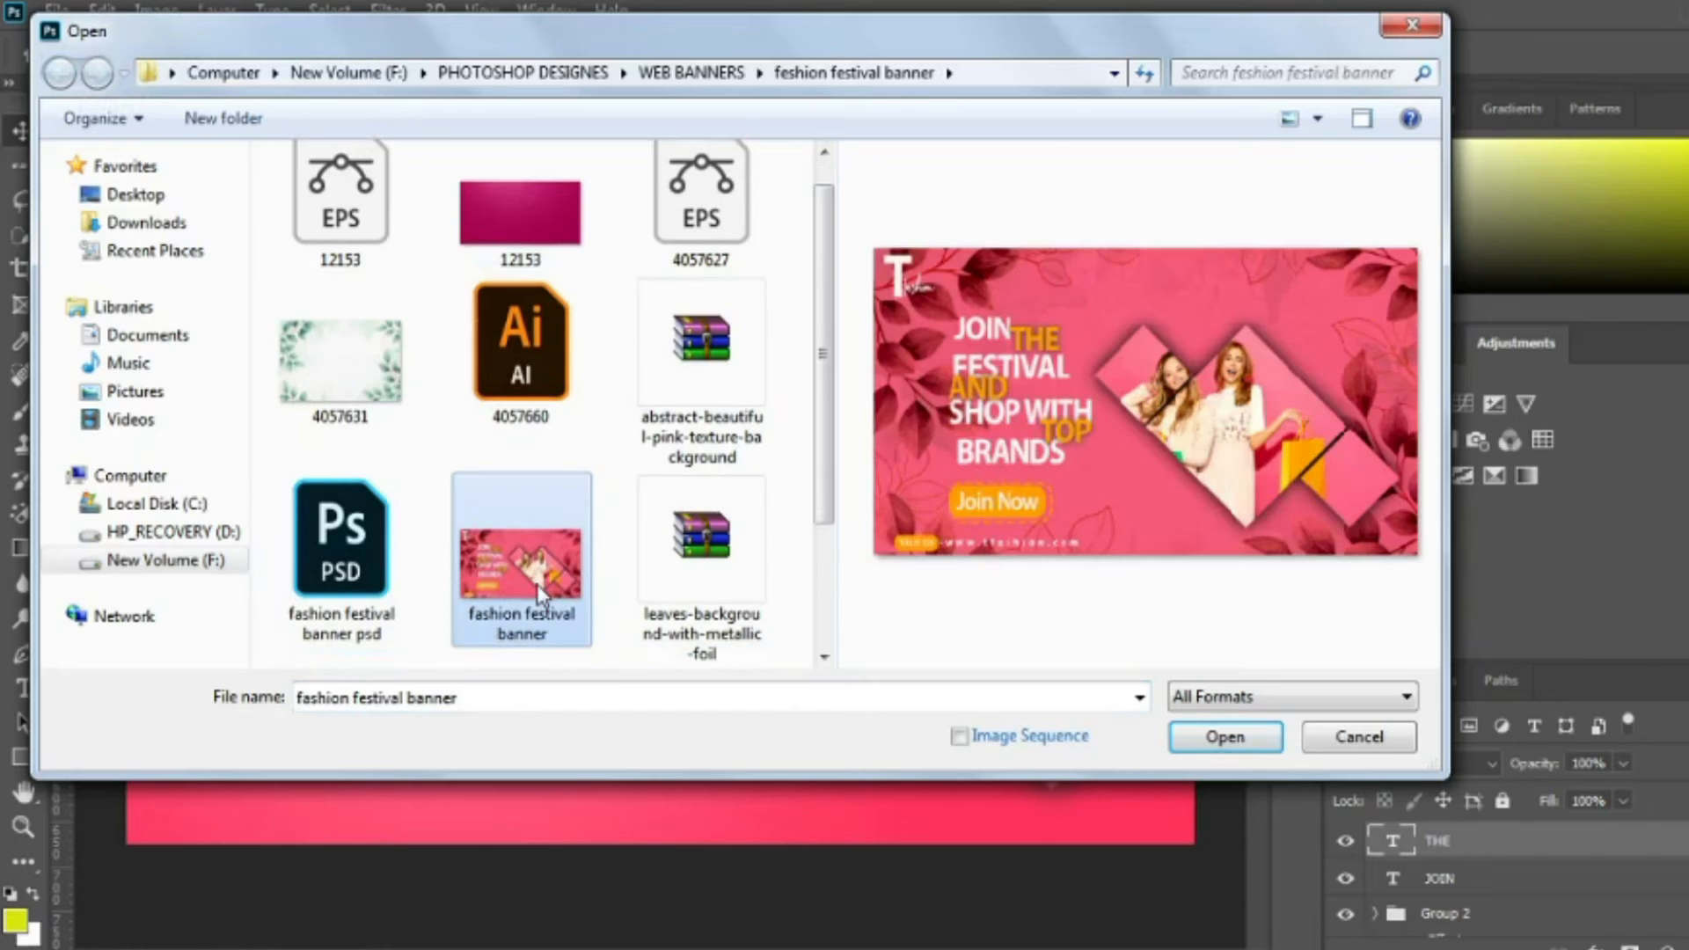
pyautogui.click(1407, 14)
# - Scale THE to about 85% and fit it between the end of JOIN and the diamond photo
pyautogui.moveTo(448, 528); pyautogui.dragTo(530, 523)
pyautogui.hotkey('ctrl', 't')
pyautogui.moveTo(426, 484); pyautogui.dragTo(431, 477)
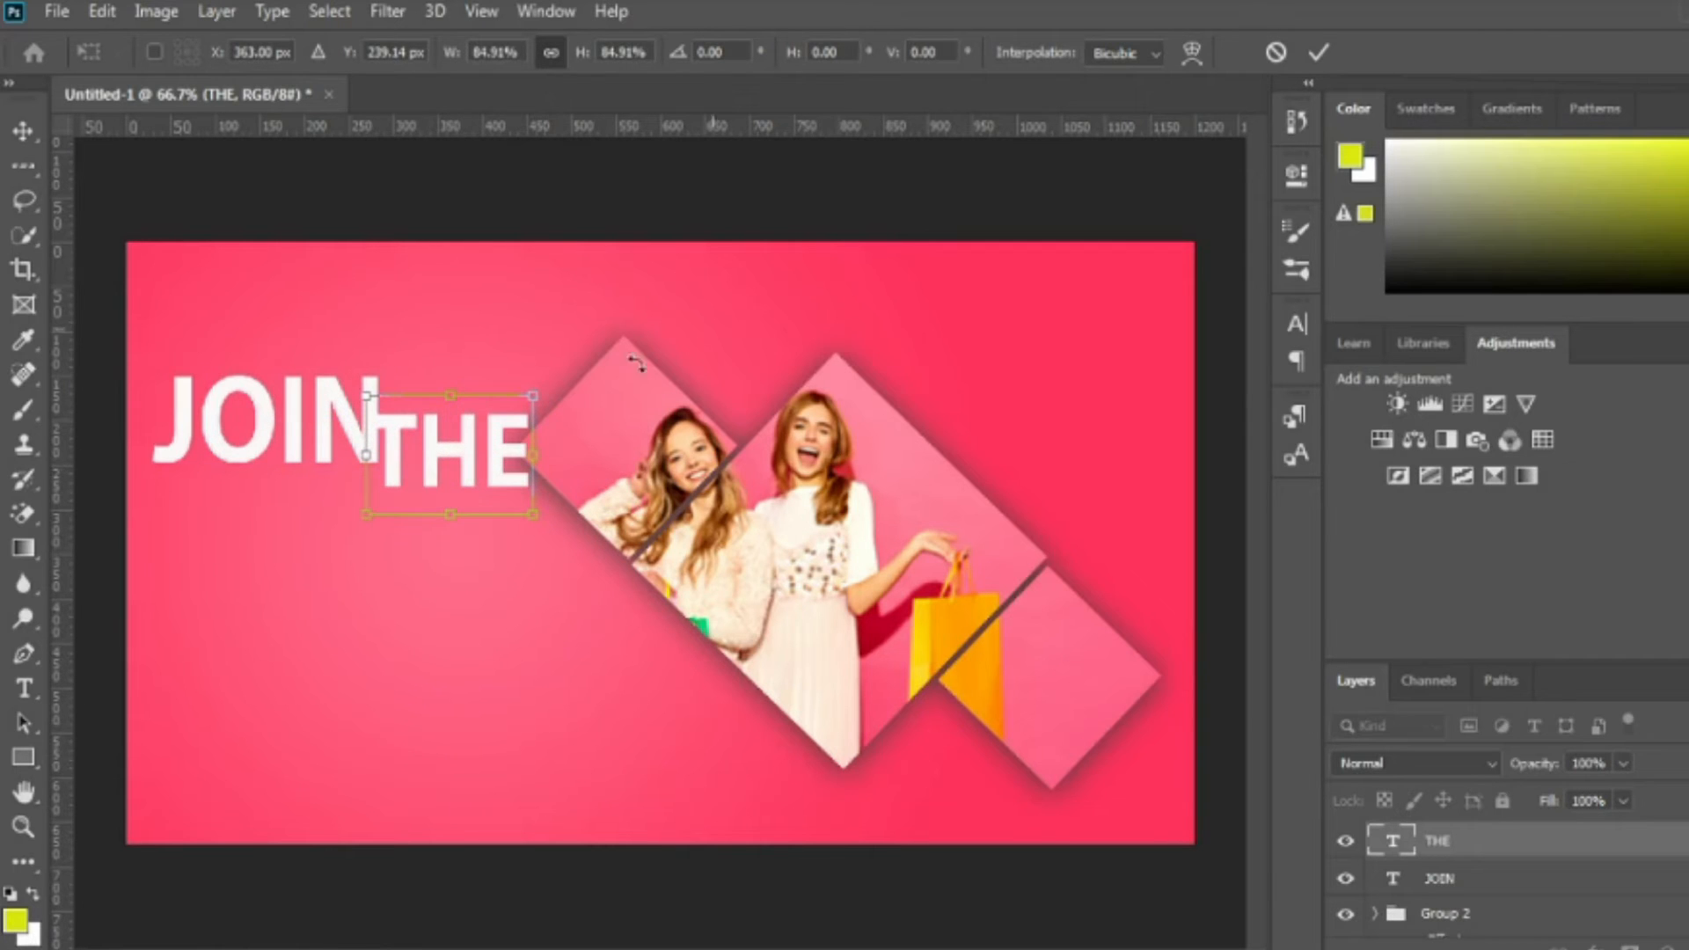
pyautogui.click(1318, 52)
# - Check the wording and position of the second headline line in the reference banner preview
pyautogui.click(57, 13)
pyautogui.click(88, 55)
pyautogui.click(506, 607)
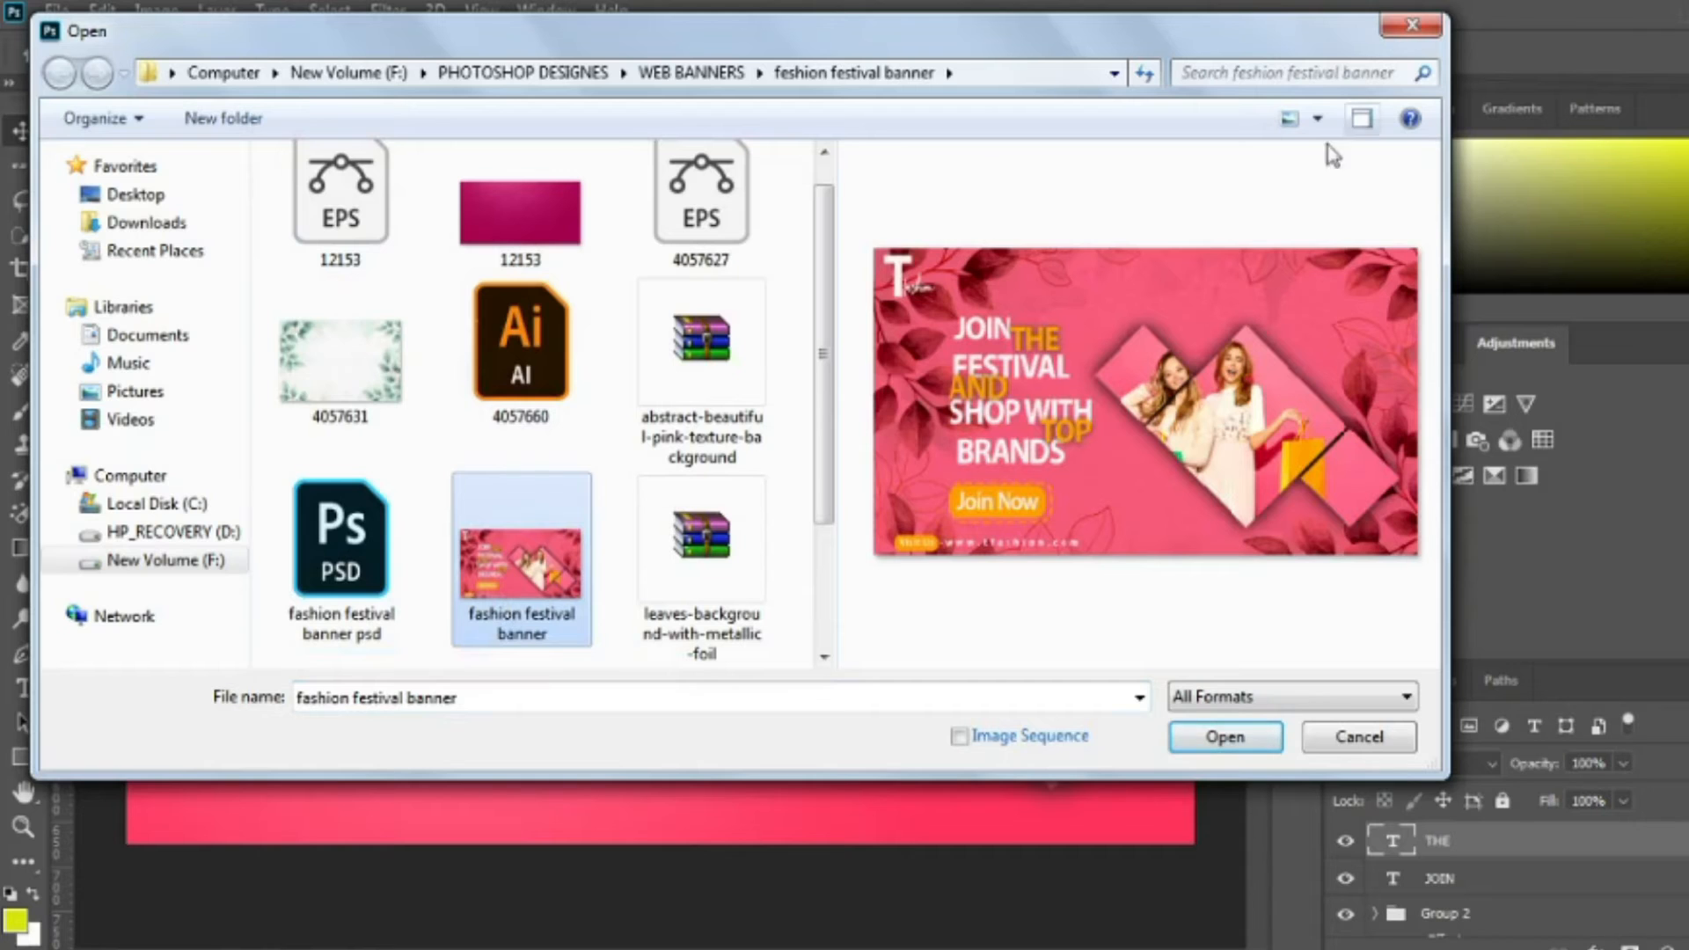
pyautogui.click(1410, 26)
# - Duplicate THE lower down and replace the copy's text with "FASTIVAL"
pyautogui.moveTo(391, 482); pyautogui.dragTo(361, 631)
pyautogui.click(24, 689)
pyautogui.doubleClick(387, 598)
pyautogui.write('FASTIVAL')
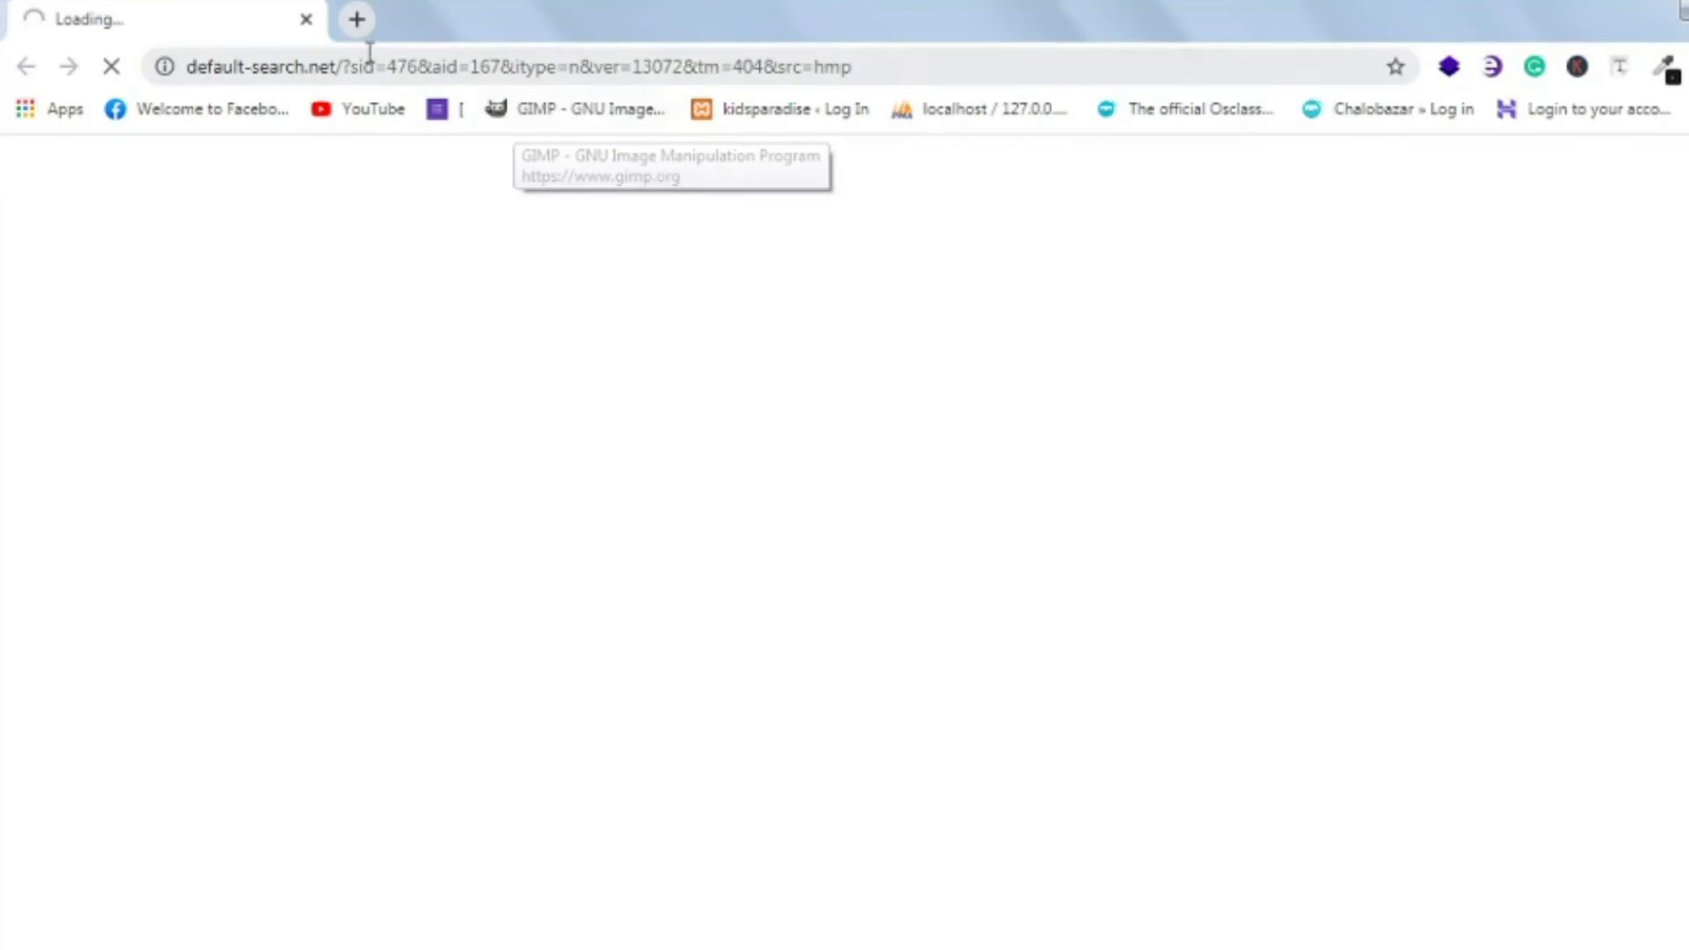
# - Switch to the web browser and look up the spelling of "FASTIVAL" in a new tab
pyautogui.click(356, 19)
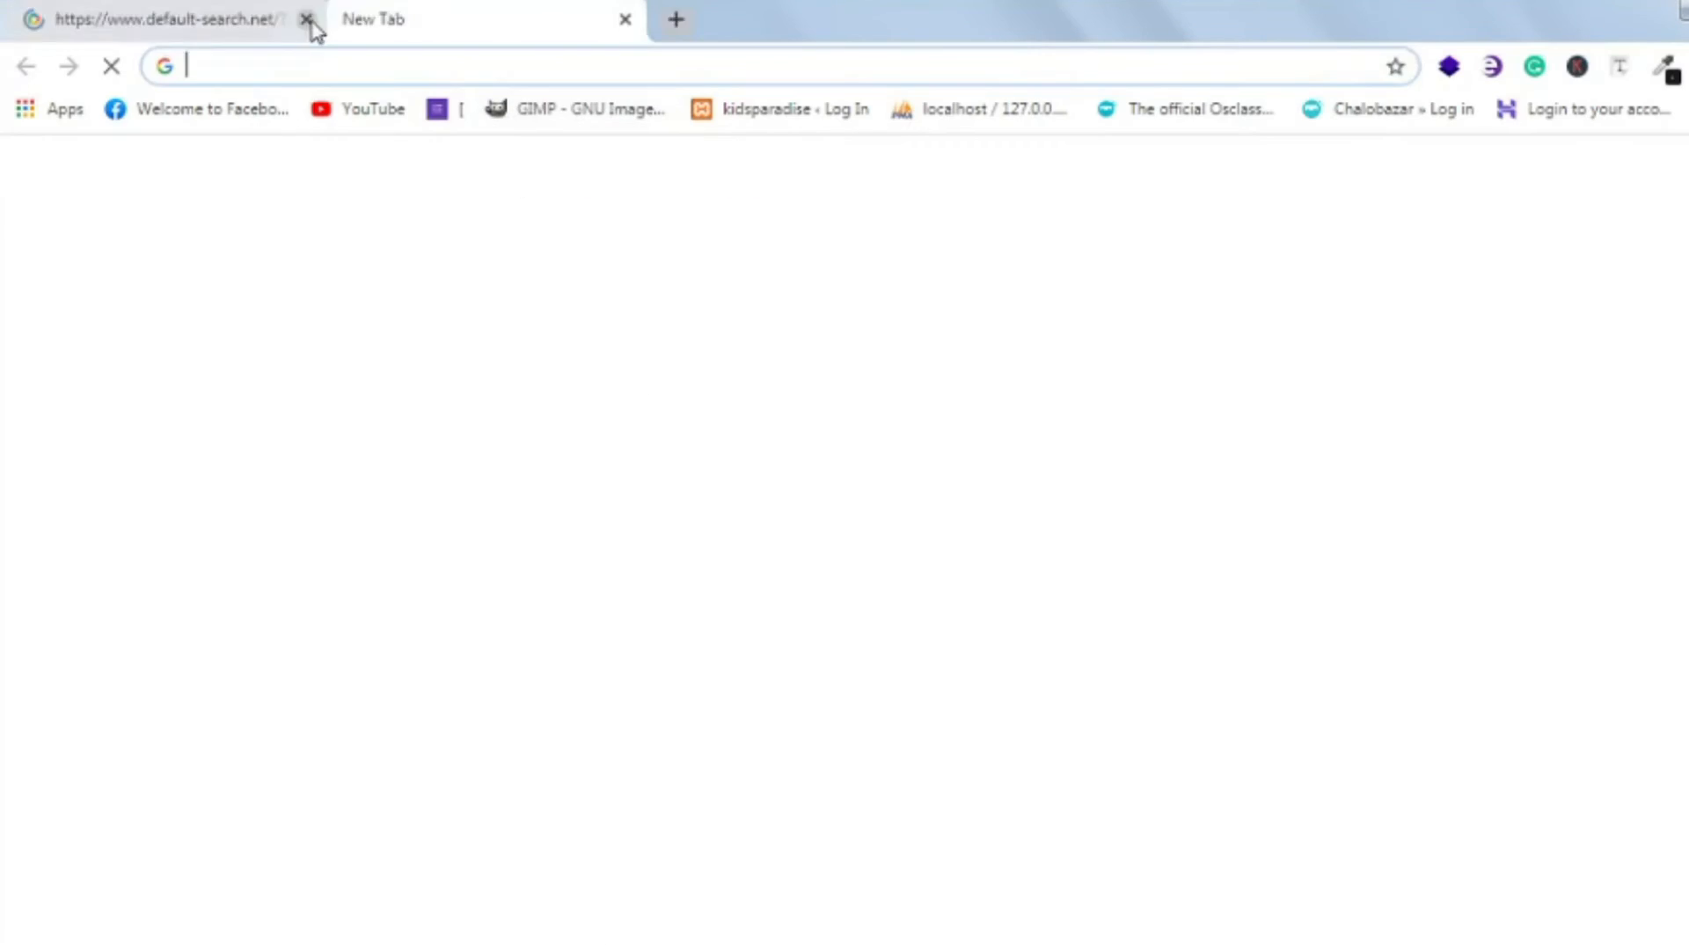
pyautogui.click(307, 19)
pyautogui.write('FASTIVAL')
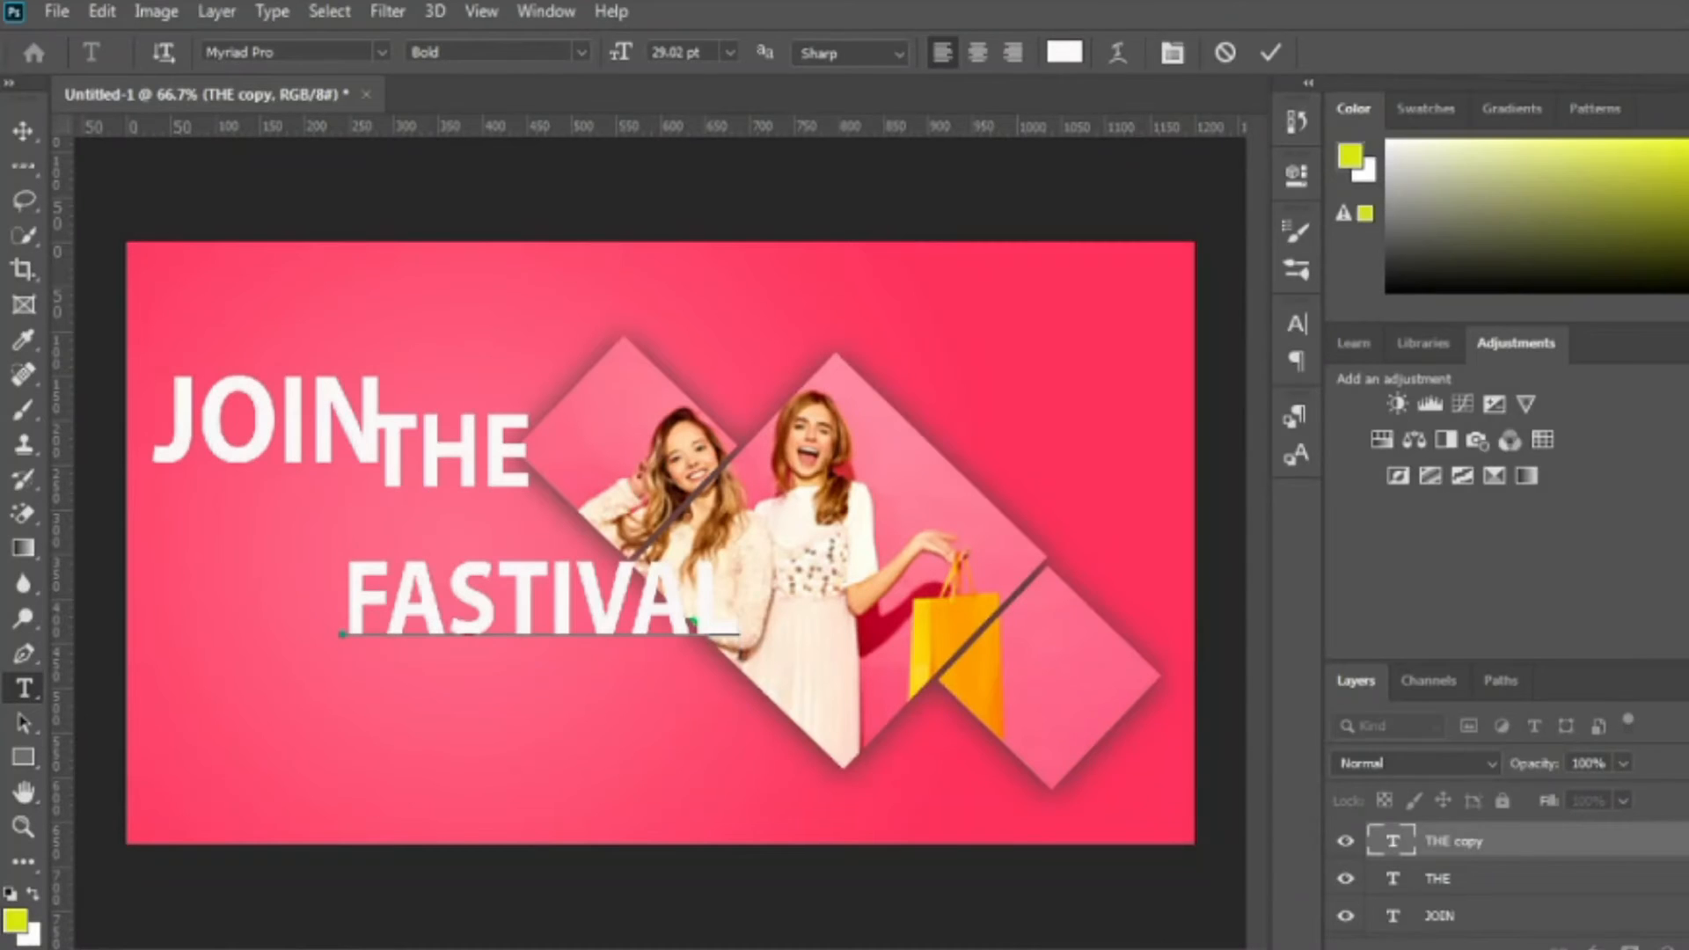
# - Correct the misspelled headline word to "FESTIVAL" in the Photoshop text layer
pyautogui.press('BackSpace')
pyautogui.press('BackSpace')
pyautogui.press('BackSpace')
pyautogui.press('BackSpace')
pyautogui.press('BackSpace')
pyautogui.press('BackSpace')
pyautogui.press('BackSpace')
pyautogui.write('ESTIVA')
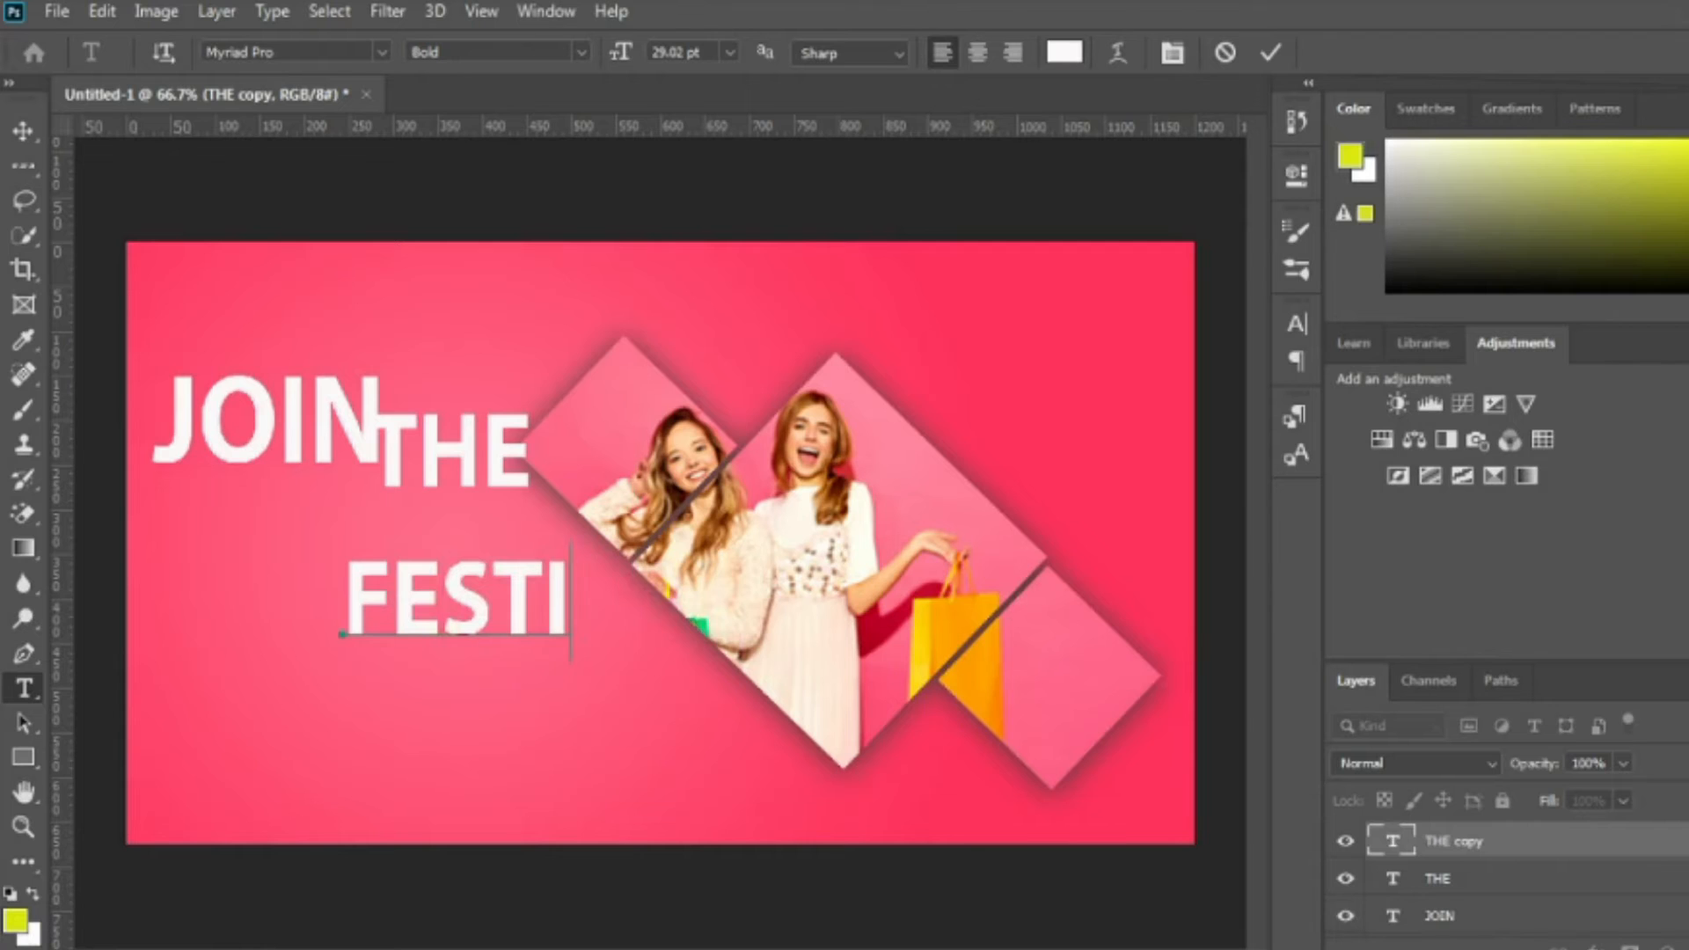
pyautogui.write('L')
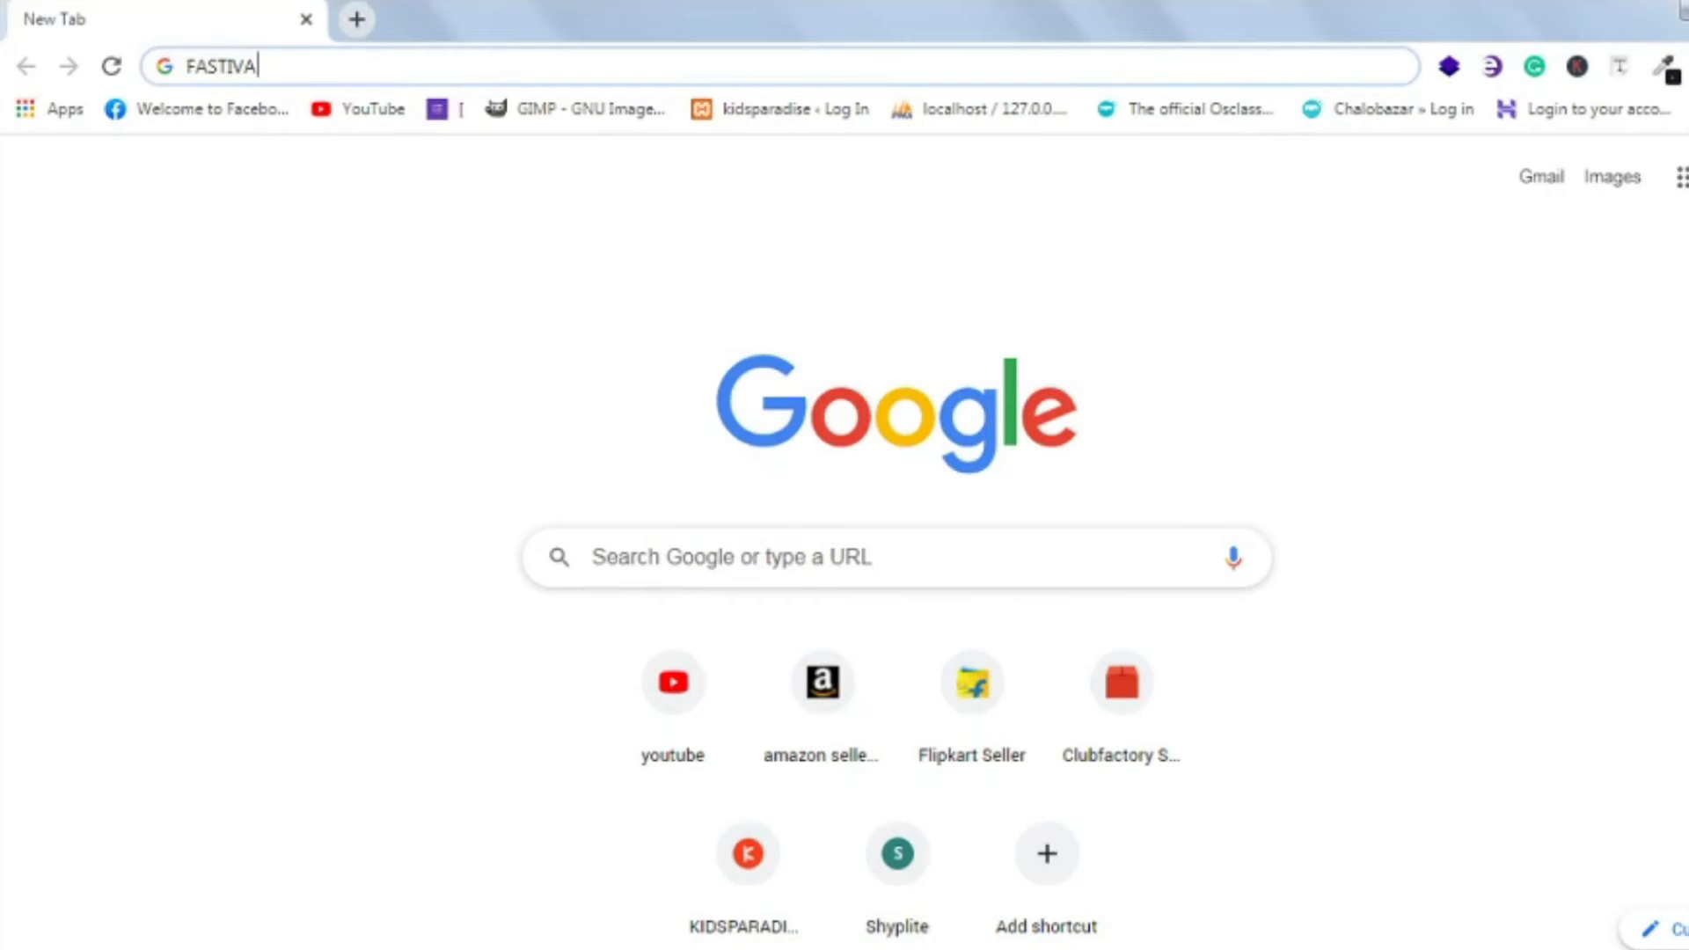
pyautogui.press('BackSpace')
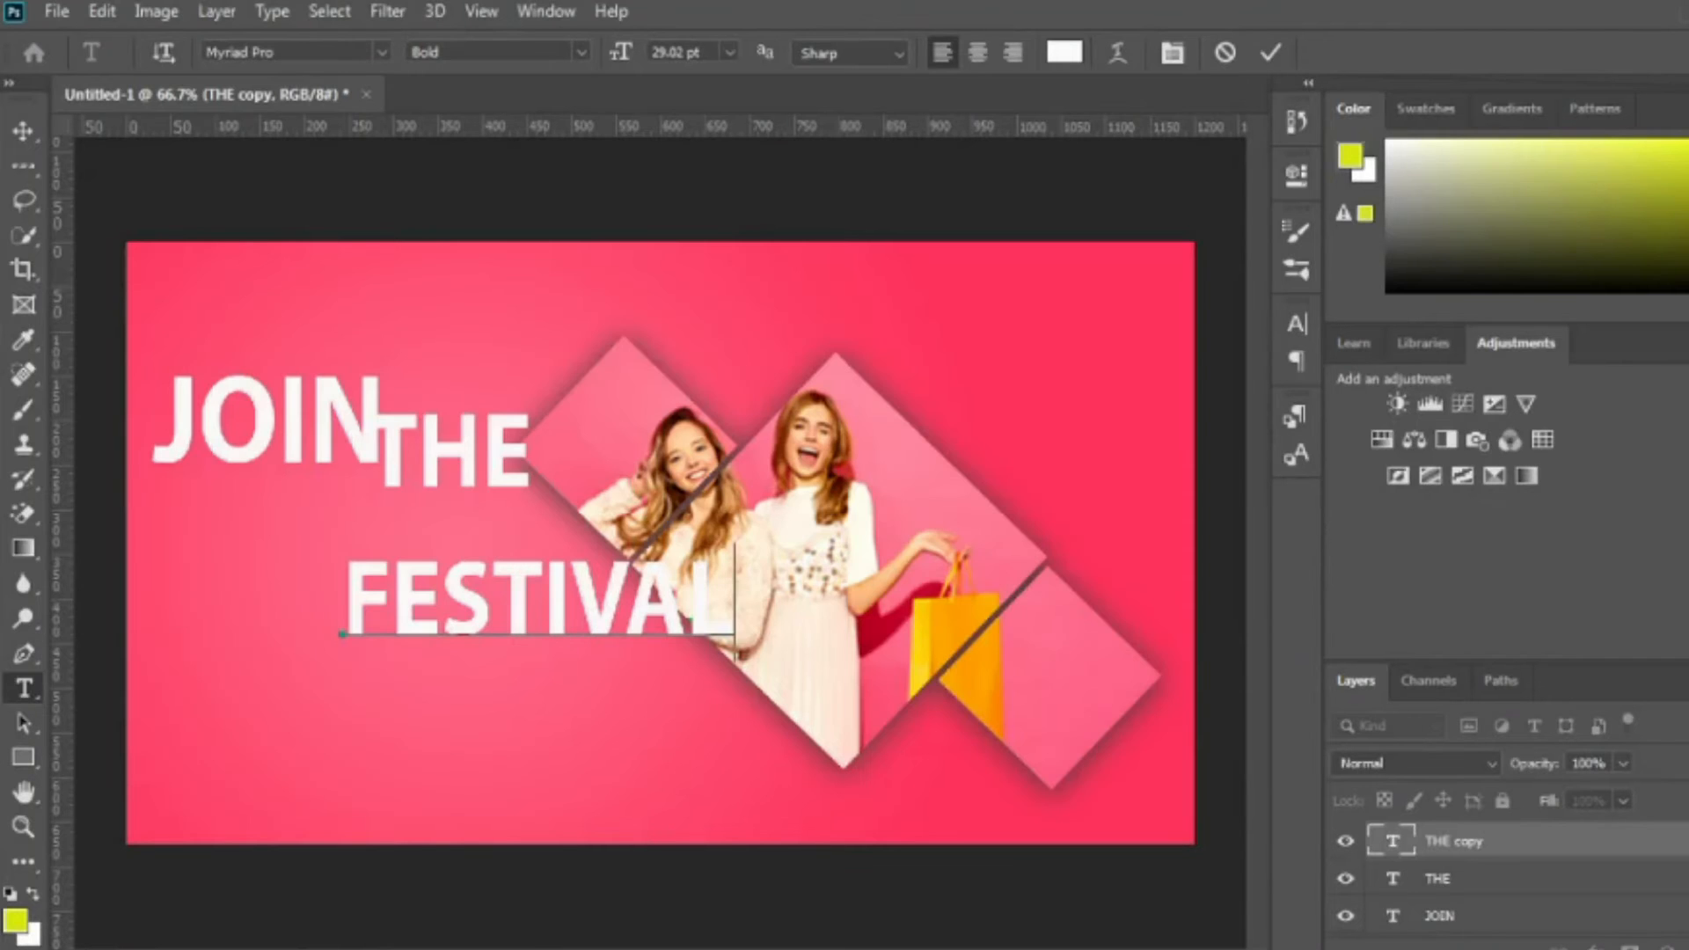
pyautogui.click(1270, 52)
# - Scale FESTIVAL to about 28 pt and place it under JOIN THE, aligned with the headline's left edge
pyautogui.hotkey('ctrl', 't')
pyautogui.moveTo(625, 626); pyautogui.dragTo(532, 556)
pyautogui.click(1318, 53)
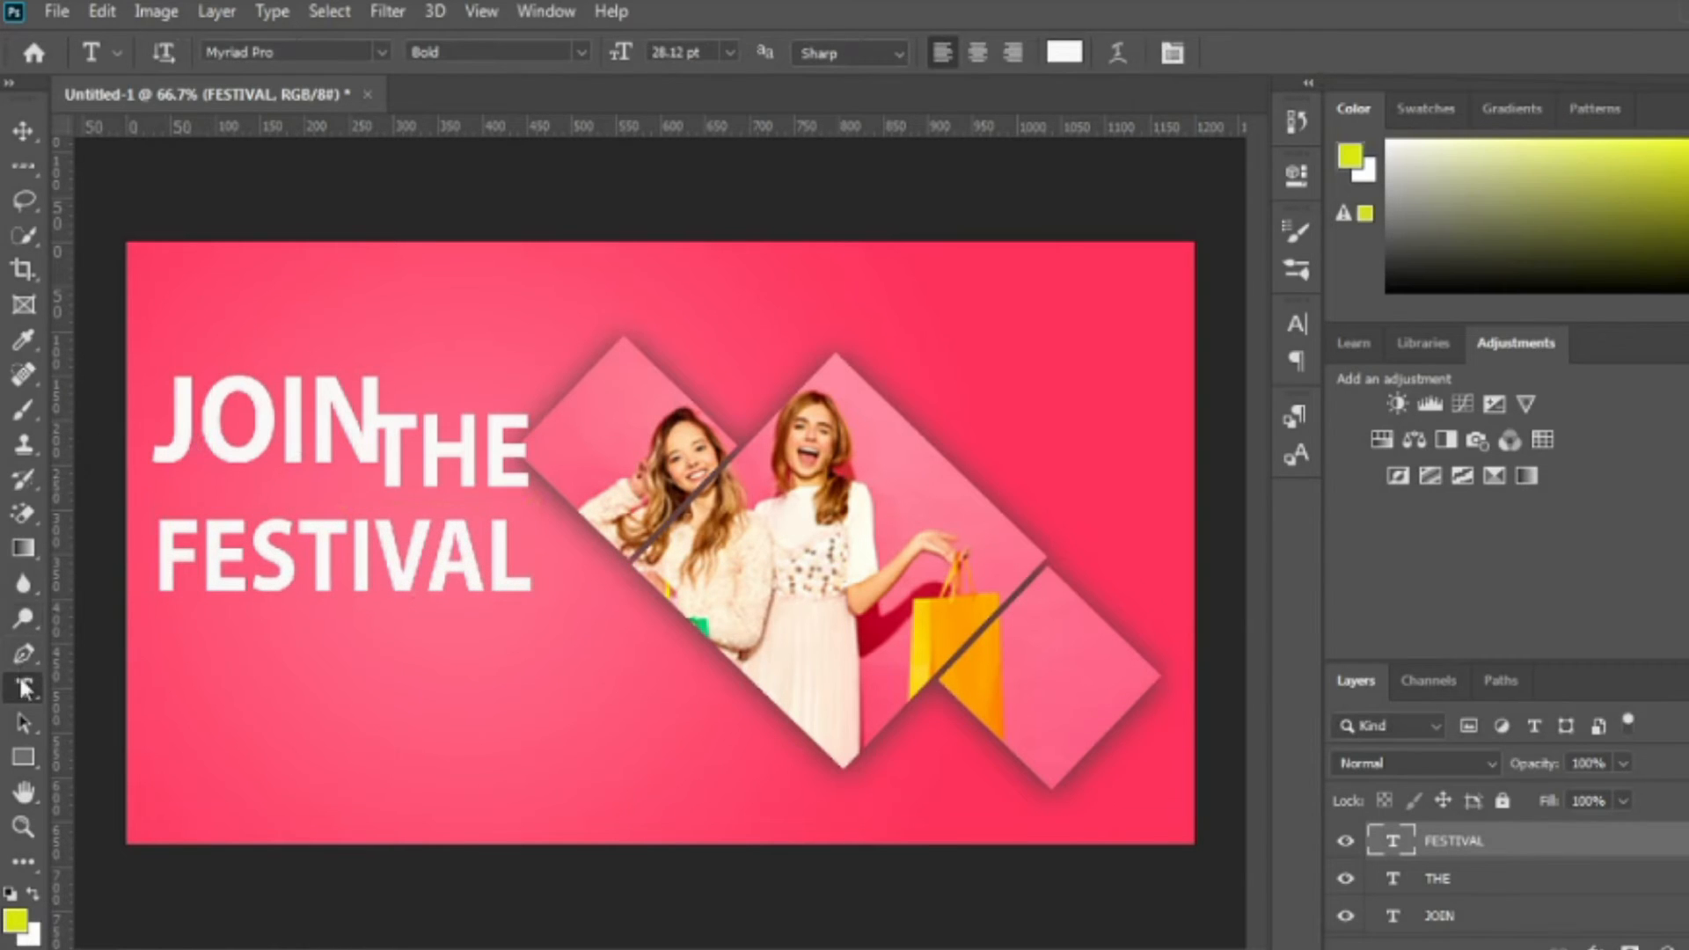
# - Duplicate FESTIVAL directly below it and change the copy's text to "AND", following the reference banner
pyautogui.click(22, 133)
pyautogui.moveTo(285, 581); pyautogui.dragTo(280, 673)
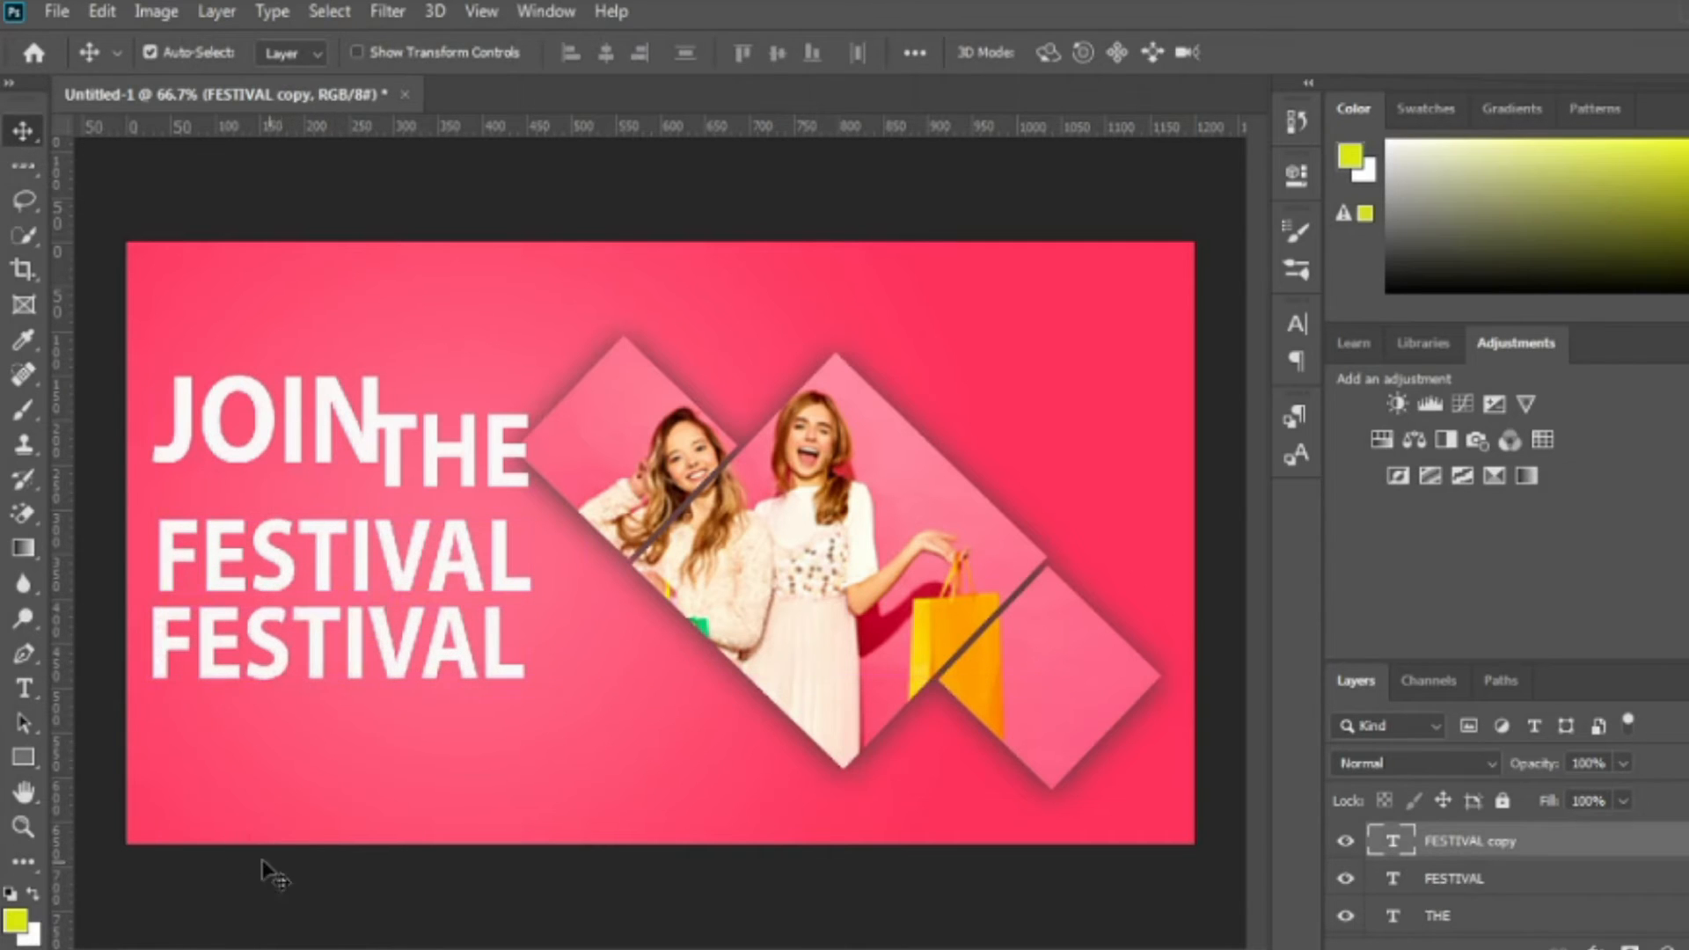
pyautogui.click(65, 12)
pyautogui.click(76, 60)
pyautogui.click(522, 563)
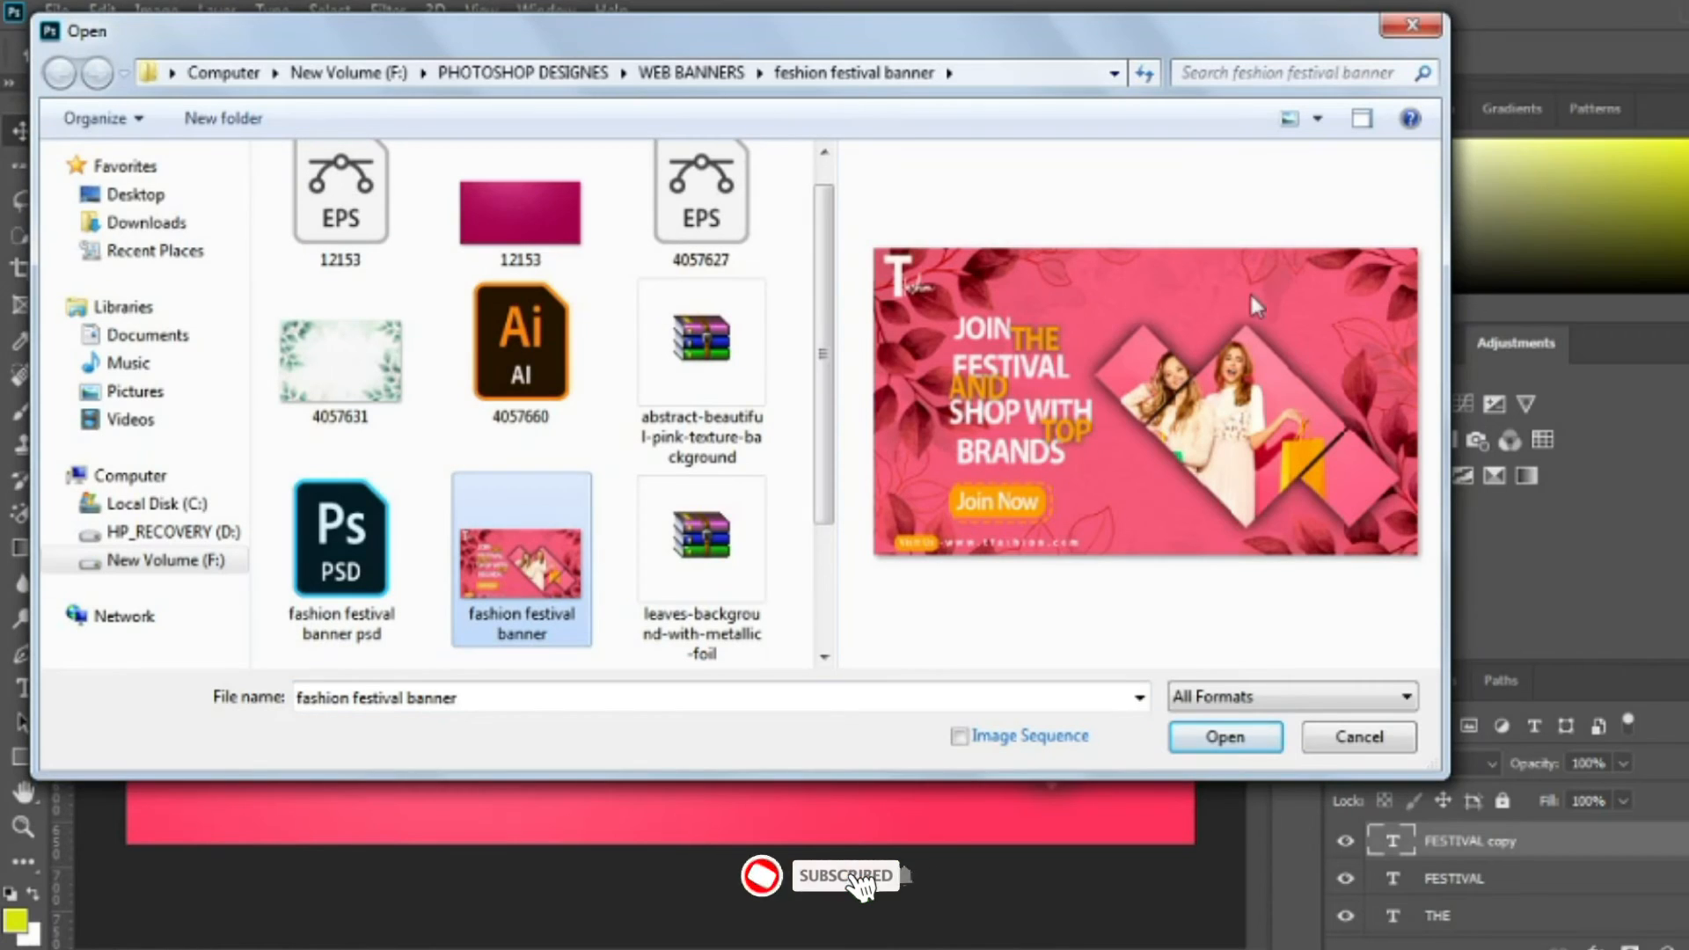
pyautogui.click(1407, 25)
pyautogui.click(23, 688)
pyautogui.doubleClick(322, 648)
pyautogui.write('AND')
pyautogui.click(1269, 52)
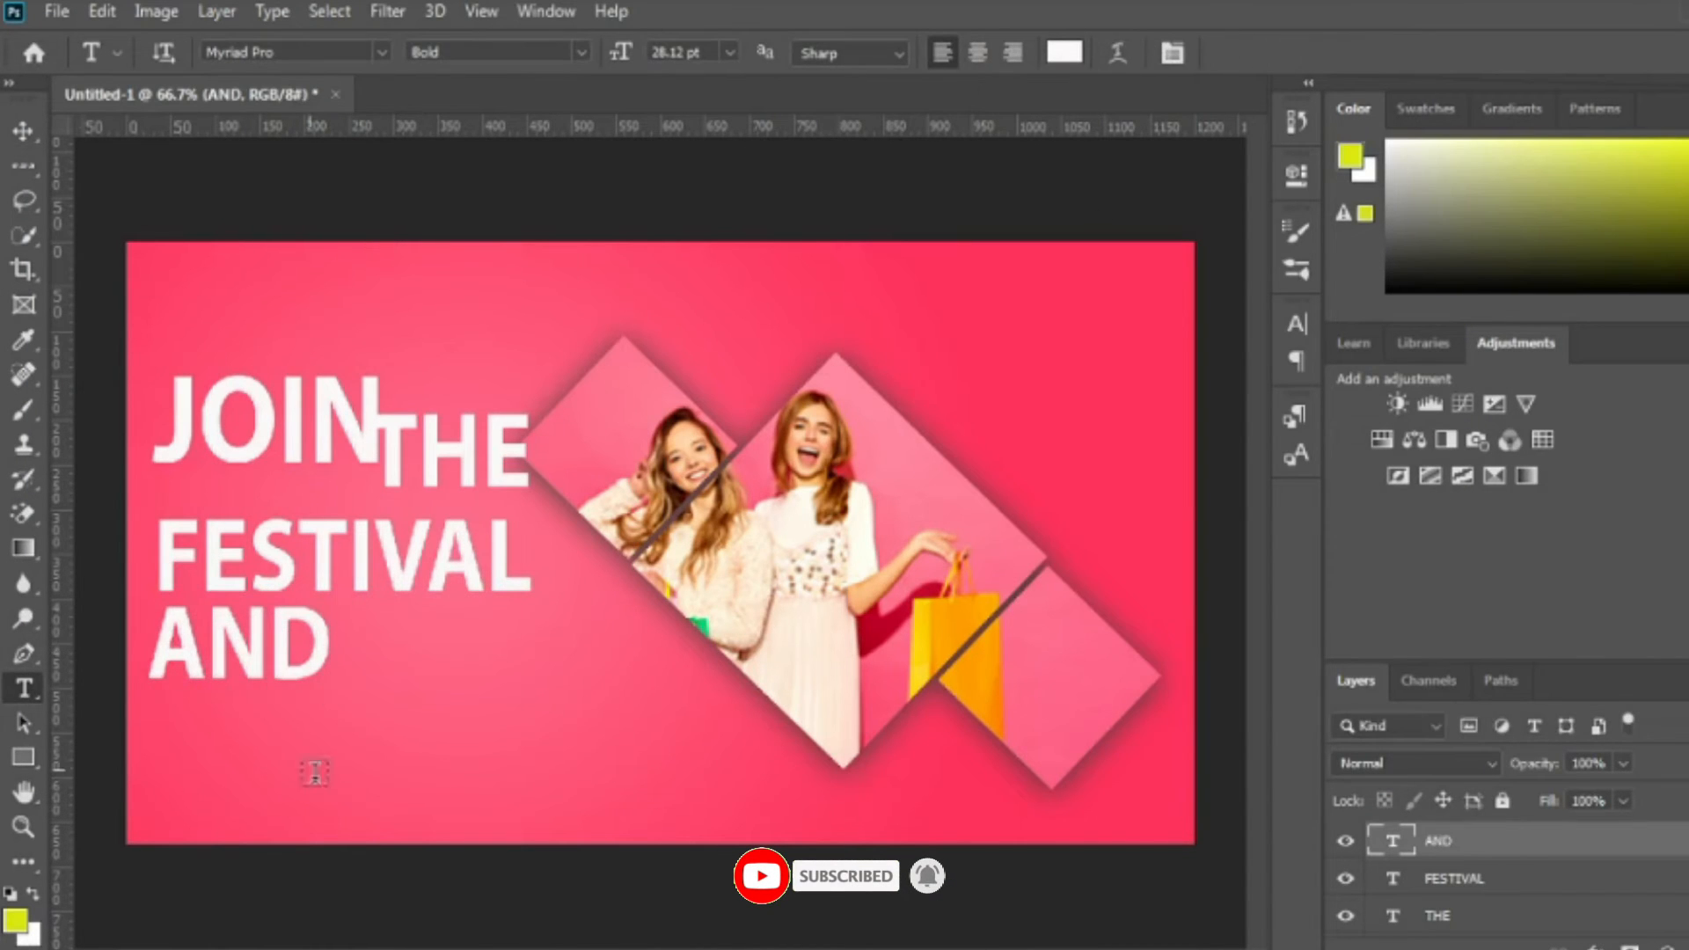
# - Move AND up so that it overlaps the lower edge of FESTIVAL at the start of the line
pyautogui.click(24, 130)
pyautogui.moveTo(189, 656); pyautogui.dragTo(157, 606)
pyautogui.press('Up')
pyautogui.press('Up')
pyautogui.press('Up')
pyautogui.press('Up')
pyautogui.press('Up')
pyautogui.press('Up')
pyautogui.press('Up')
pyautogui.press('Up')
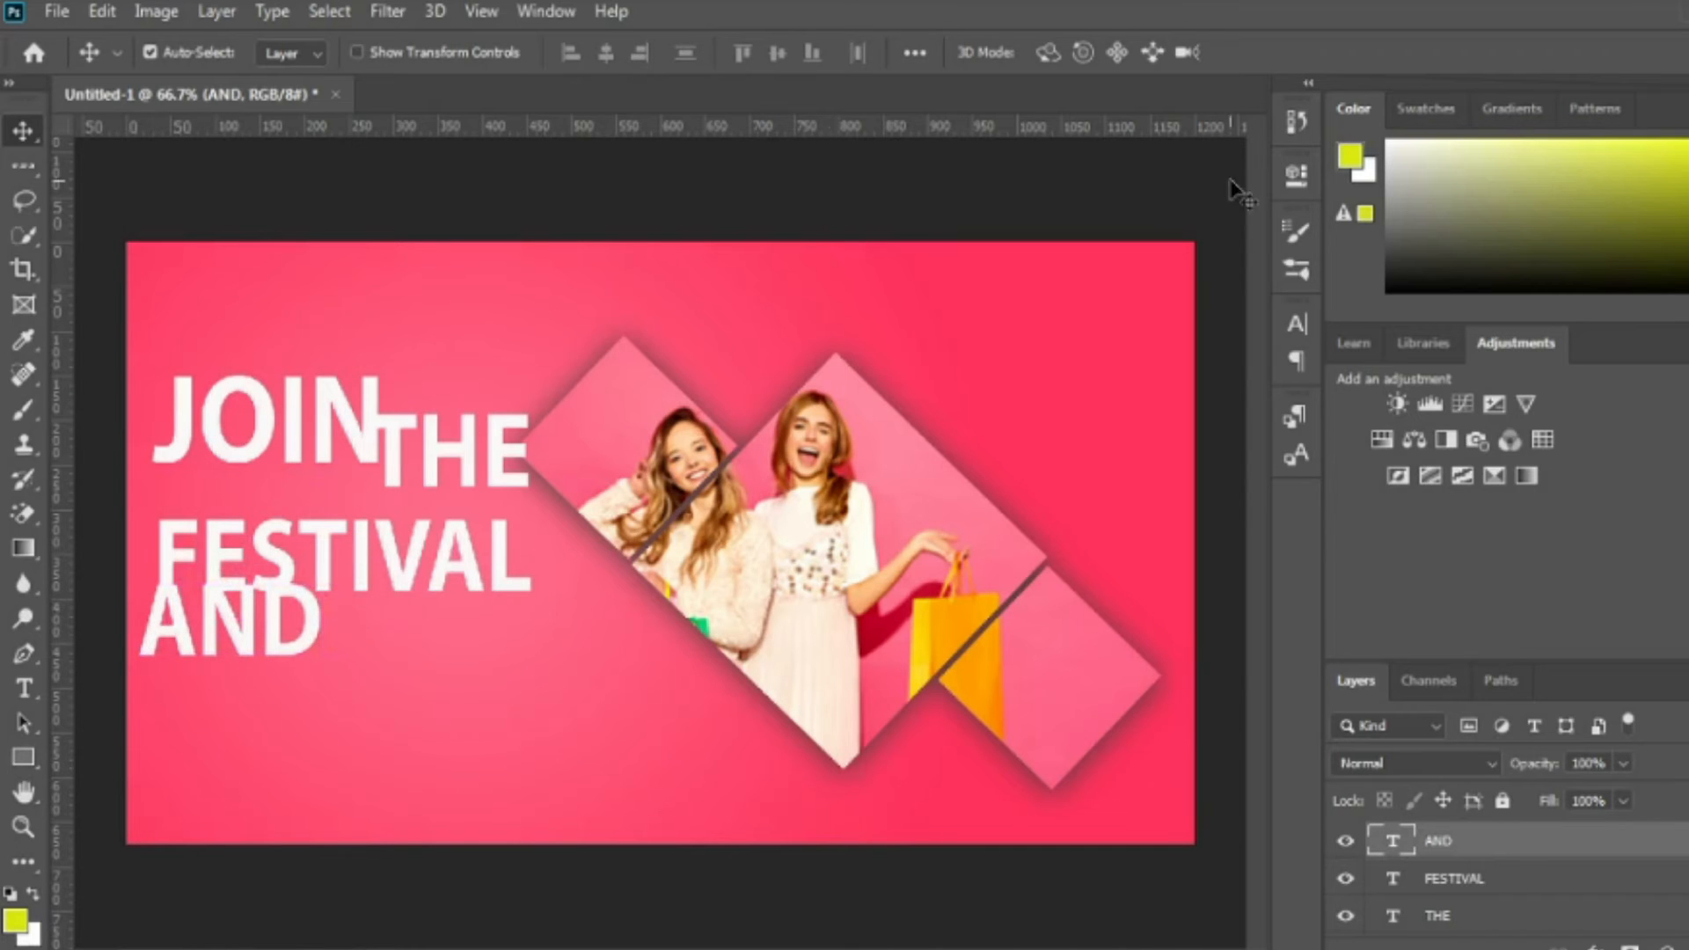
# - Duplicate AND further down, and shift FESTIVAL and the original AND up closer to the first line
pyautogui.keyDown('alt'); pyautogui.moveTo(312, 642); pyautogui.dragTo(301, 699); pyautogui.keyUp('alt')
pyautogui.moveTo(324, 528); pyautogui.dragTo(328, 507)
pyautogui.moveTo(314, 607); pyautogui.dragTo(322, 587)
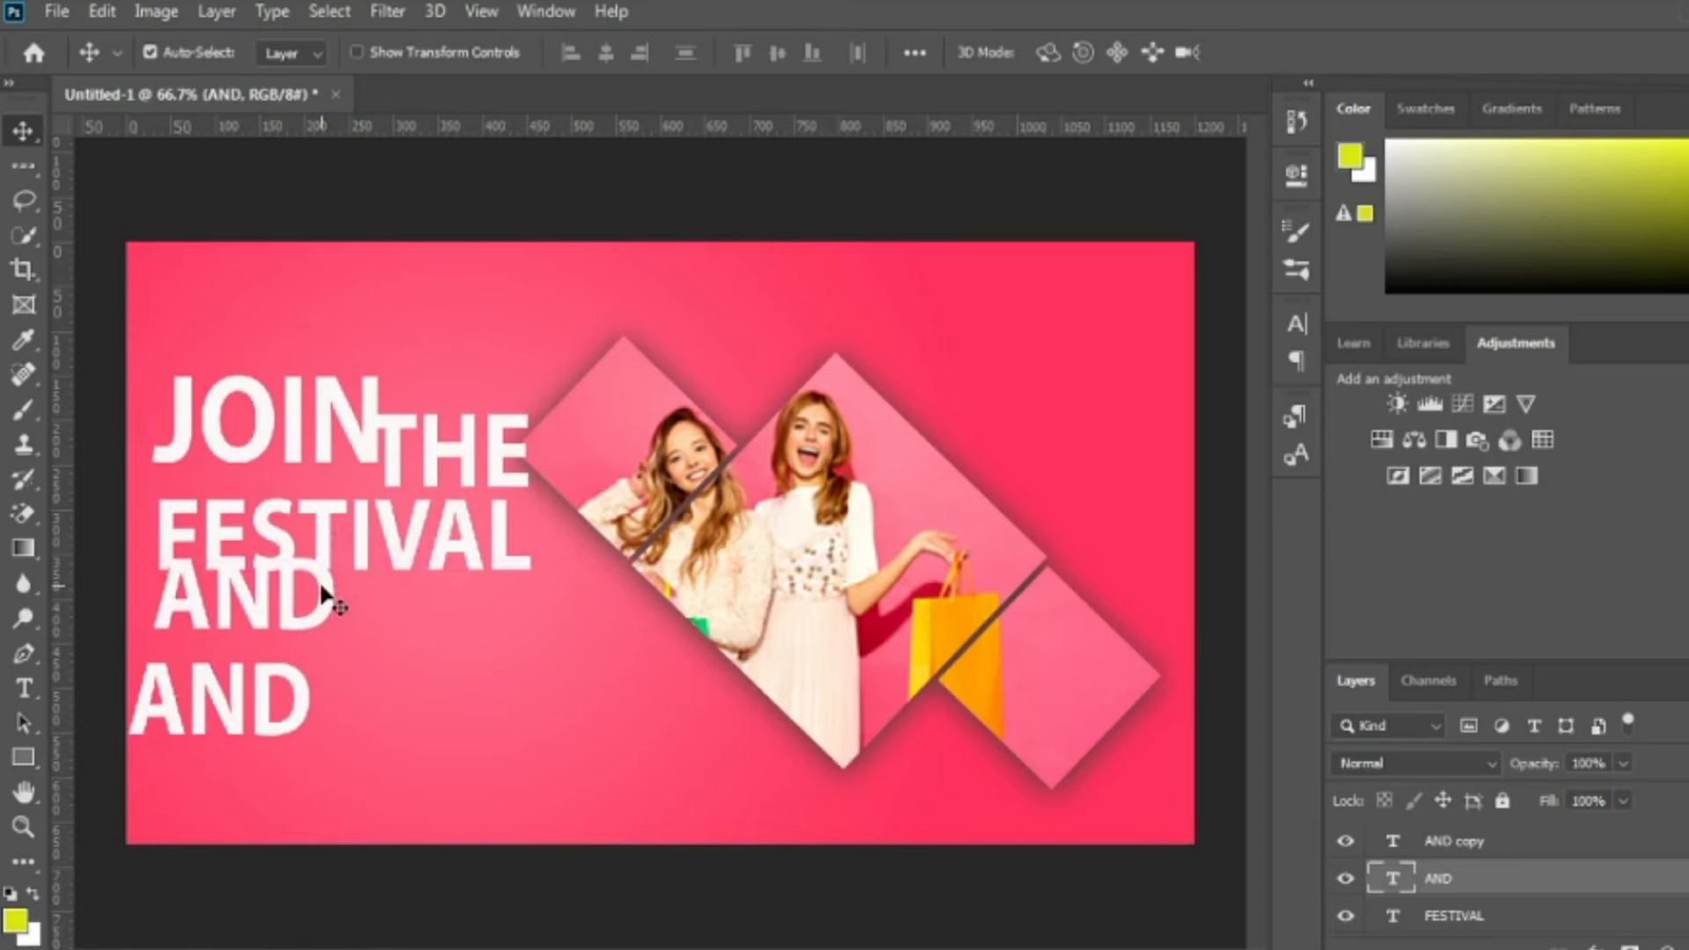
# - Change the text of the lower AND copy to "SHOP WITH"
pyautogui.click(25, 688)
pyautogui.doubleClick(229, 704)
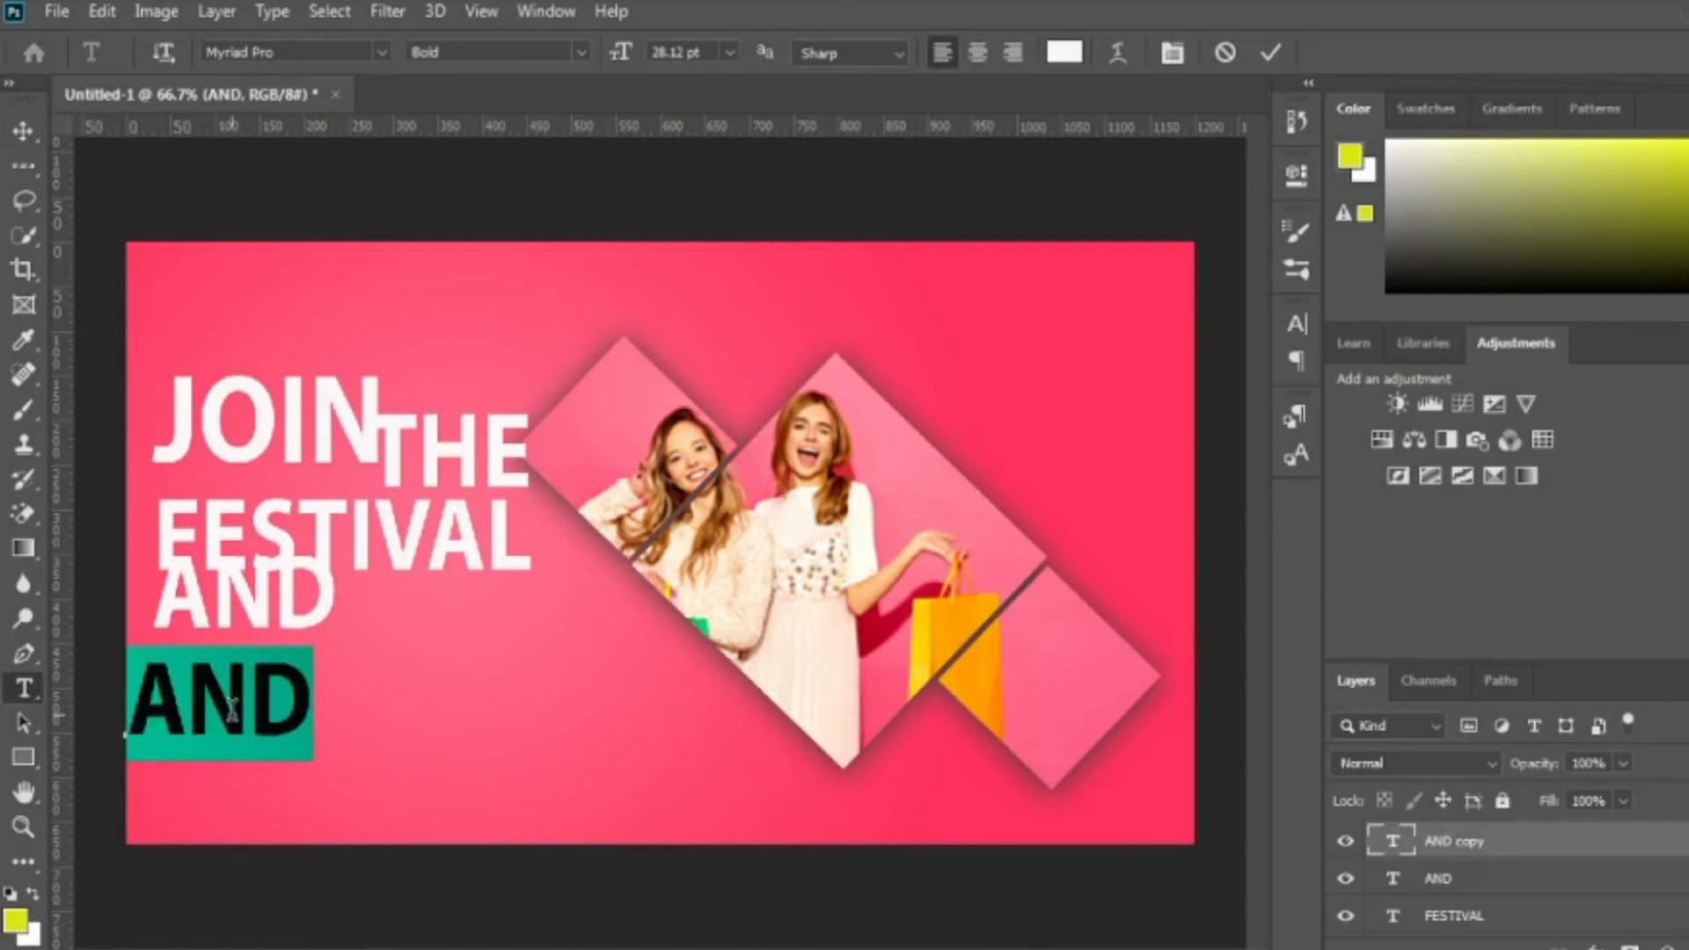
pyautogui.write('SHOP WITH')
pyautogui.click(1270, 53)
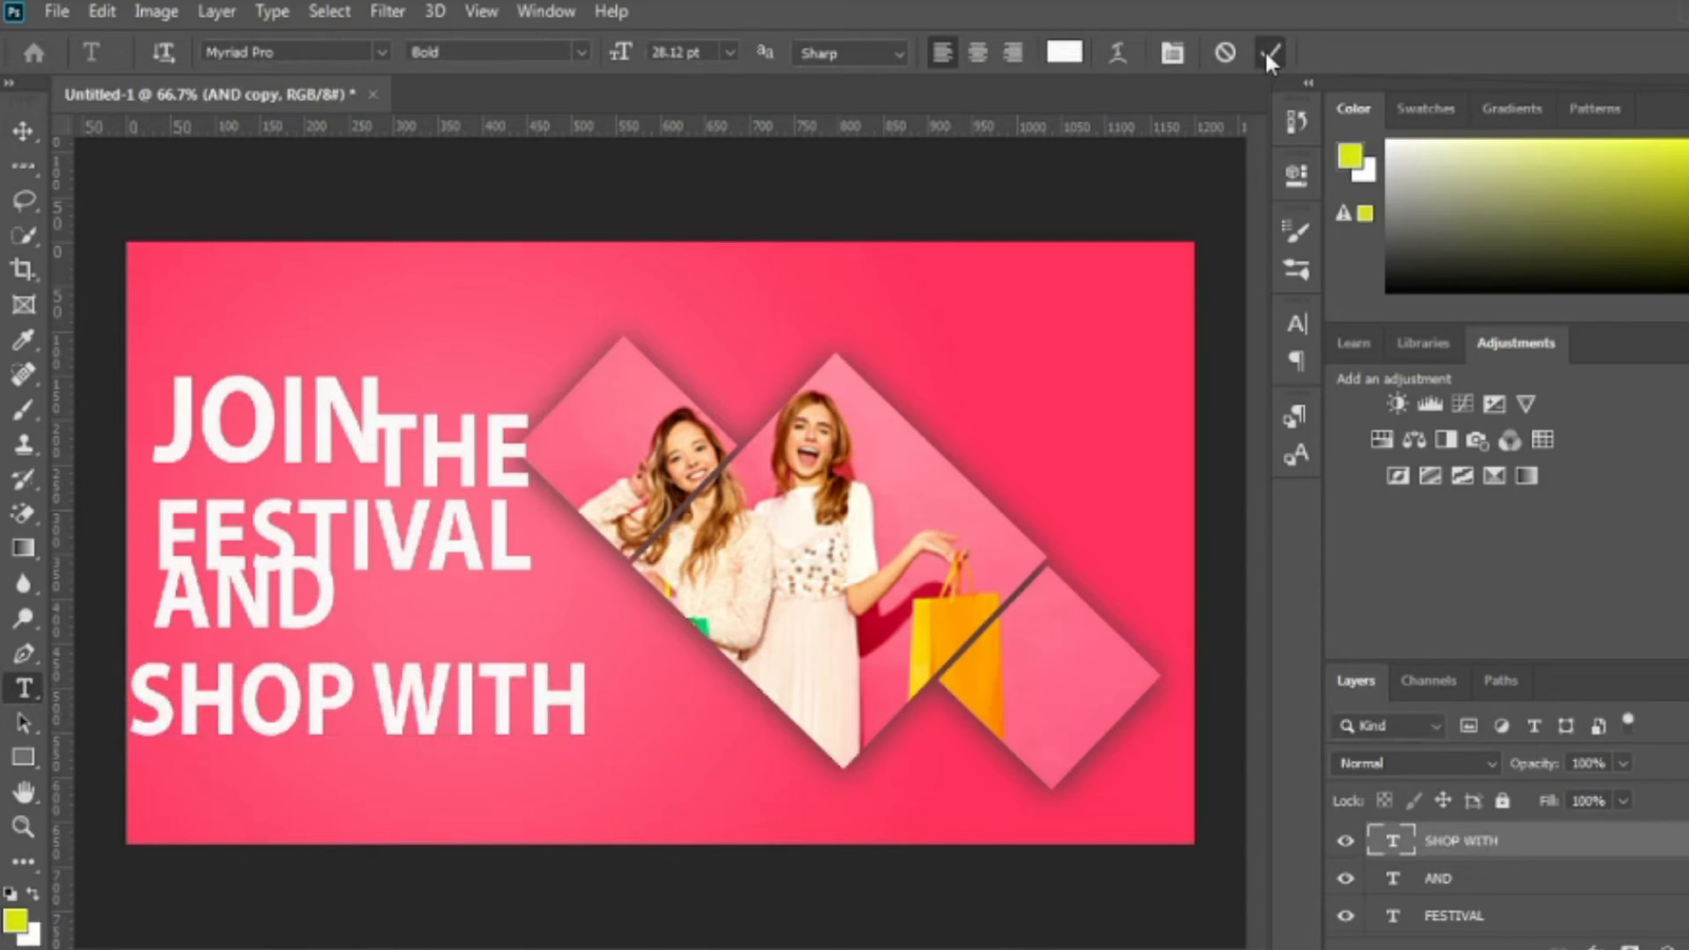
# - Move SHOP WITH up beneath AND, aligned with the left edge of the headline
pyautogui.click(24, 130)
pyautogui.moveTo(316, 717); pyautogui.dragTo(343, 692)
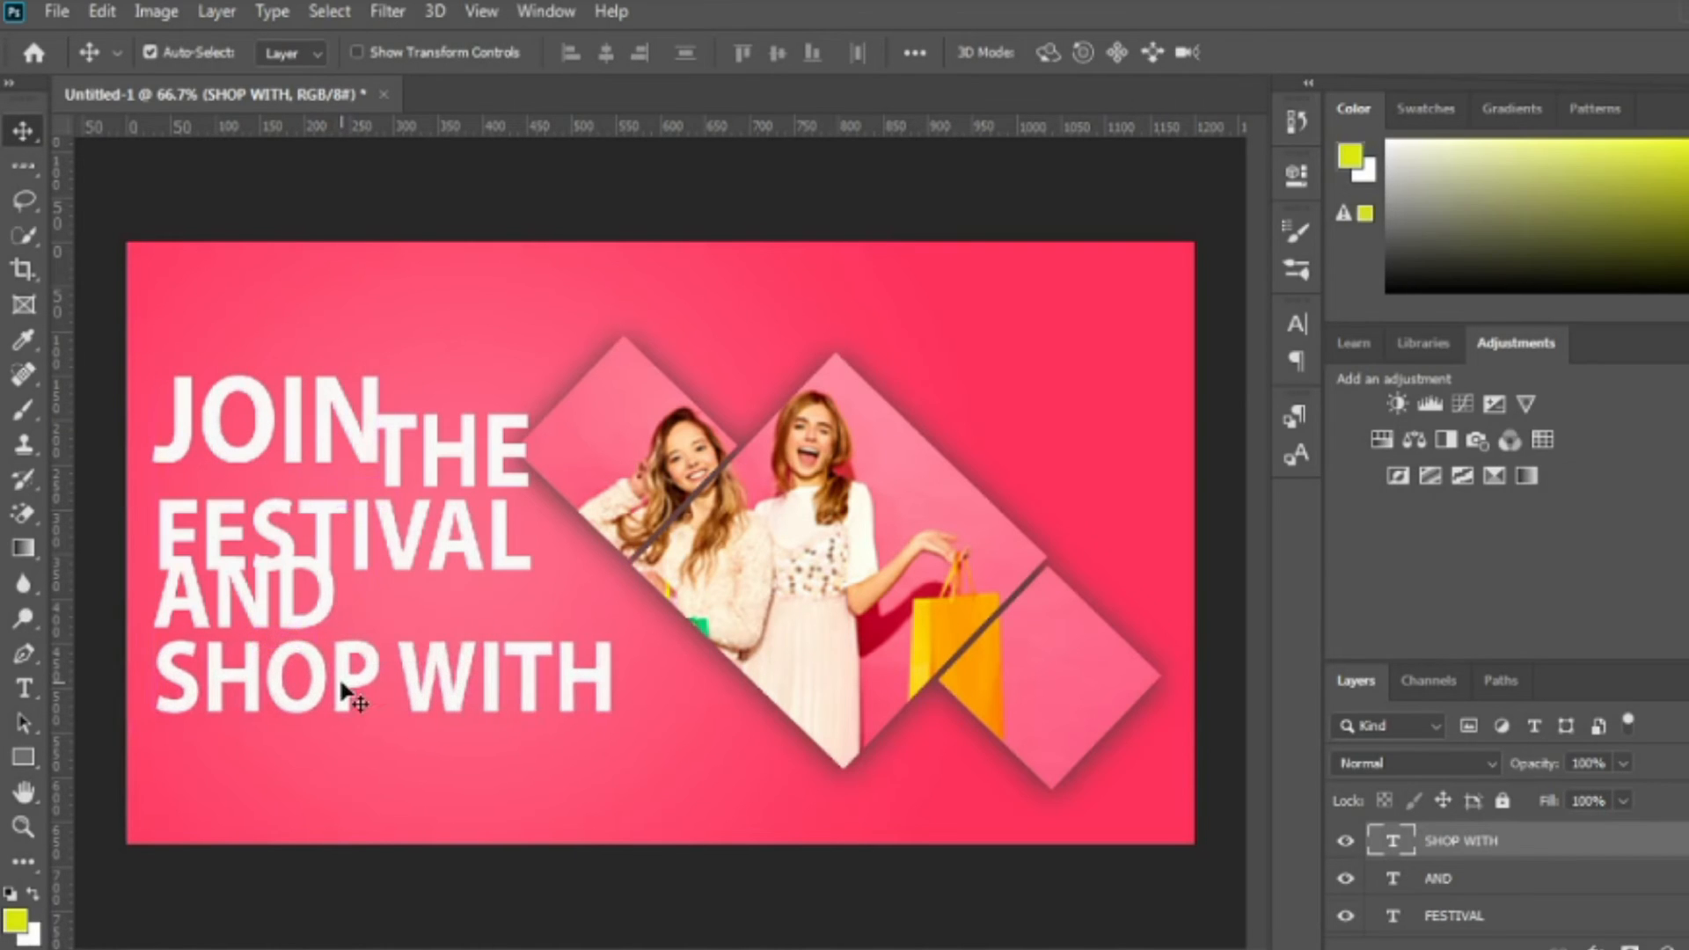
pyautogui.press('Up')
pyautogui.press('Up')
pyautogui.press('Up')
pyautogui.press('Up')
pyautogui.press('Up')
pyautogui.press('Up')
pyautogui.press('Up')
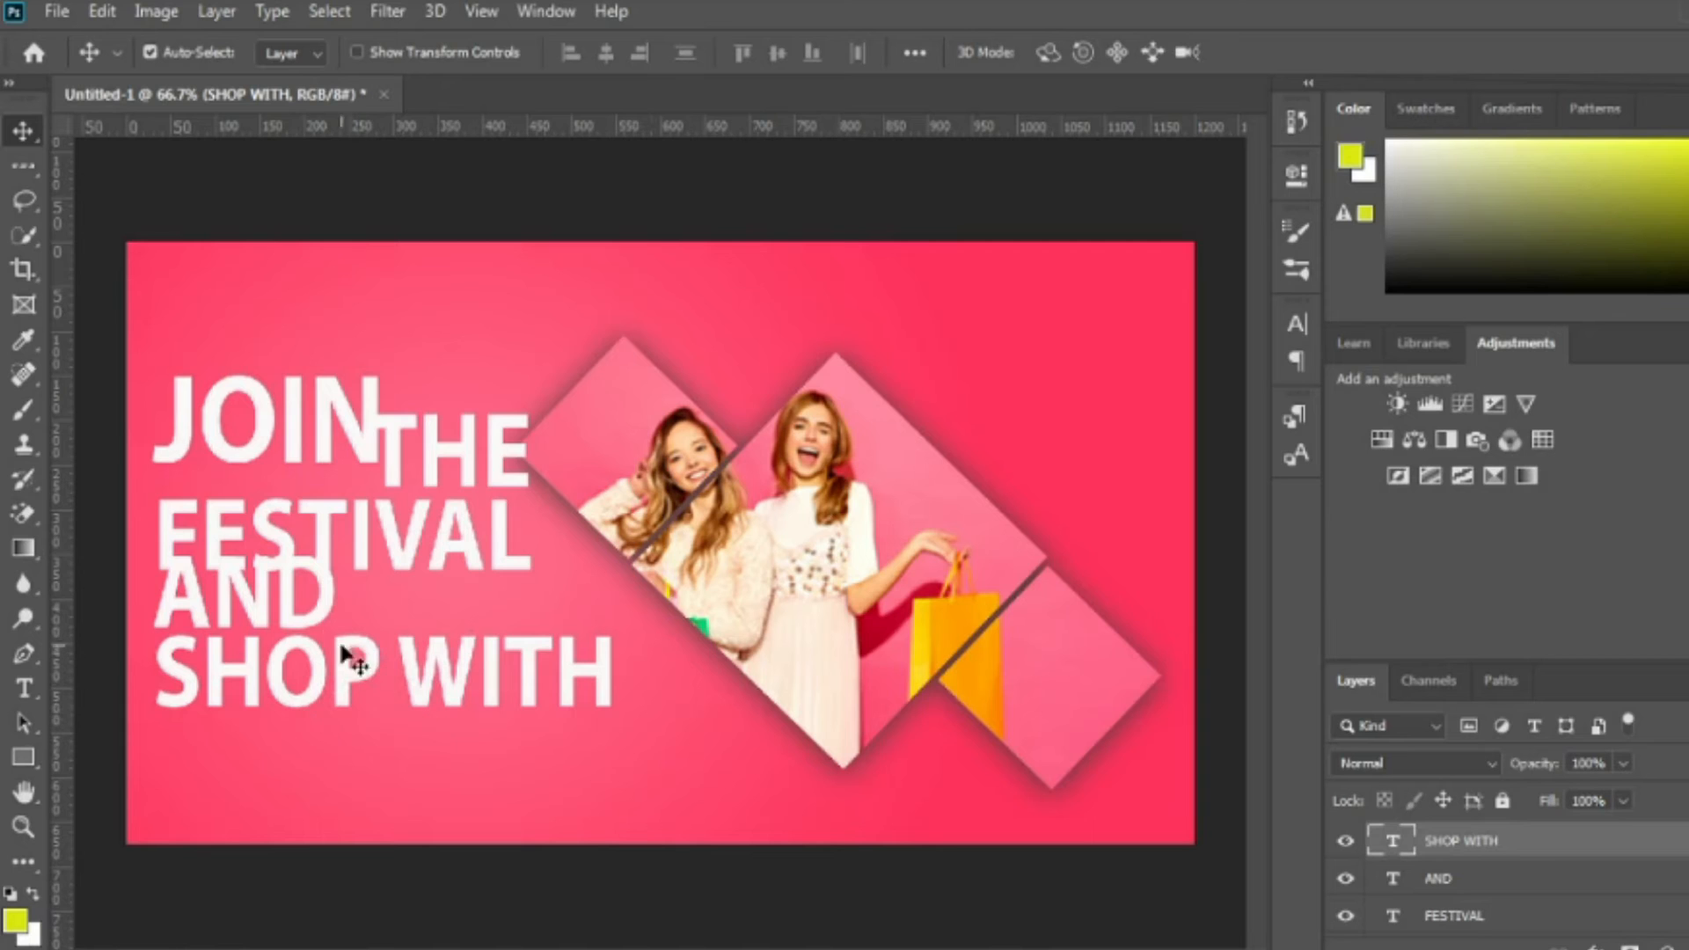
# - Place a copy of AND below the end of SHOP WITH, and shrink SHOP WITH to the width of FESTIVAL
pyautogui.moveTo(317, 627); pyautogui.dragTo(602, 775)
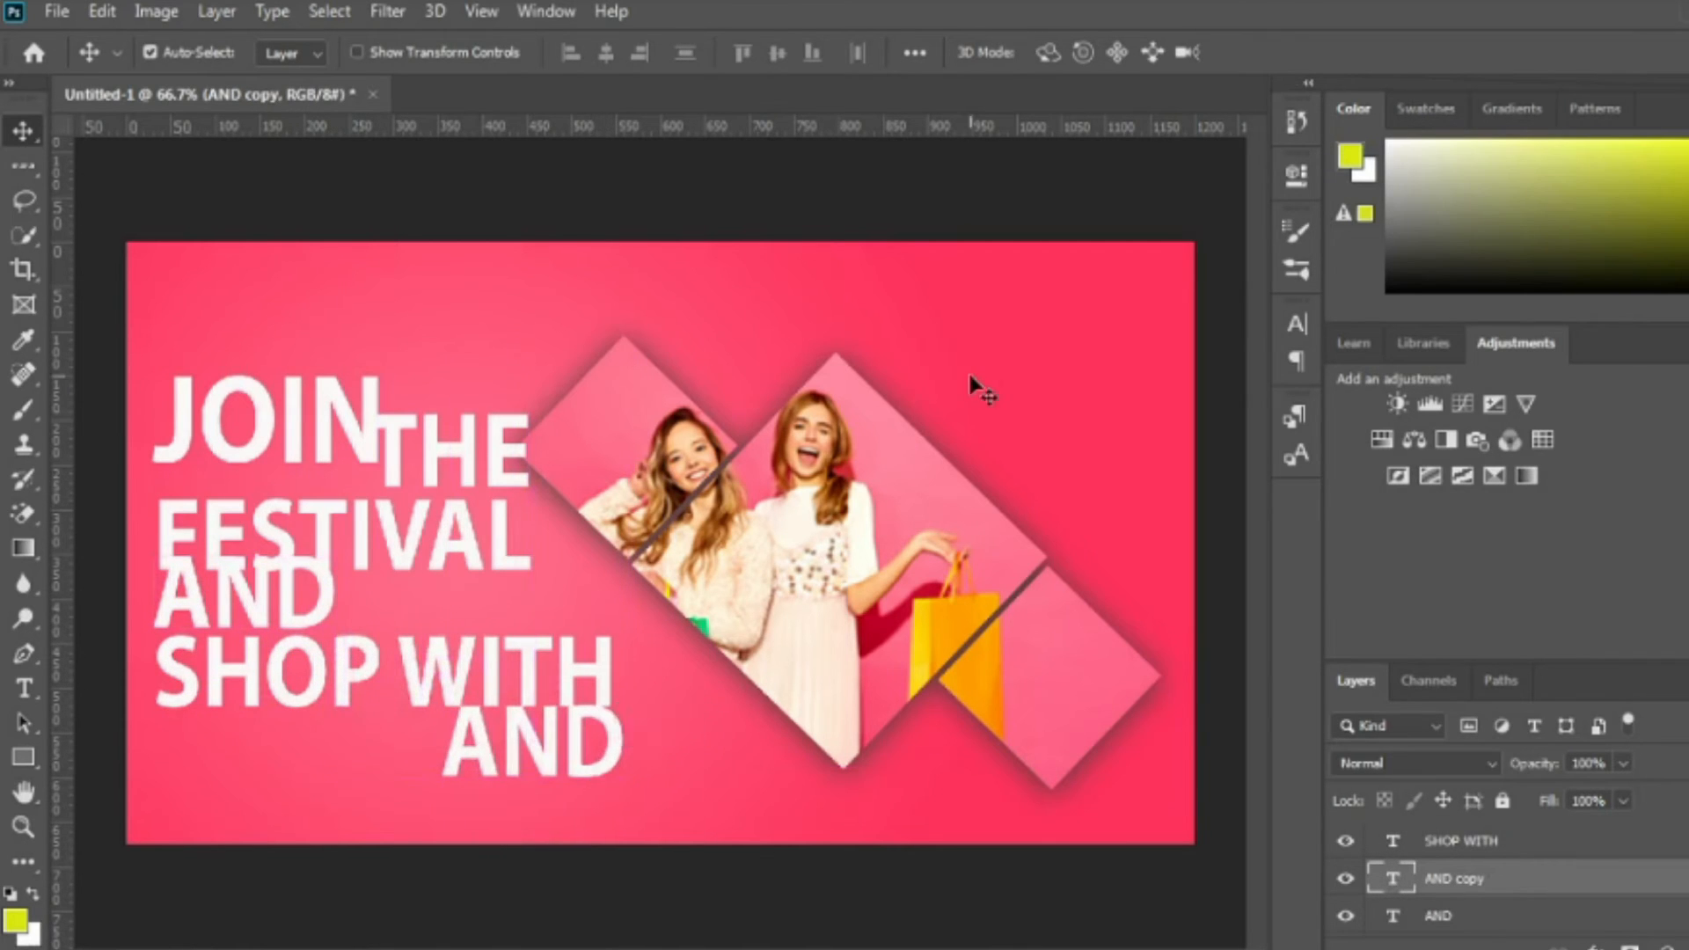
pyautogui.click(610, 659)
pyautogui.hotkey('ctrl', 't')
pyautogui.moveTo(613, 671); pyautogui.dragTo(533, 671)
pyautogui.click(1318, 52)
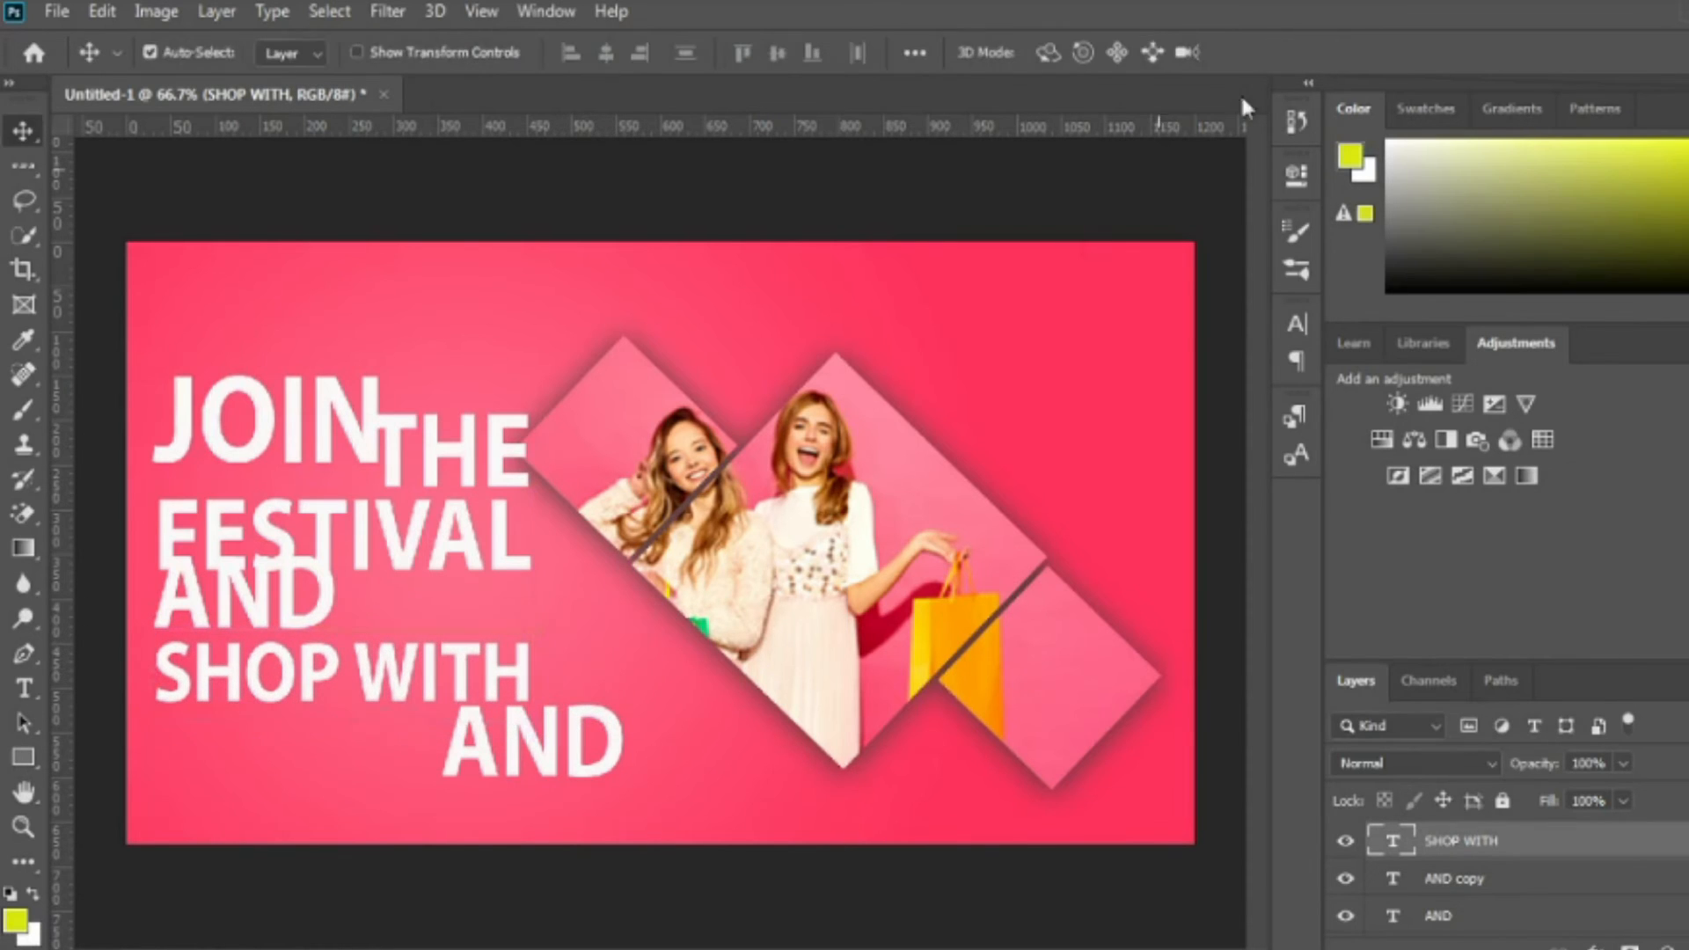
# - Scale the lower AND copy to about 57% and place it under the end of SHOP WITH
pyautogui.click(606, 770)
pyautogui.hotkey('ctrl', 't')
pyautogui.moveTo(624, 745); pyautogui.dragTo(516, 748)
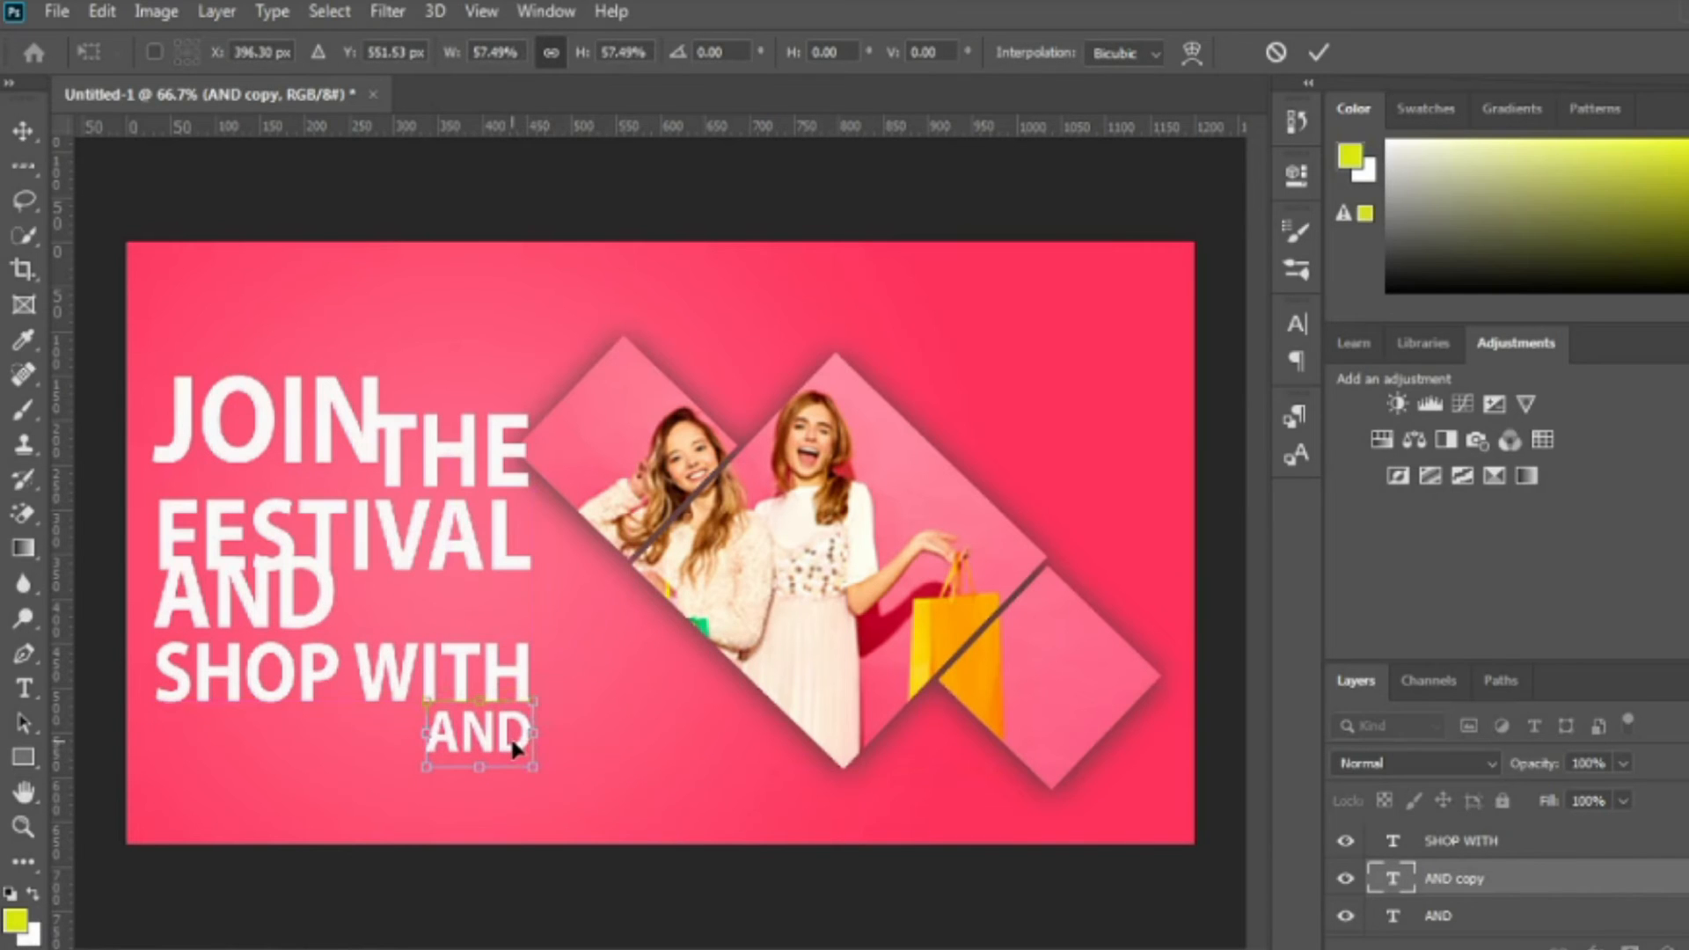
pyautogui.click(1318, 52)
# - Change the small AND copy's text to "TOP" and move it up to overlap the end of SHOP WITH
pyautogui.click(24, 686)
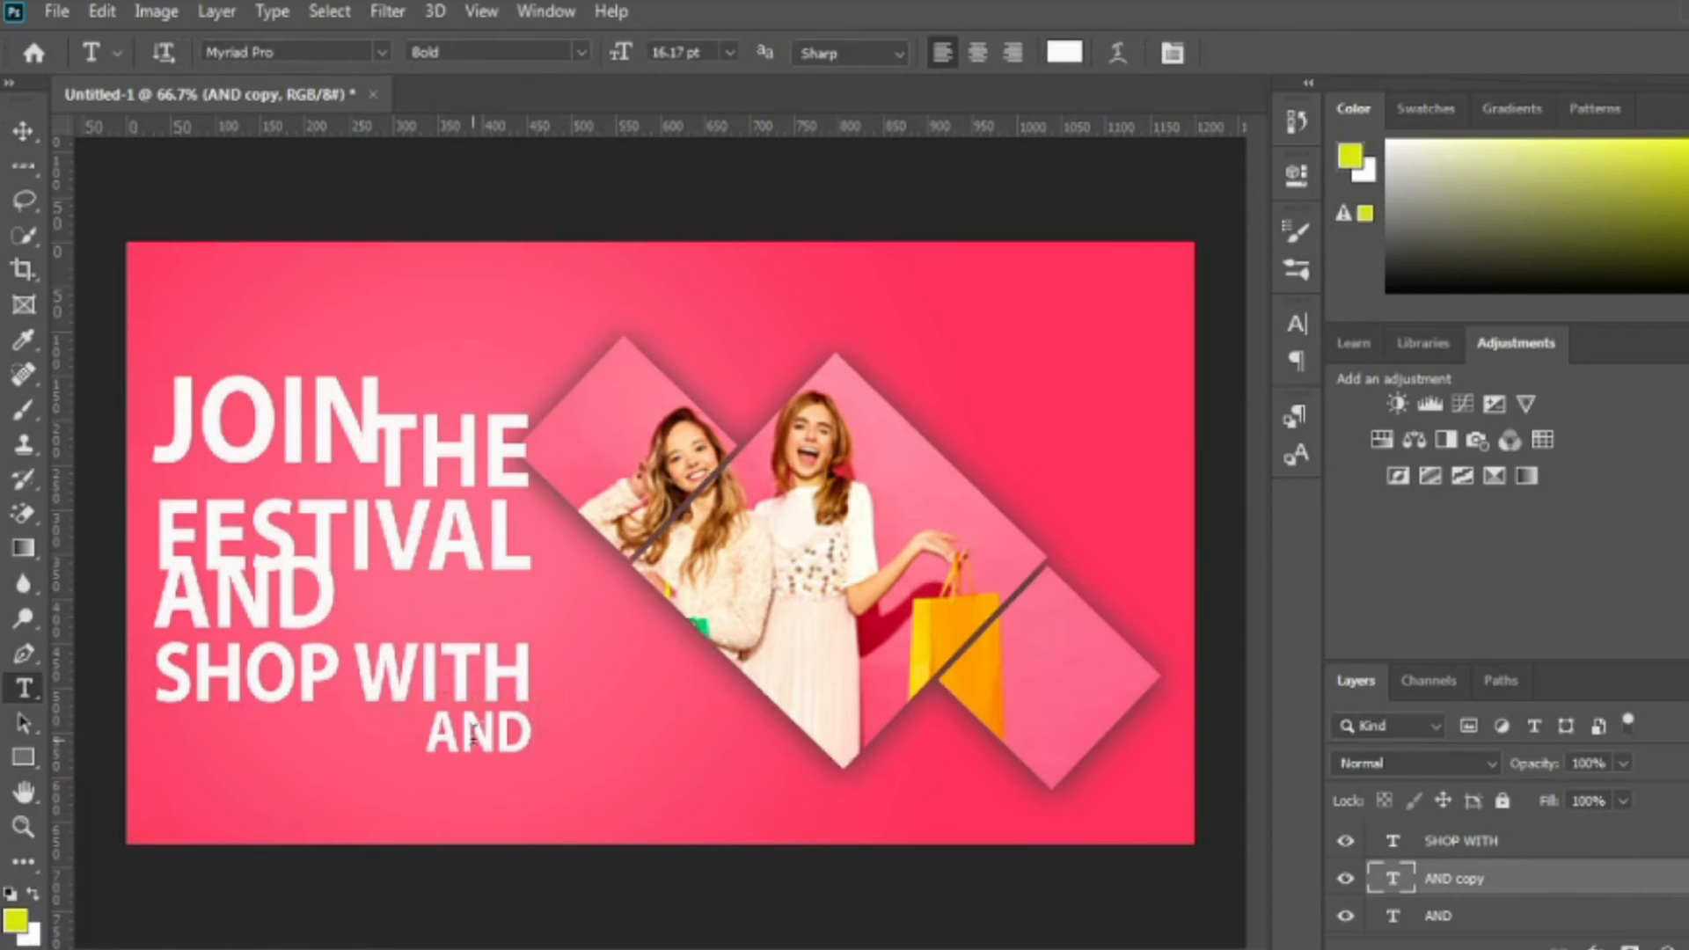
pyautogui.doubleClick(472, 735)
pyautogui.write('TOP')
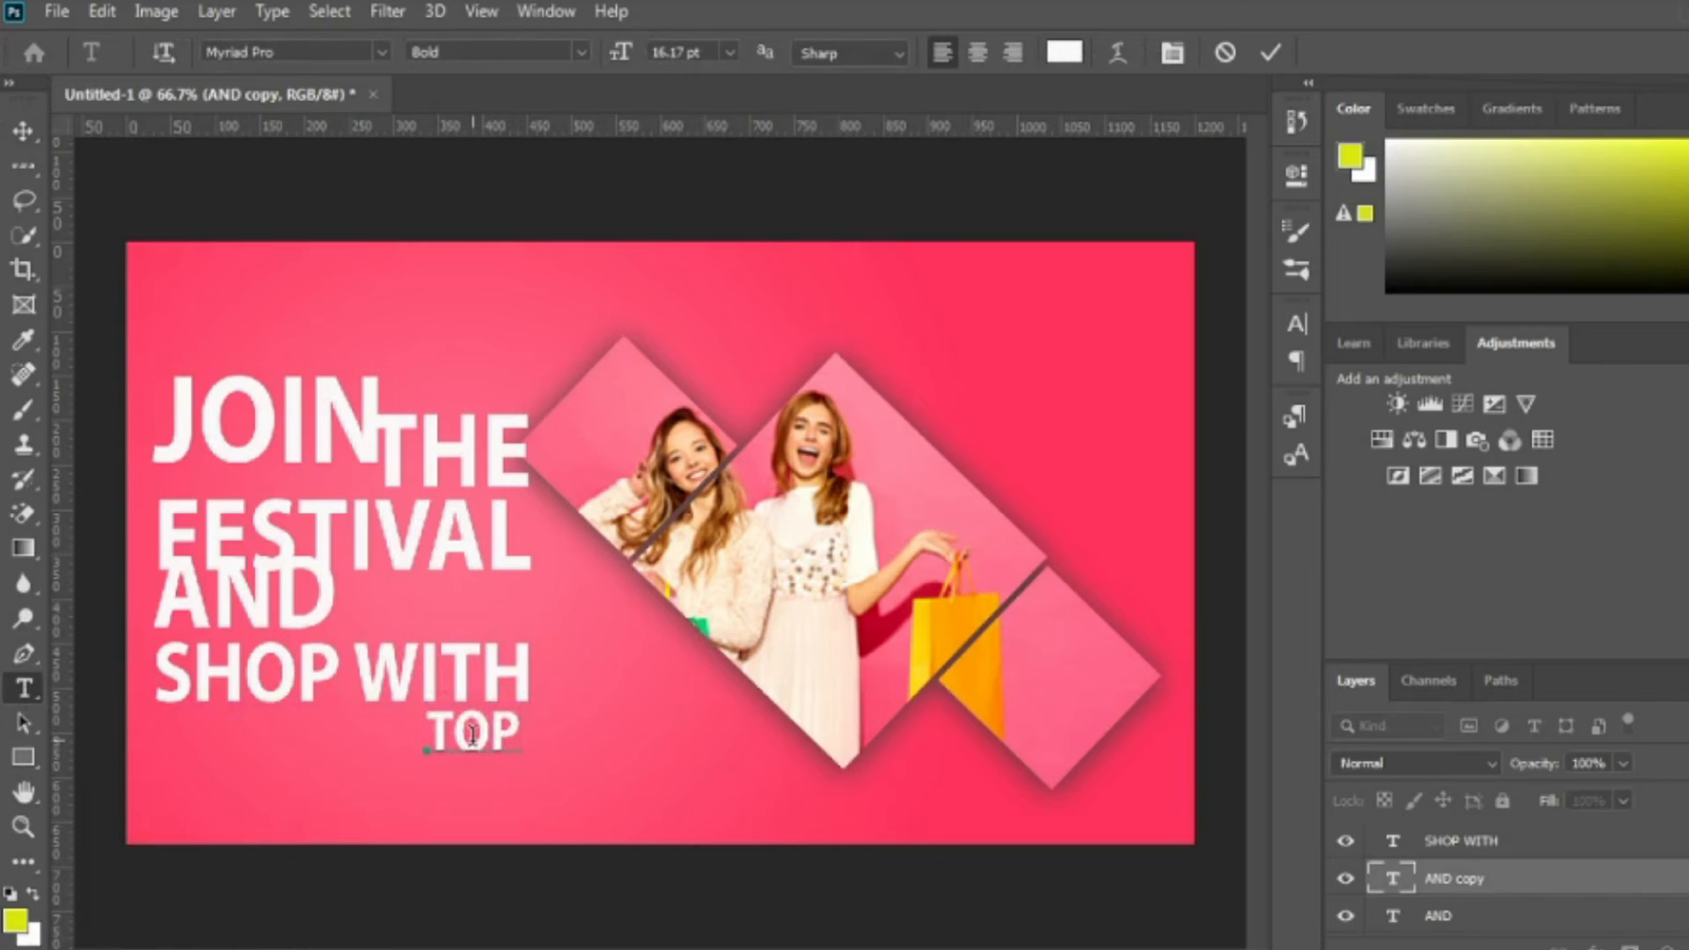
pyautogui.click(1271, 52)
pyautogui.hotkey('ctrl', 't')
pyautogui.moveTo(478, 745); pyautogui.dragTo(490, 735)
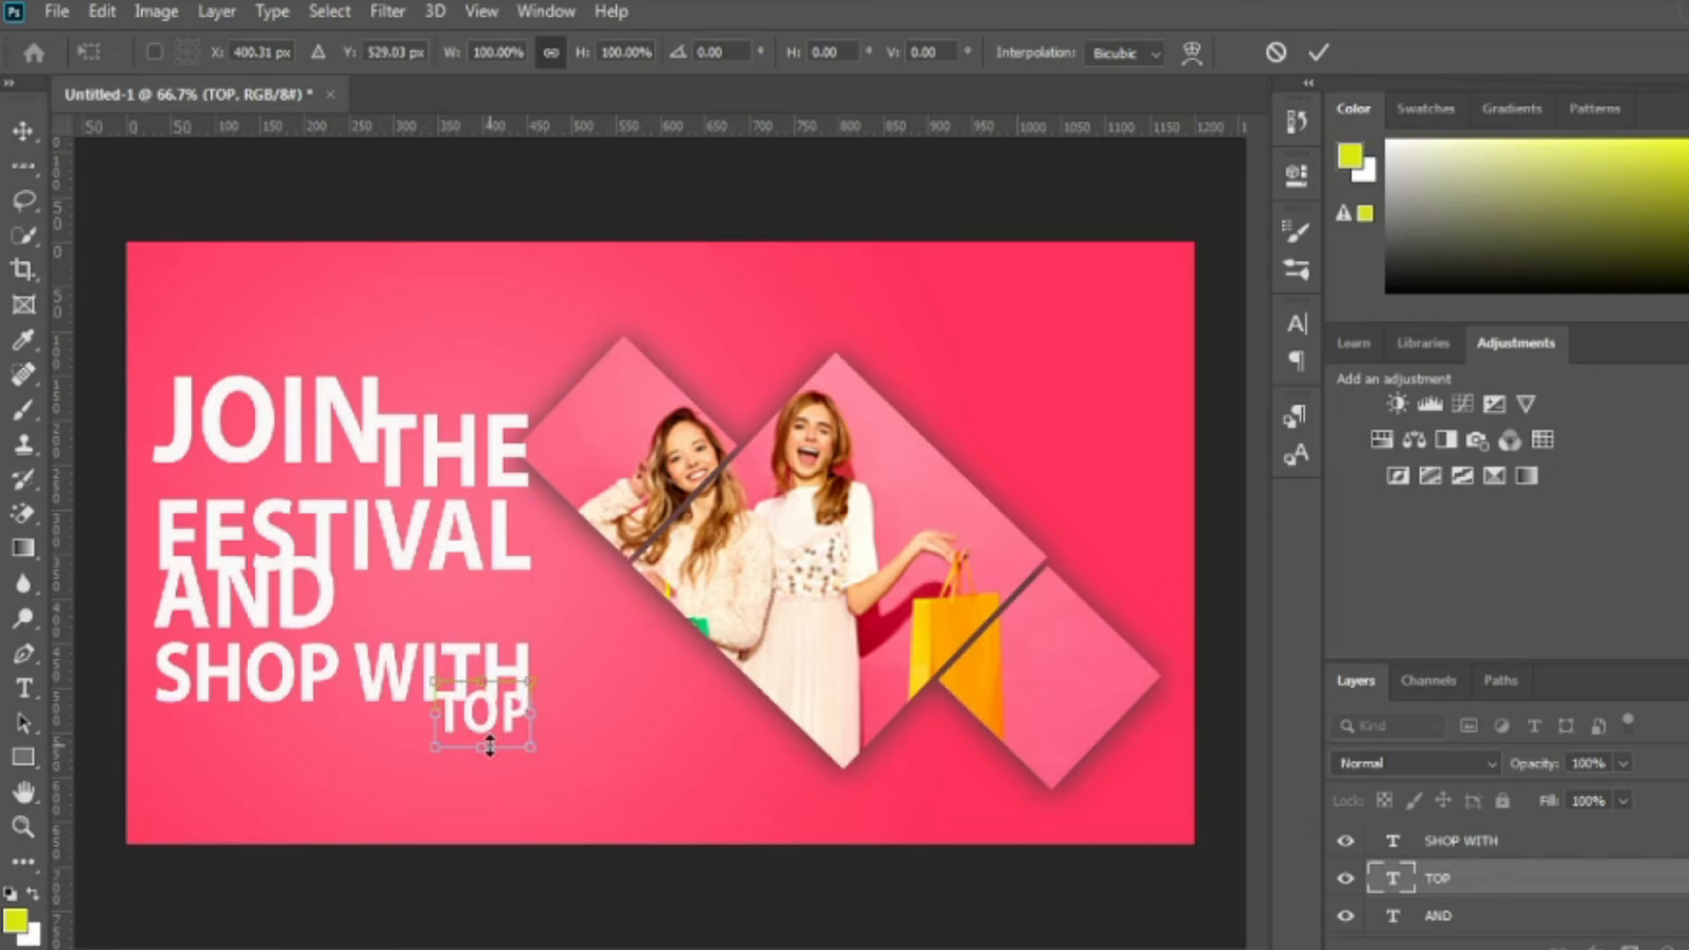
pyautogui.click(1318, 52)
# - Duplicate AND below SHOP WITH, change the copy's text to "BRANDS" and position it as the last headline line
pyautogui.click(24, 132)
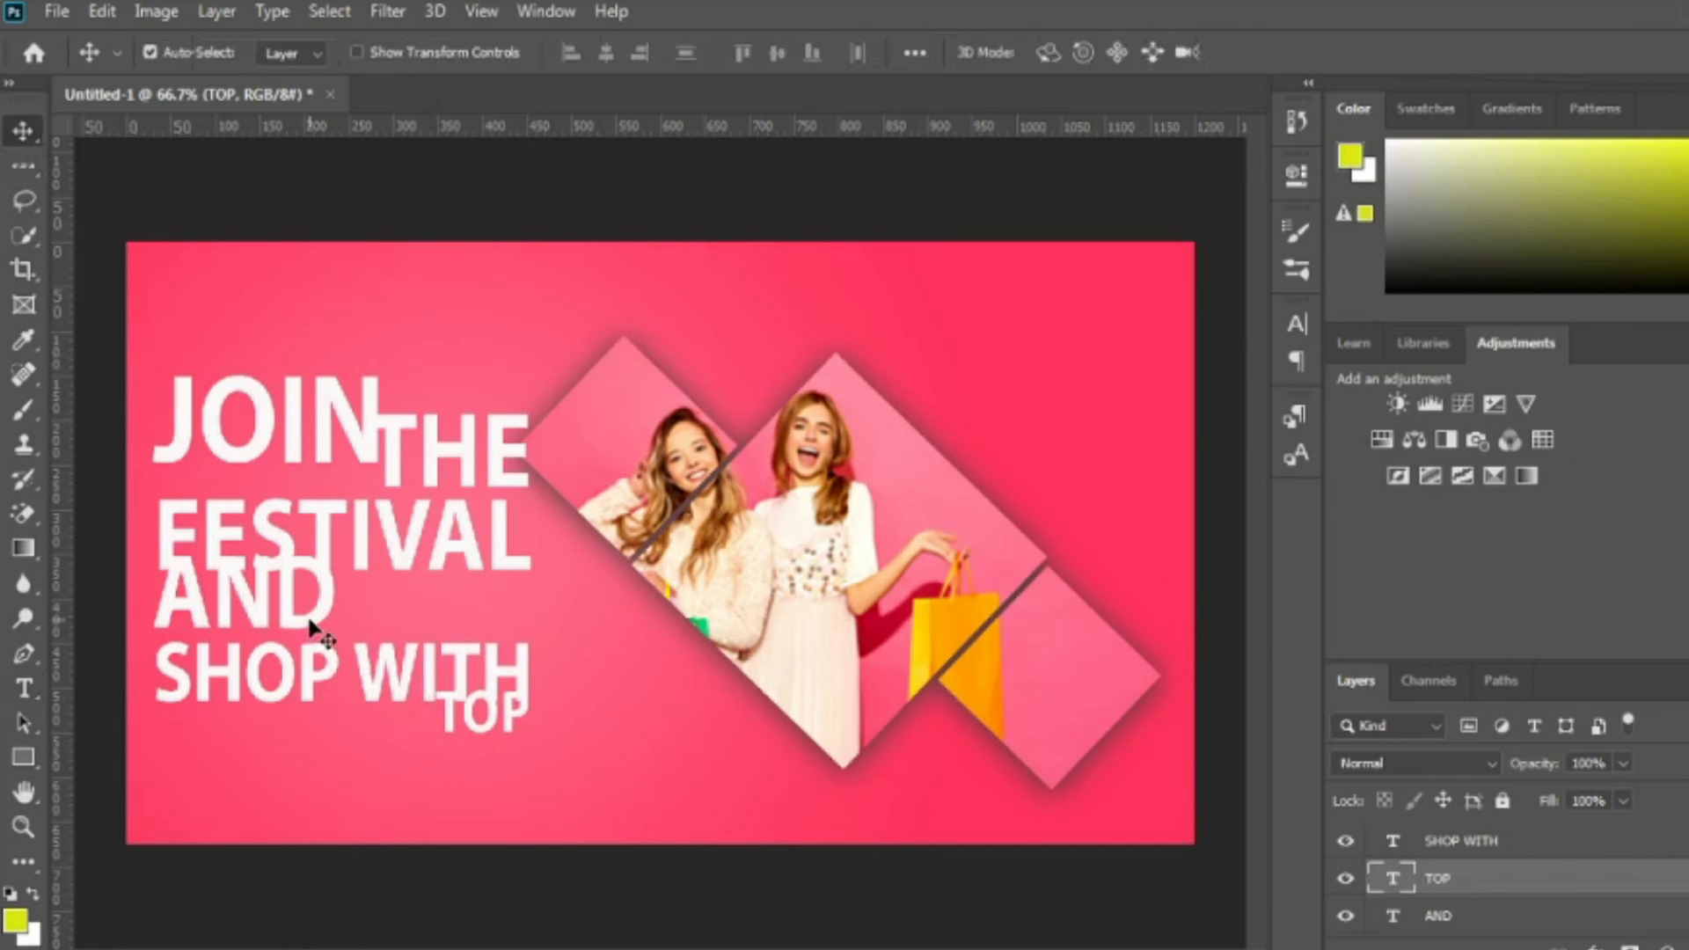
pyautogui.keyDown('ctrl'); pyautogui.click(317, 629); pyautogui.keyUp('ctrl')
pyautogui.moveTo(317, 630); pyautogui.dragTo(316, 781)
pyautogui.click(24, 689)
pyautogui.doubleClick(243, 753)
pyautogui.write('BRANDS')
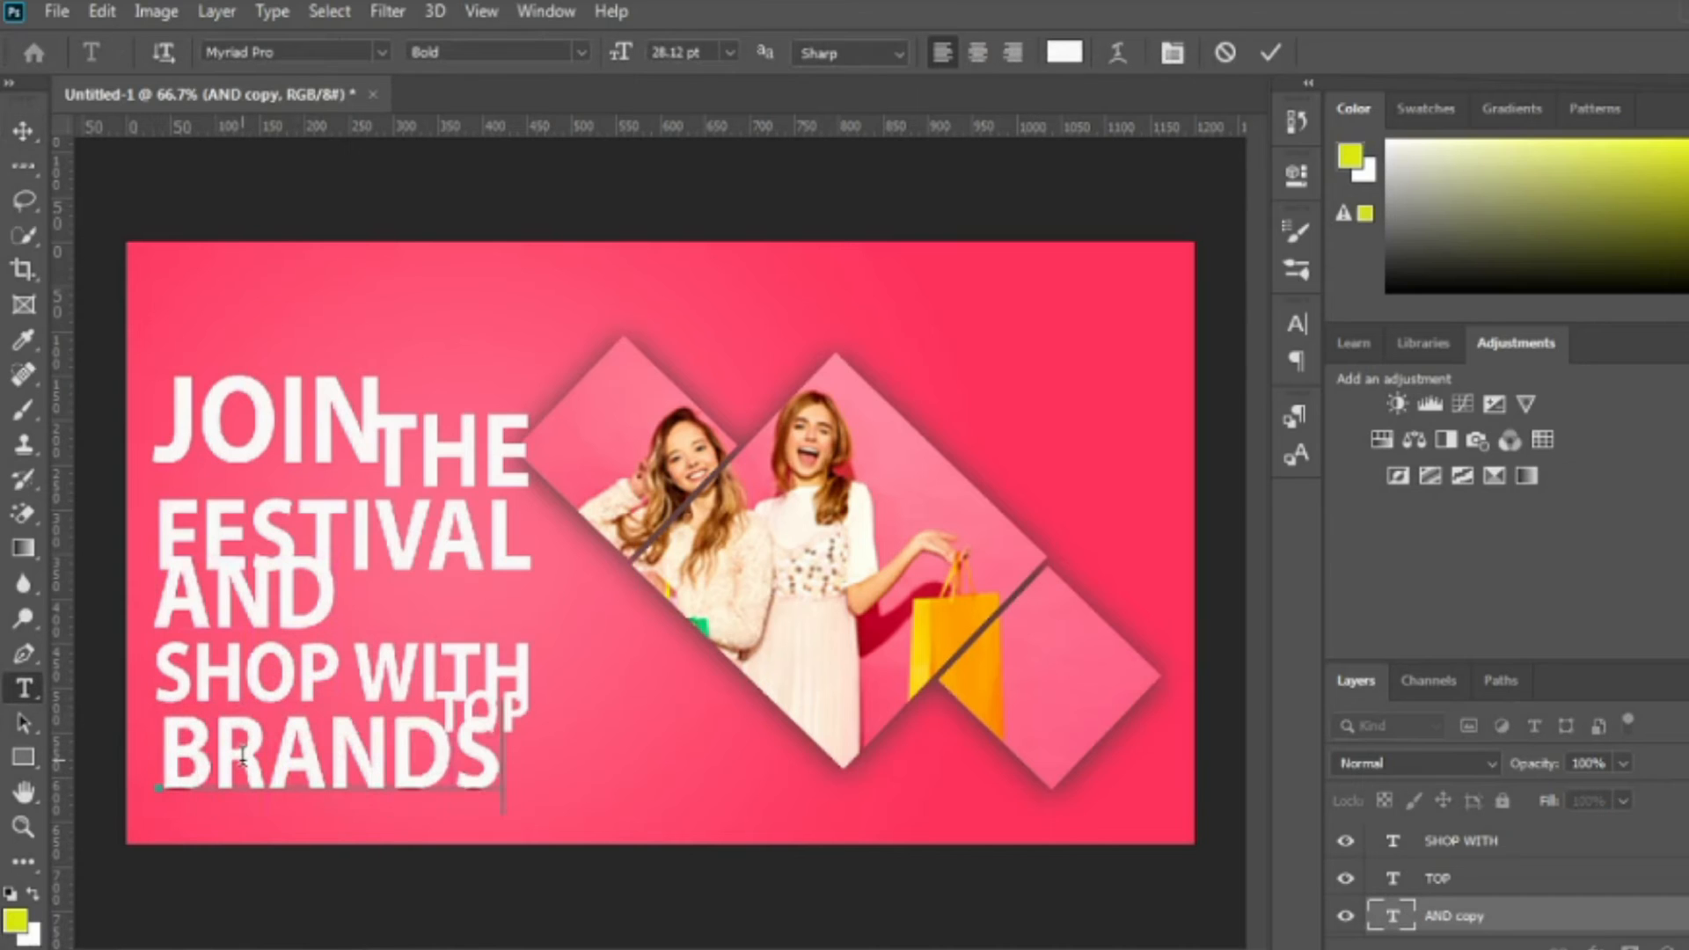
pyautogui.click(1270, 52)
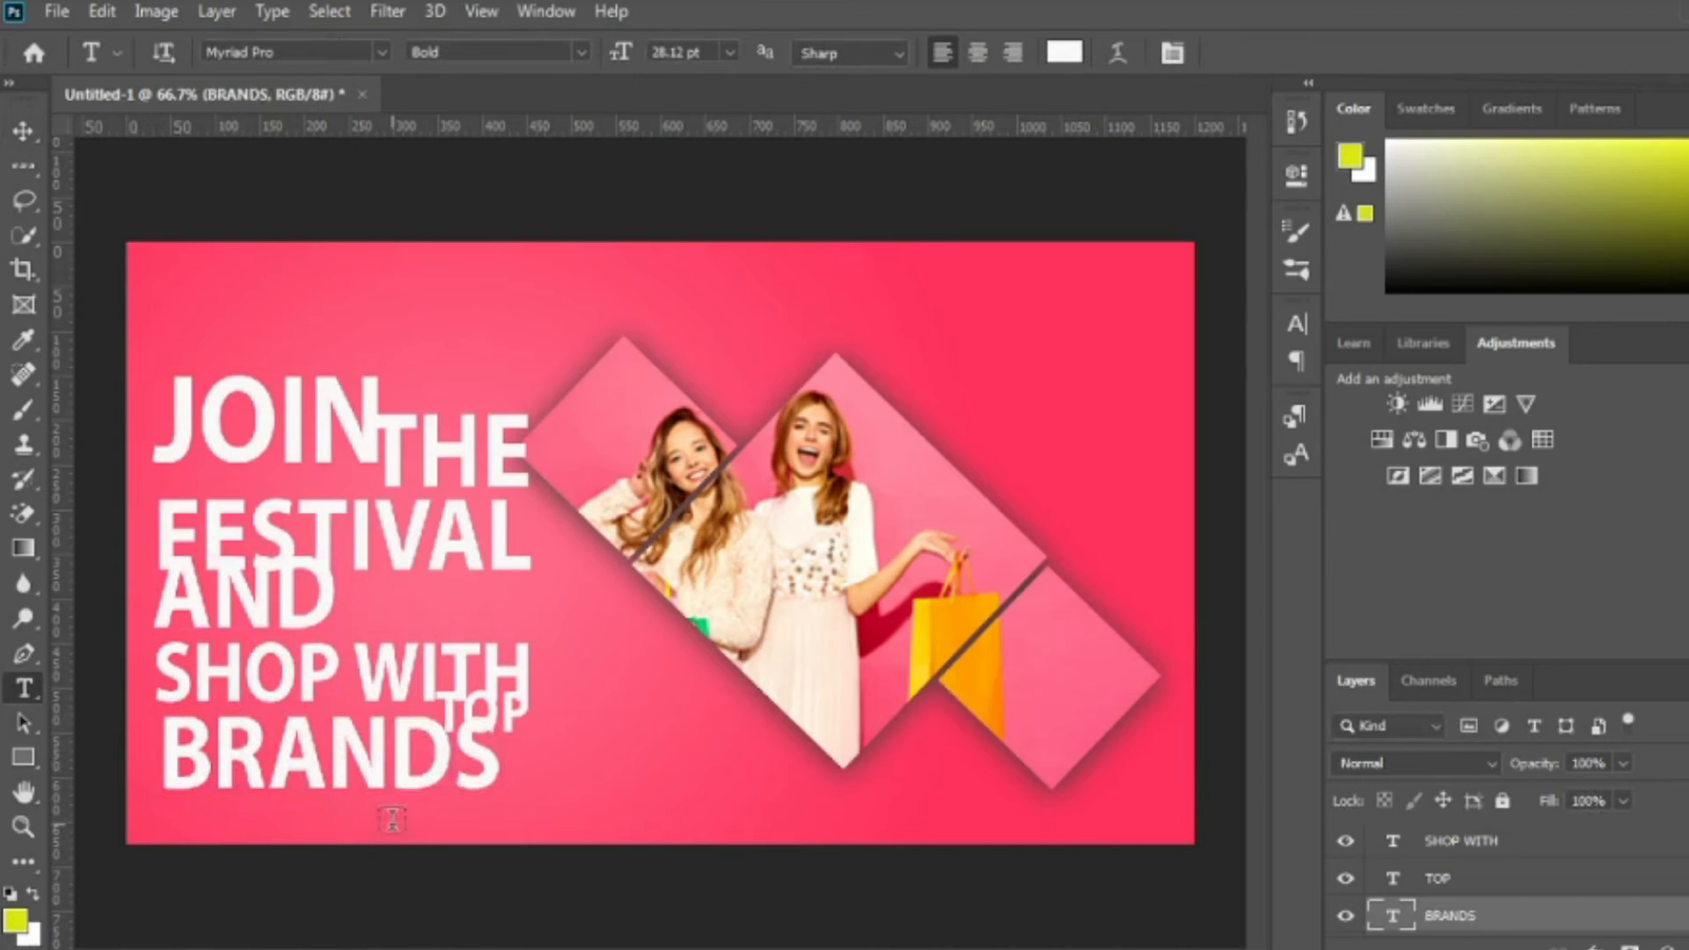
pyautogui.click(24, 132)
pyautogui.moveTo(386, 755); pyautogui.dragTo(390, 791)
# - Add a near-black (#030303) drop shadow to the THE text with 6 px distance, 6 spread and 7 px size
pyautogui.click(475, 475)
pyautogui.click(1596, 944)
pyautogui.click(1603, 934)
pyautogui.moveTo(1207, 454); pyautogui.dragTo(1204, 455)
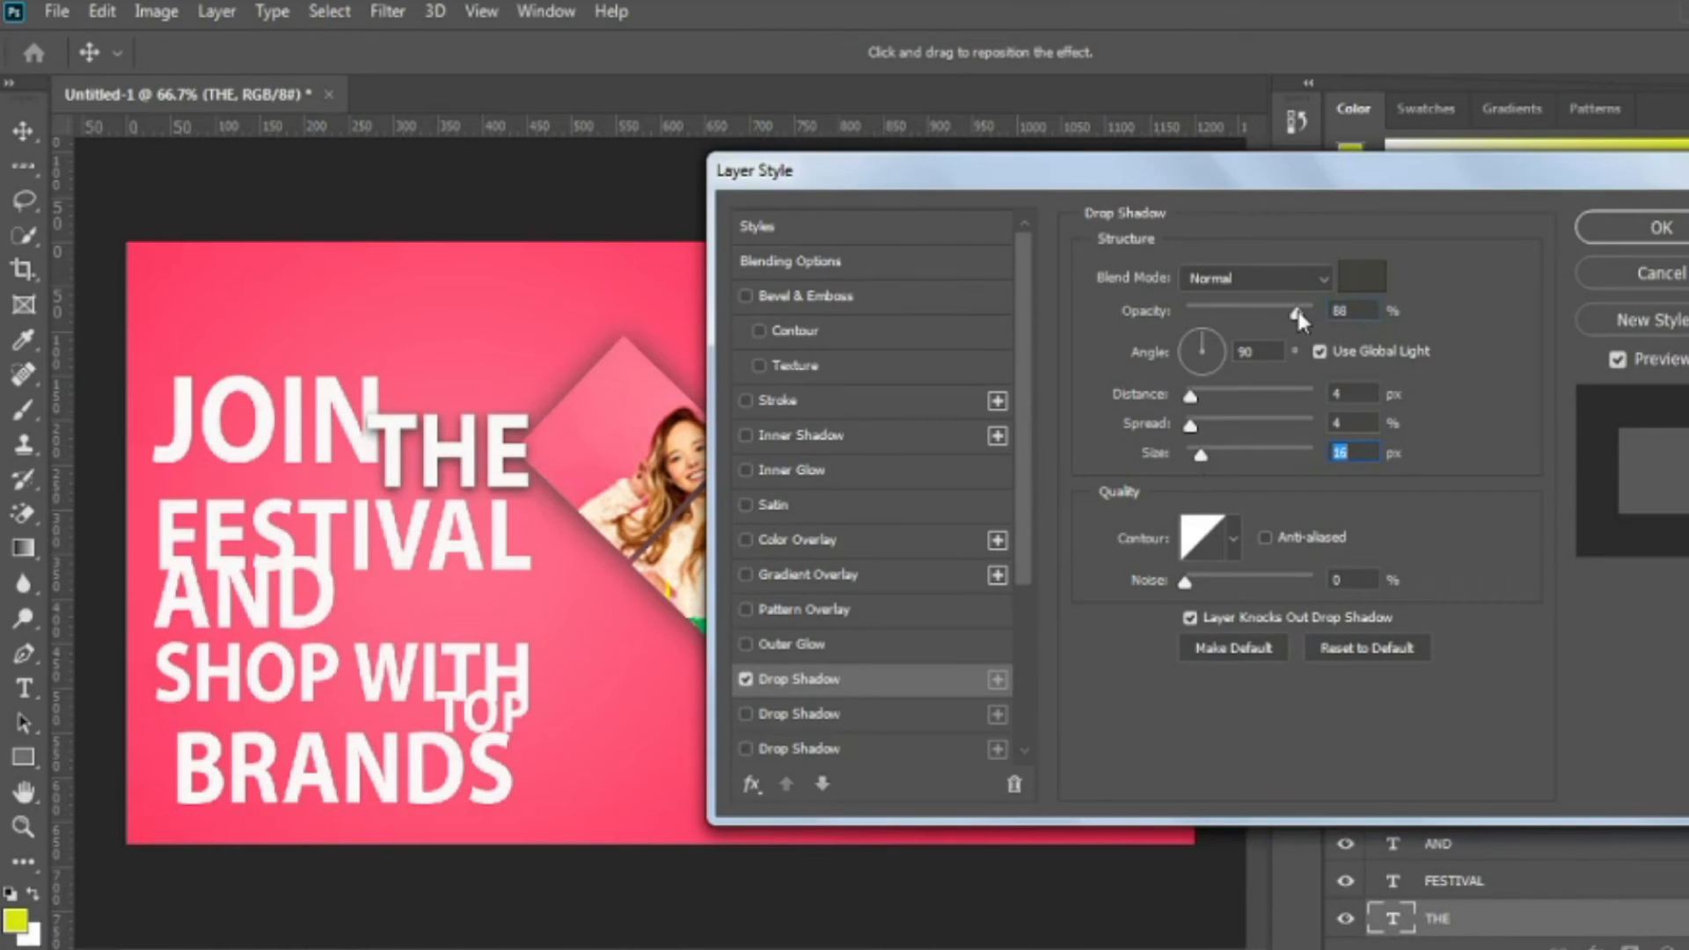
pyautogui.click(1358, 278)
pyautogui.click(1119, 555)
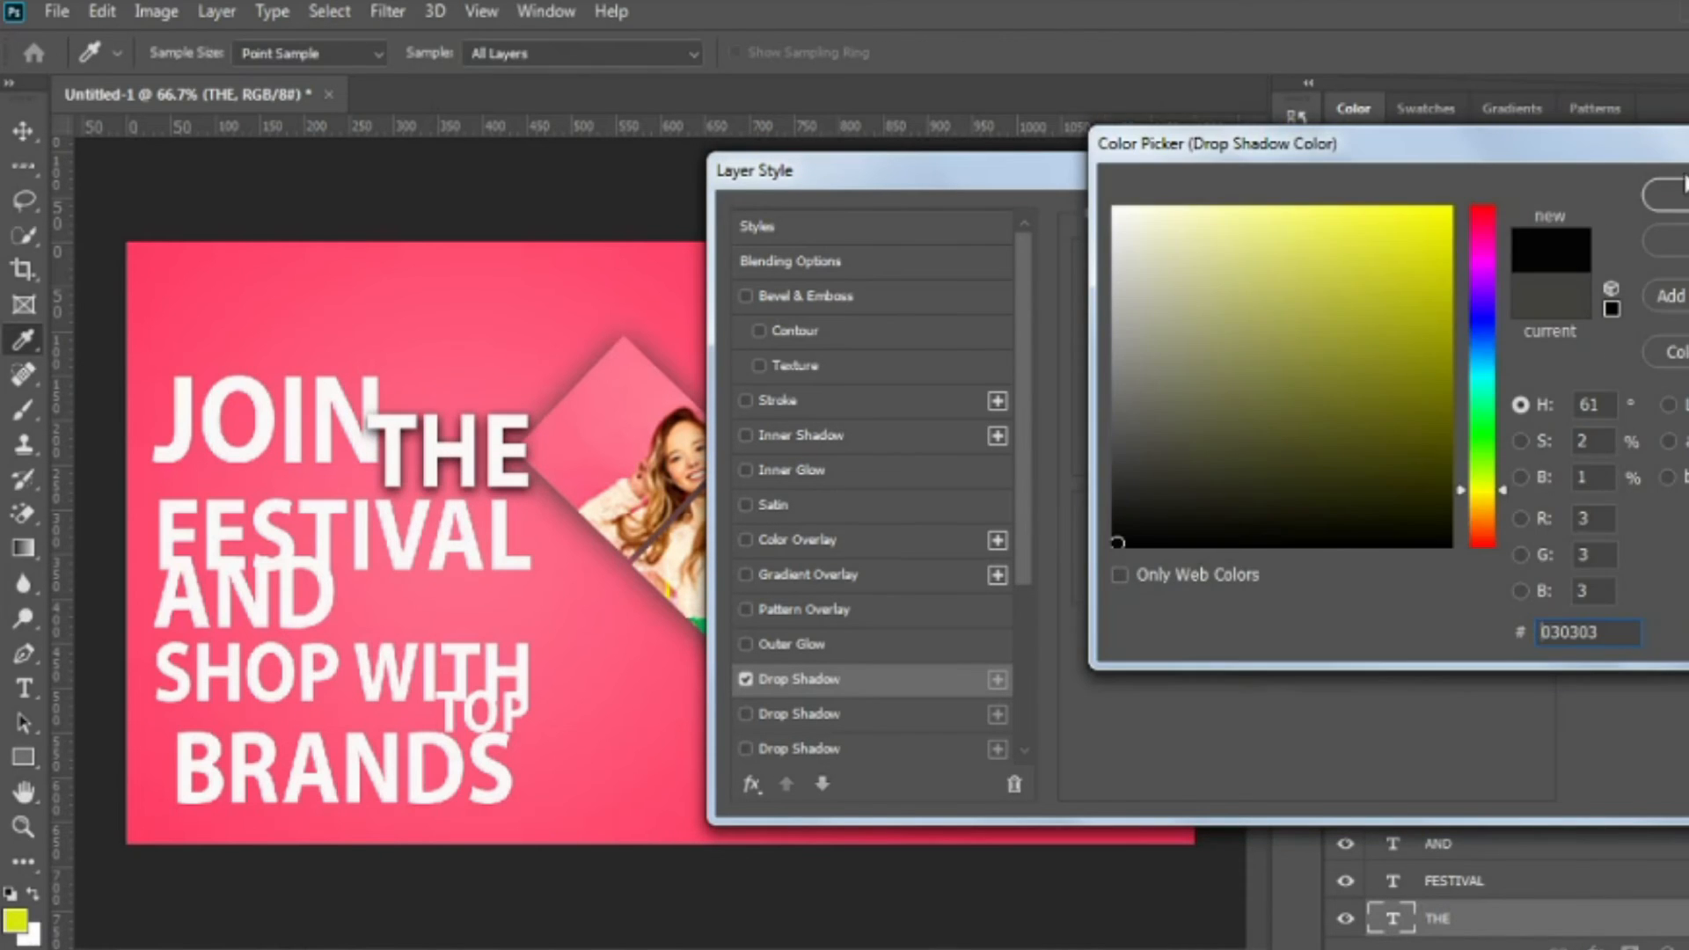
pyautogui.press('Return')
pyautogui.click(1201, 456)
pyautogui.moveTo(1194, 426)
pyautogui.mouseDown()
pyautogui.moveTo(1203, 459)
pyautogui.moveTo(1196, 407)
pyautogui.moveTo(1193, 452)
pyautogui.mouseUp()
pyautogui.click(1658, 227)
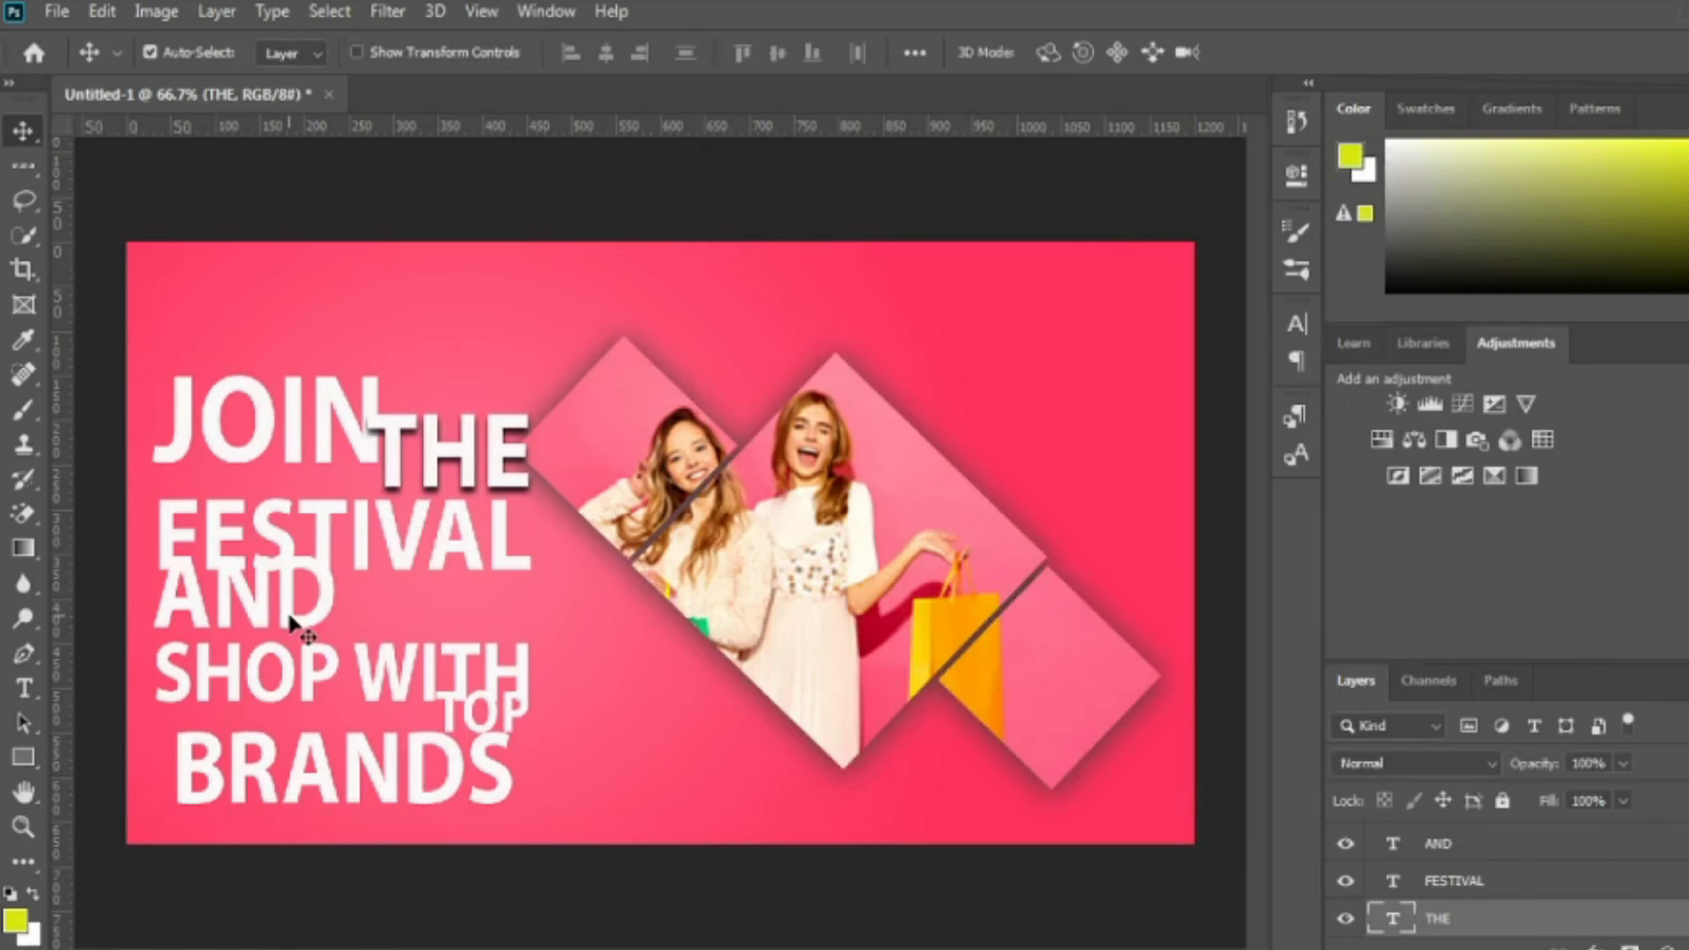
# - Apply the same black drop shadow to the AND and TOP text layers
pyautogui.click(290, 617)
pyautogui.click(1592, 944)
pyautogui.click(1609, 926)
pyautogui.click(1658, 227)
pyautogui.click(518, 721)
pyautogui.click(1592, 944)
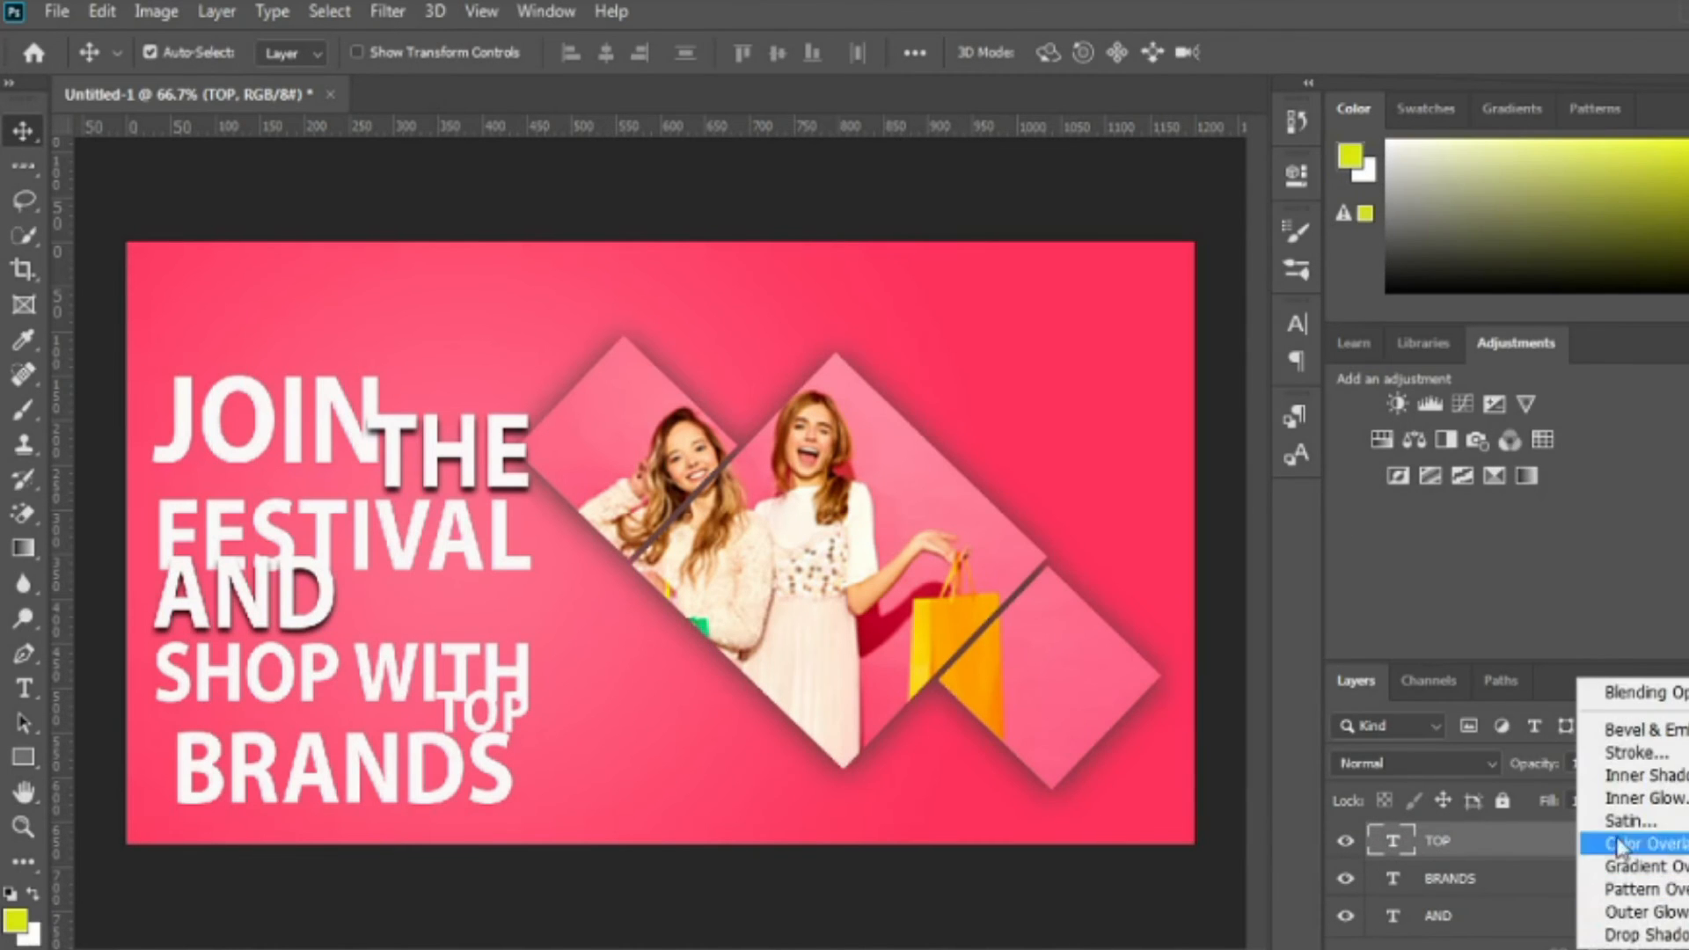
pyautogui.click(1610, 927)
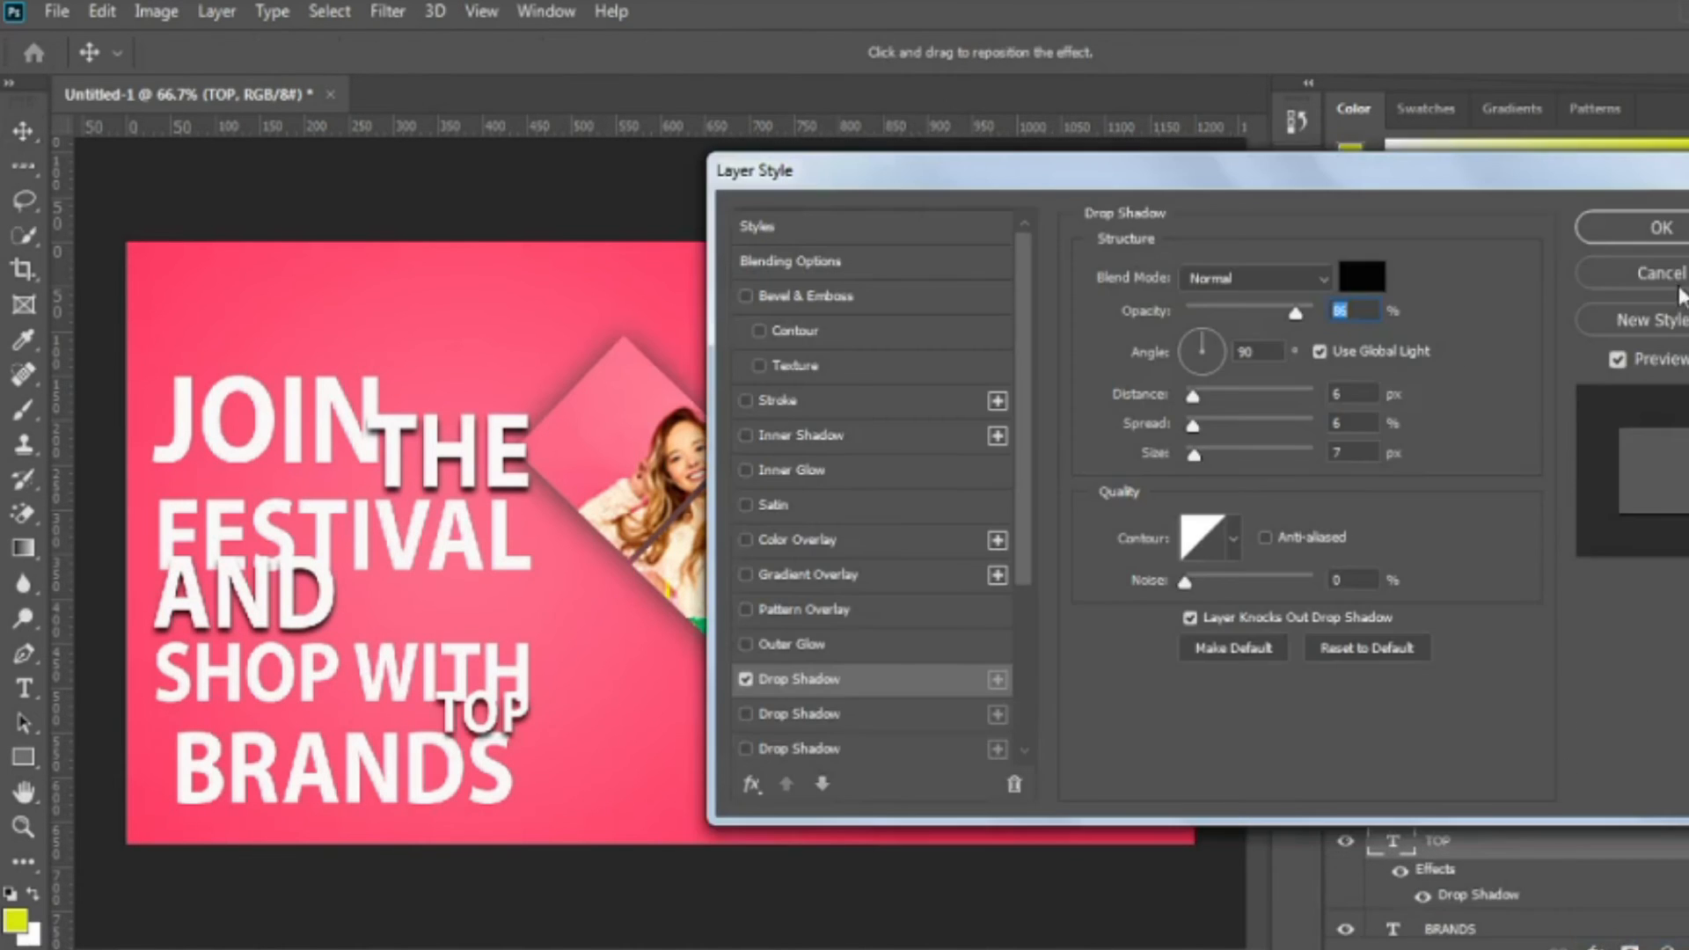
pyautogui.click(1658, 227)
# - Recolour the THE text orange (#ff9c01) by sampling the shopping bag in the photo
pyautogui.click(433, 475)
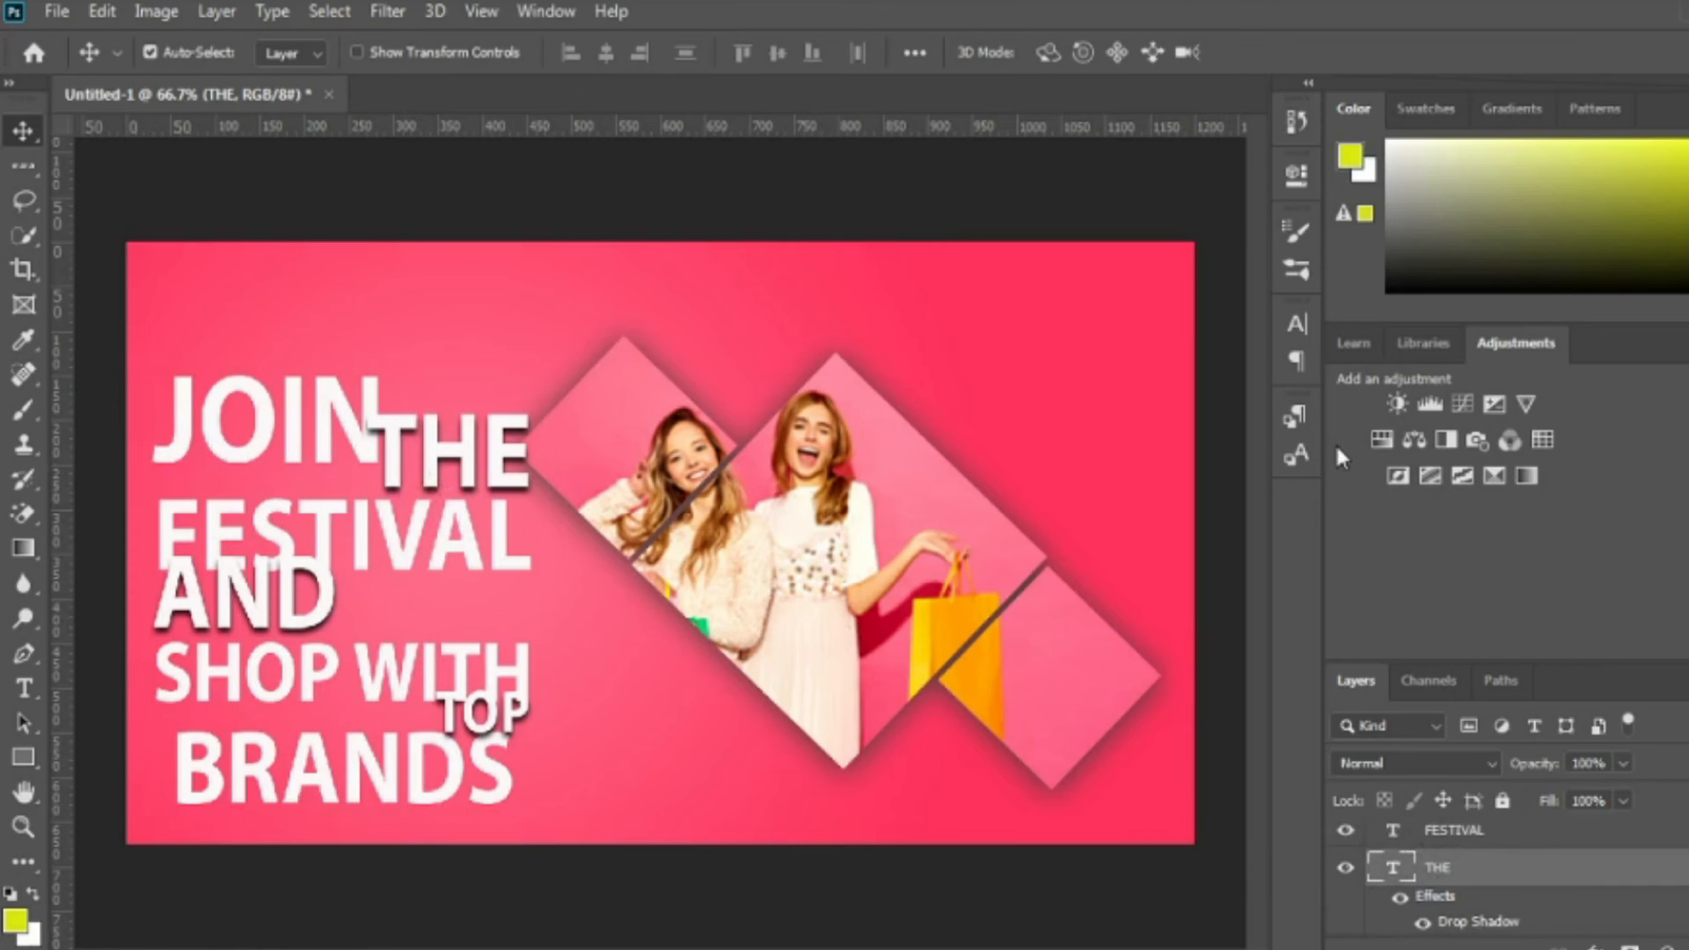
pyautogui.click(1294, 326)
pyautogui.click(1225, 476)
pyautogui.click(957, 618)
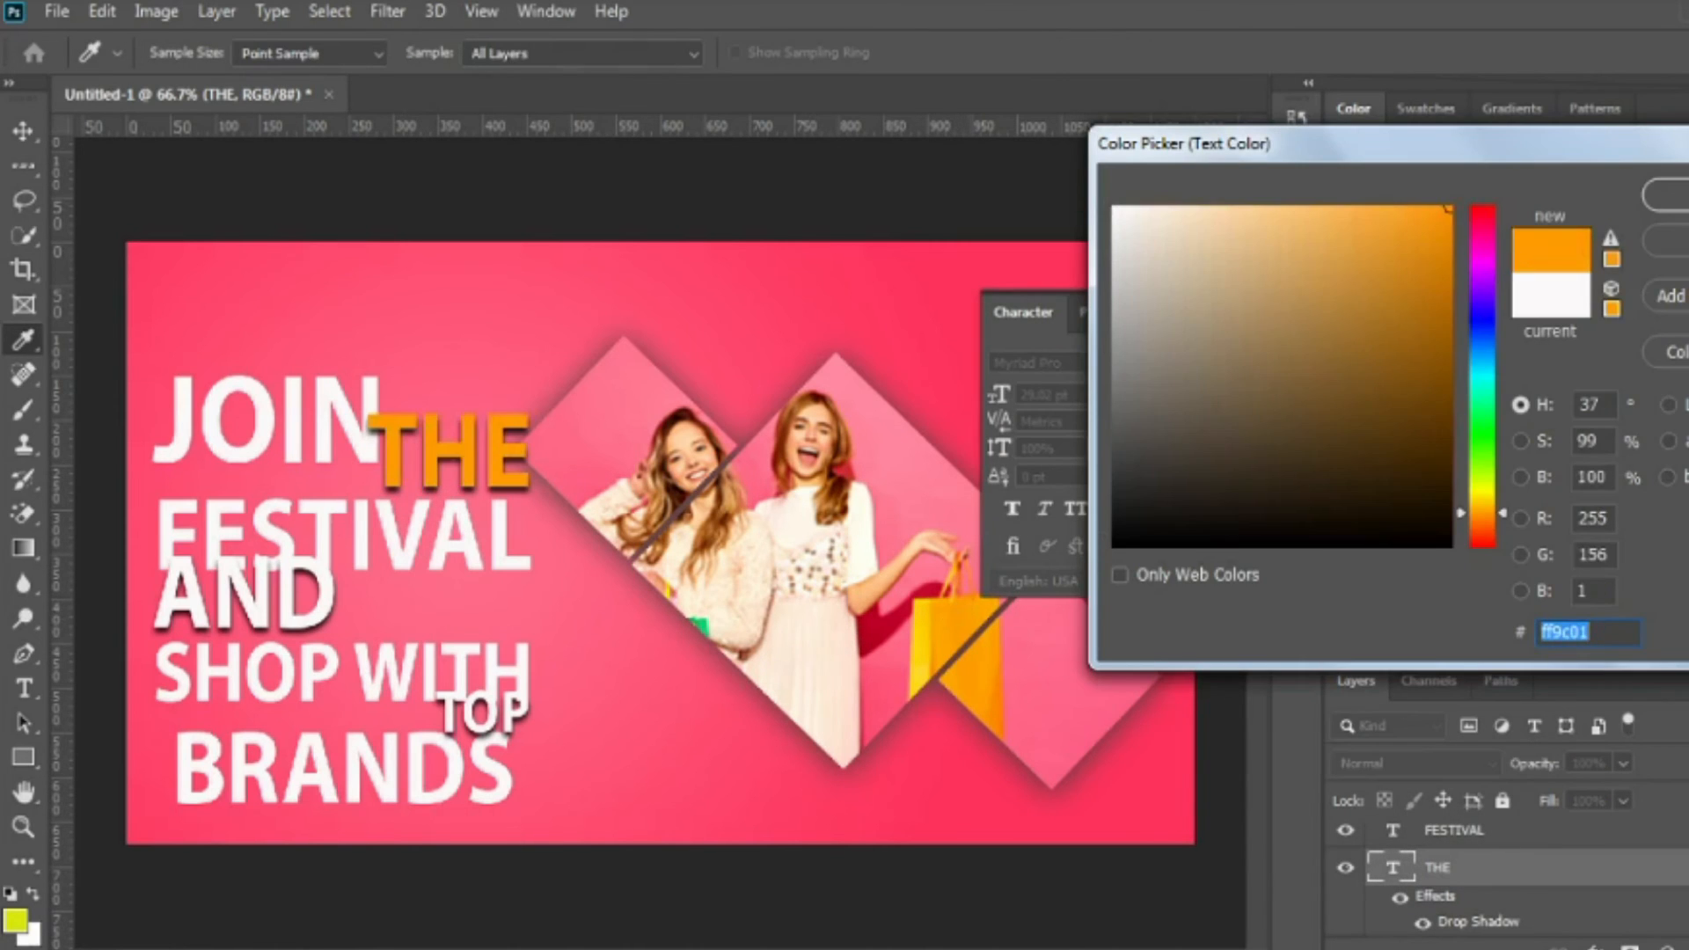
pyautogui.click(1627, 189)
# - Recolour the AND and TOP texts orange by sampling the shopping bag, using #ffa101 for AND
pyautogui.click(320, 582)
pyautogui.click(1225, 476)
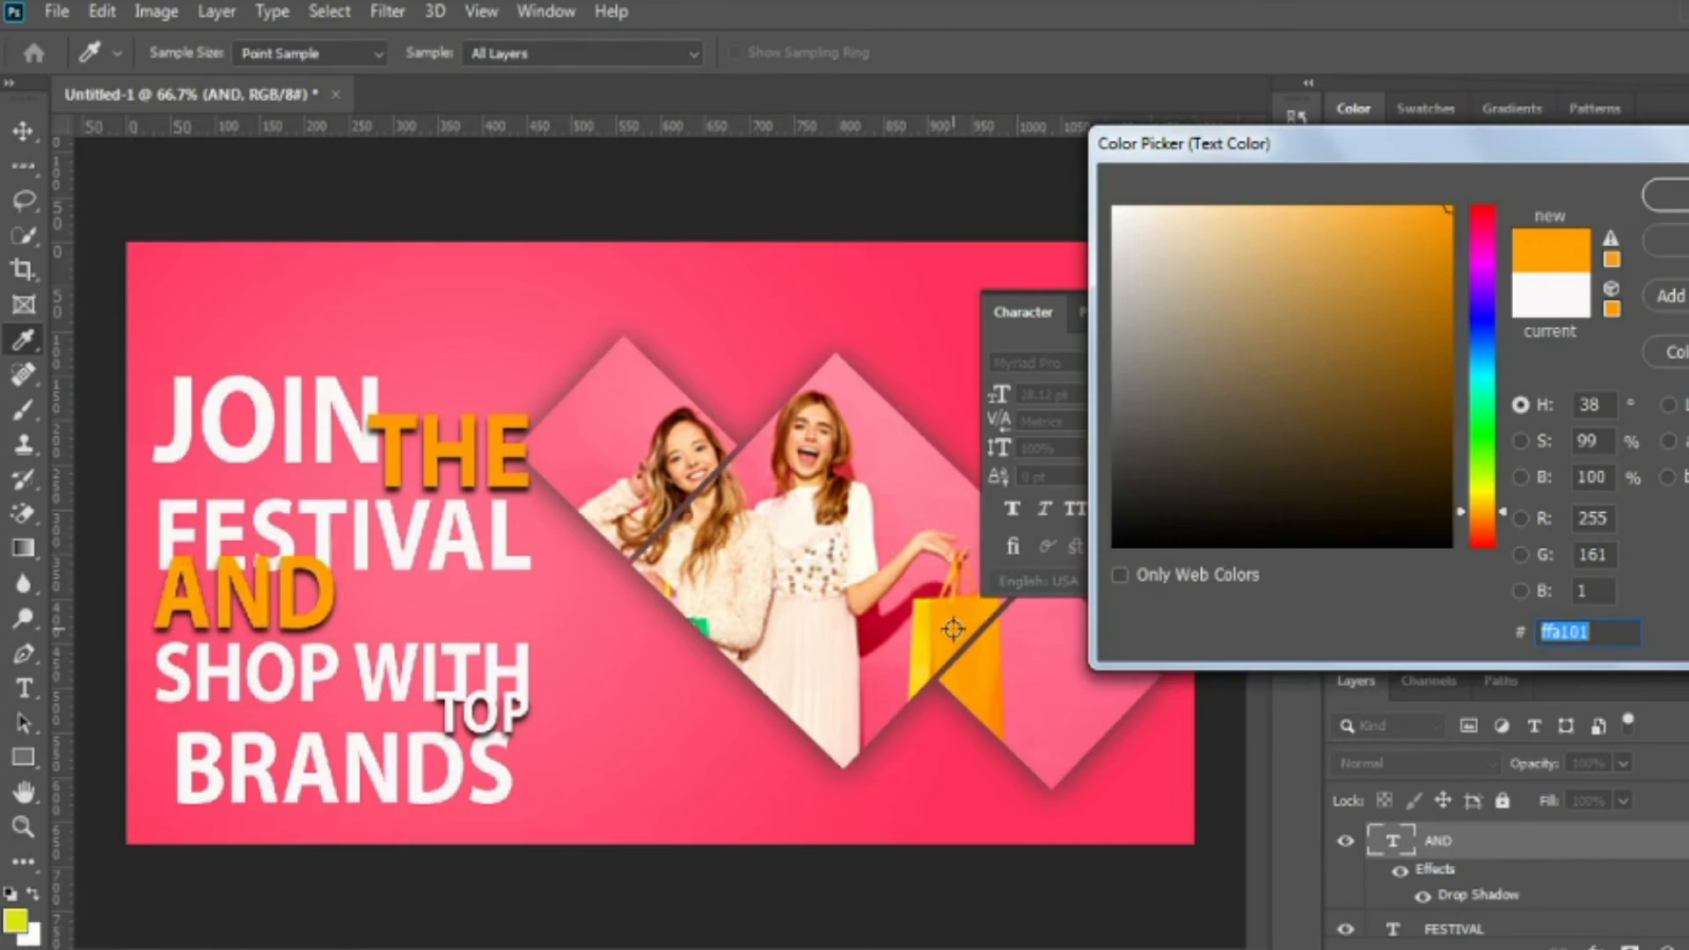
pyautogui.click(1680, 202)
pyautogui.click(483, 732)
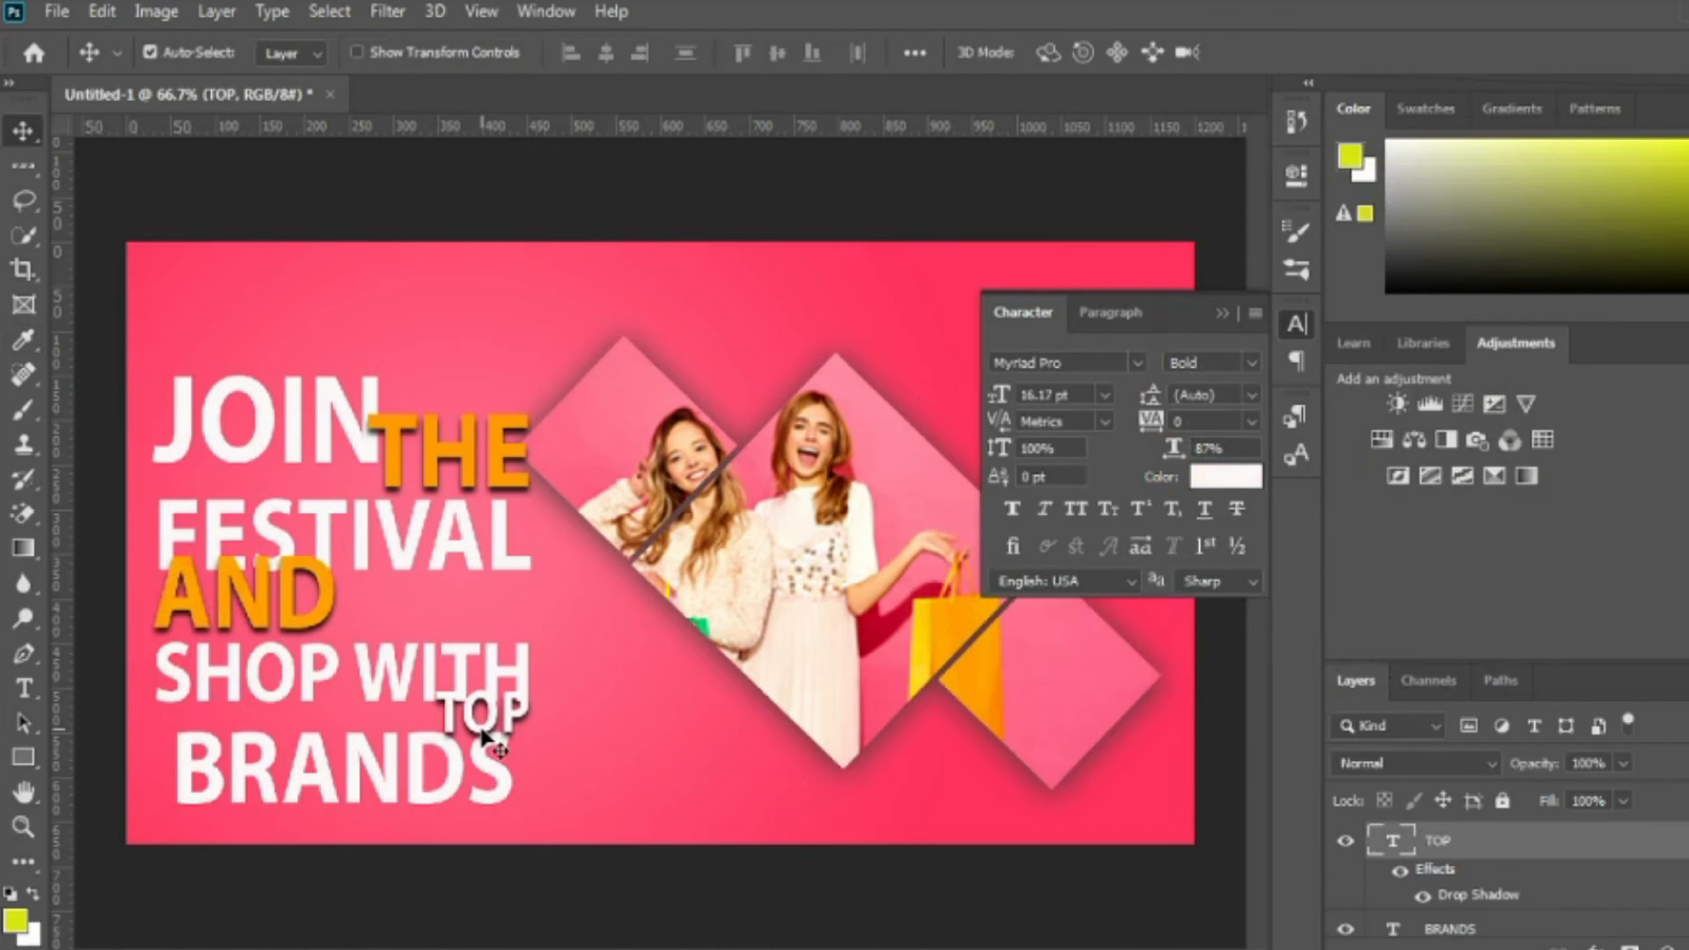
pyautogui.click(1226, 476)
pyautogui.click(952, 636)
pyautogui.press('Return')
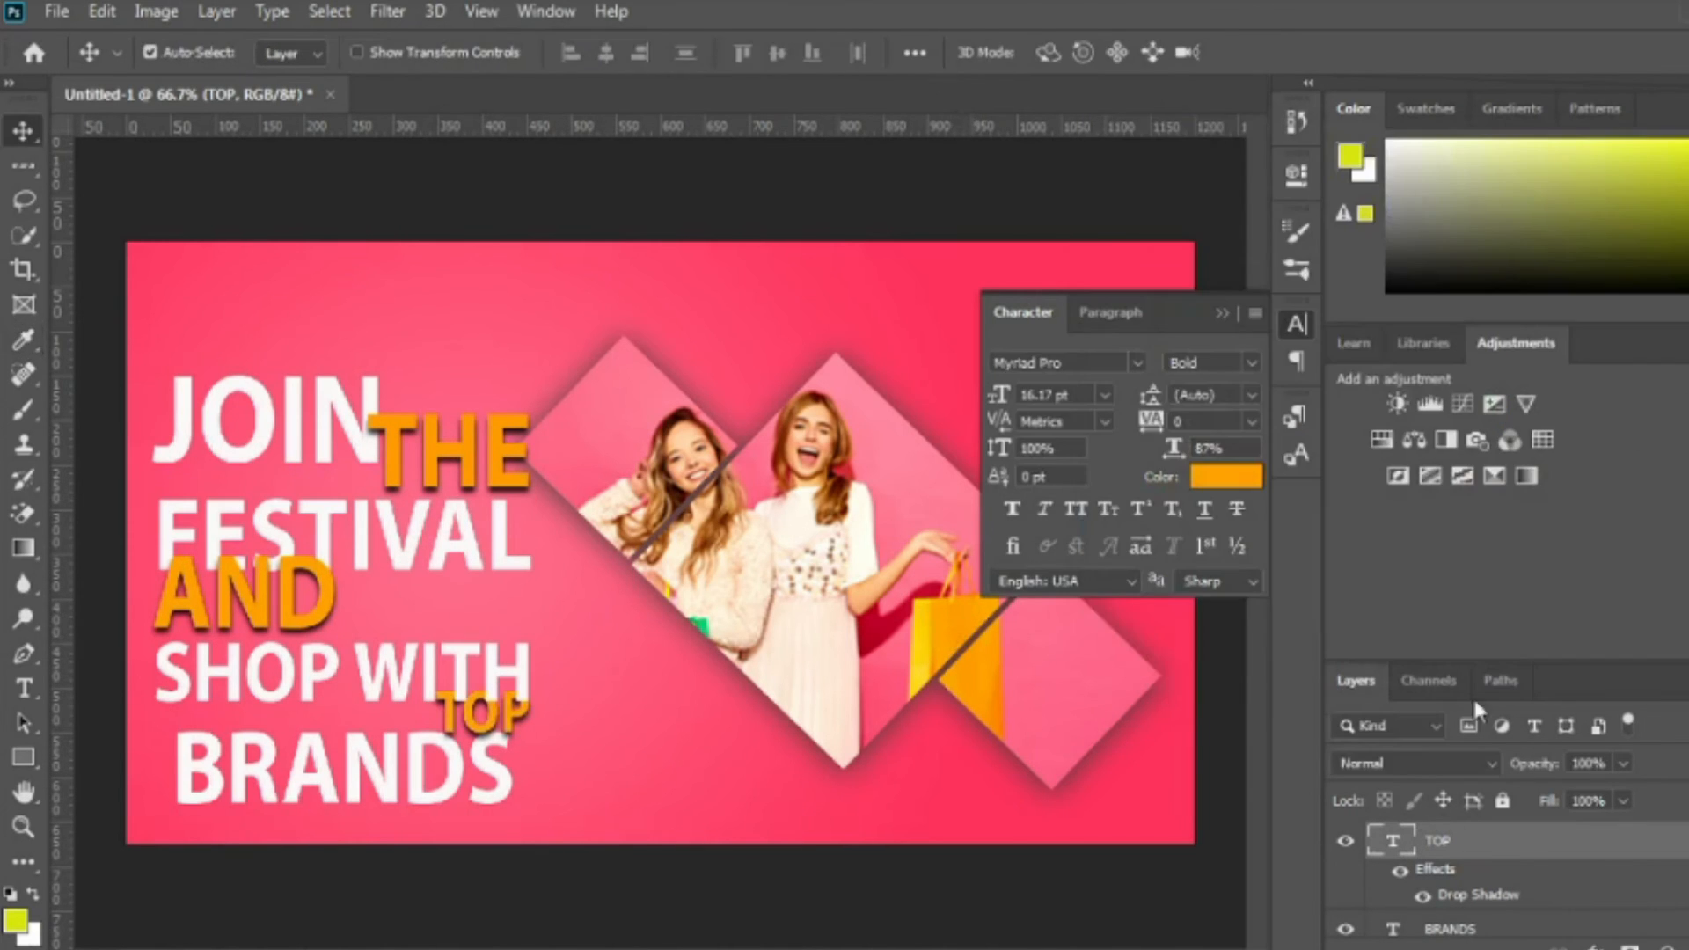
# - Select the TOP, SHOP WITH, BRANDS, FESTIVAL, THE and JOIN text layers together
pyautogui.moveTo(1463, 846)
pyautogui.mouseDown()
pyautogui.moveTo(1462, 820)
pyautogui.moveTo(1467, 841)
pyautogui.mouseUp()
pyautogui.keyDown('ctrl'); pyautogui.click(1680, 927); pyautogui.keyUp('ctrl')
pyautogui.scroll(-3, 1675, 920)
pyautogui.keyDown('ctrl'); pyautogui.click(1638, 874); pyautogui.keyUp('ctrl')
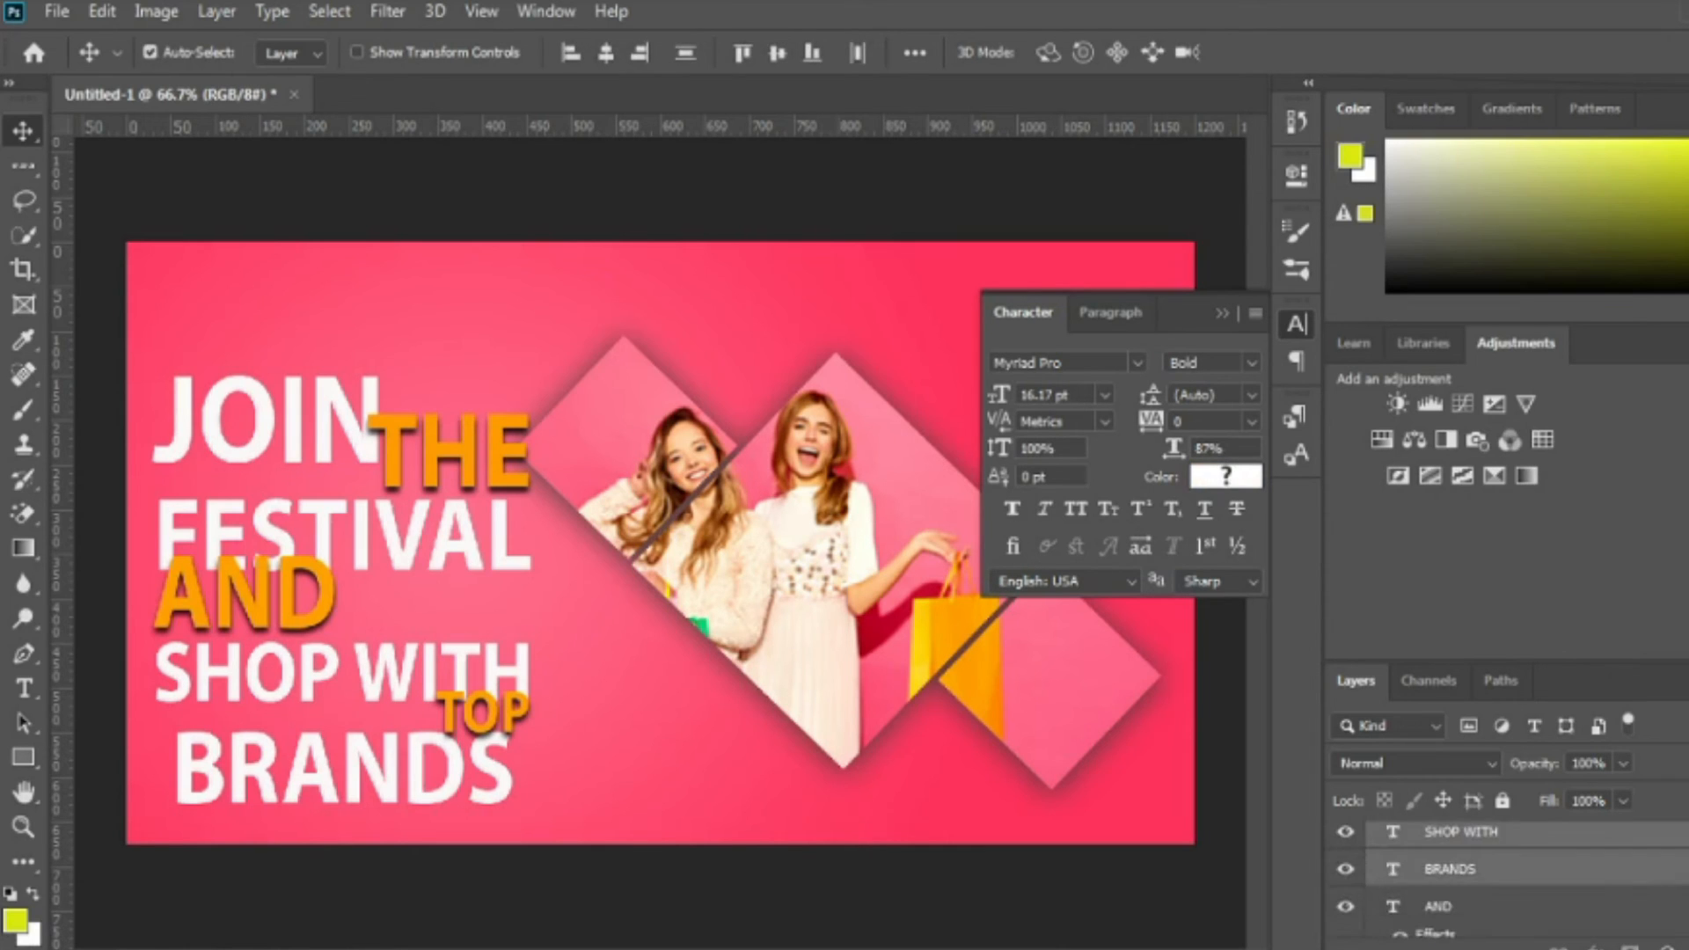
pyautogui.scroll(3, 1628, 871)
pyautogui.keyDown('ctrl'); pyautogui.click(1617, 869); pyautogui.keyUp('ctrl')
pyautogui.keyDown('ctrl'); pyautogui.click(1599, 907); pyautogui.keyUp('ctrl')
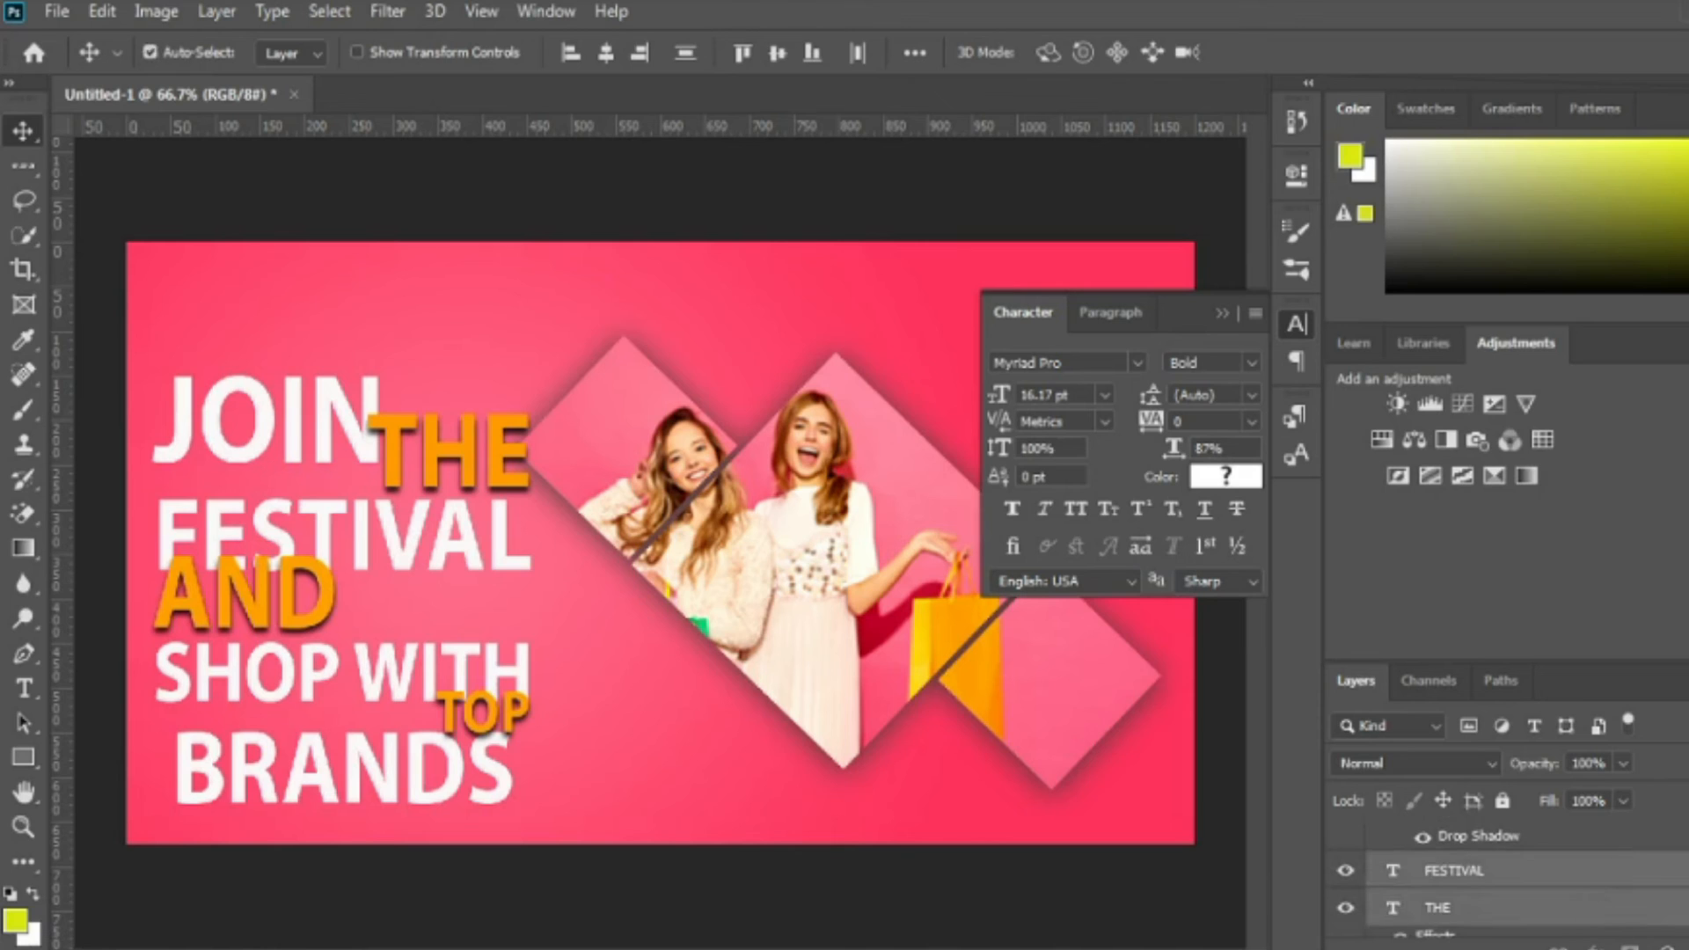
pyautogui.scroll(-3, 1556, 867)
pyautogui.keyDown('ctrl'); pyautogui.click(1557, 867); pyautogui.keyUp('ctrl')
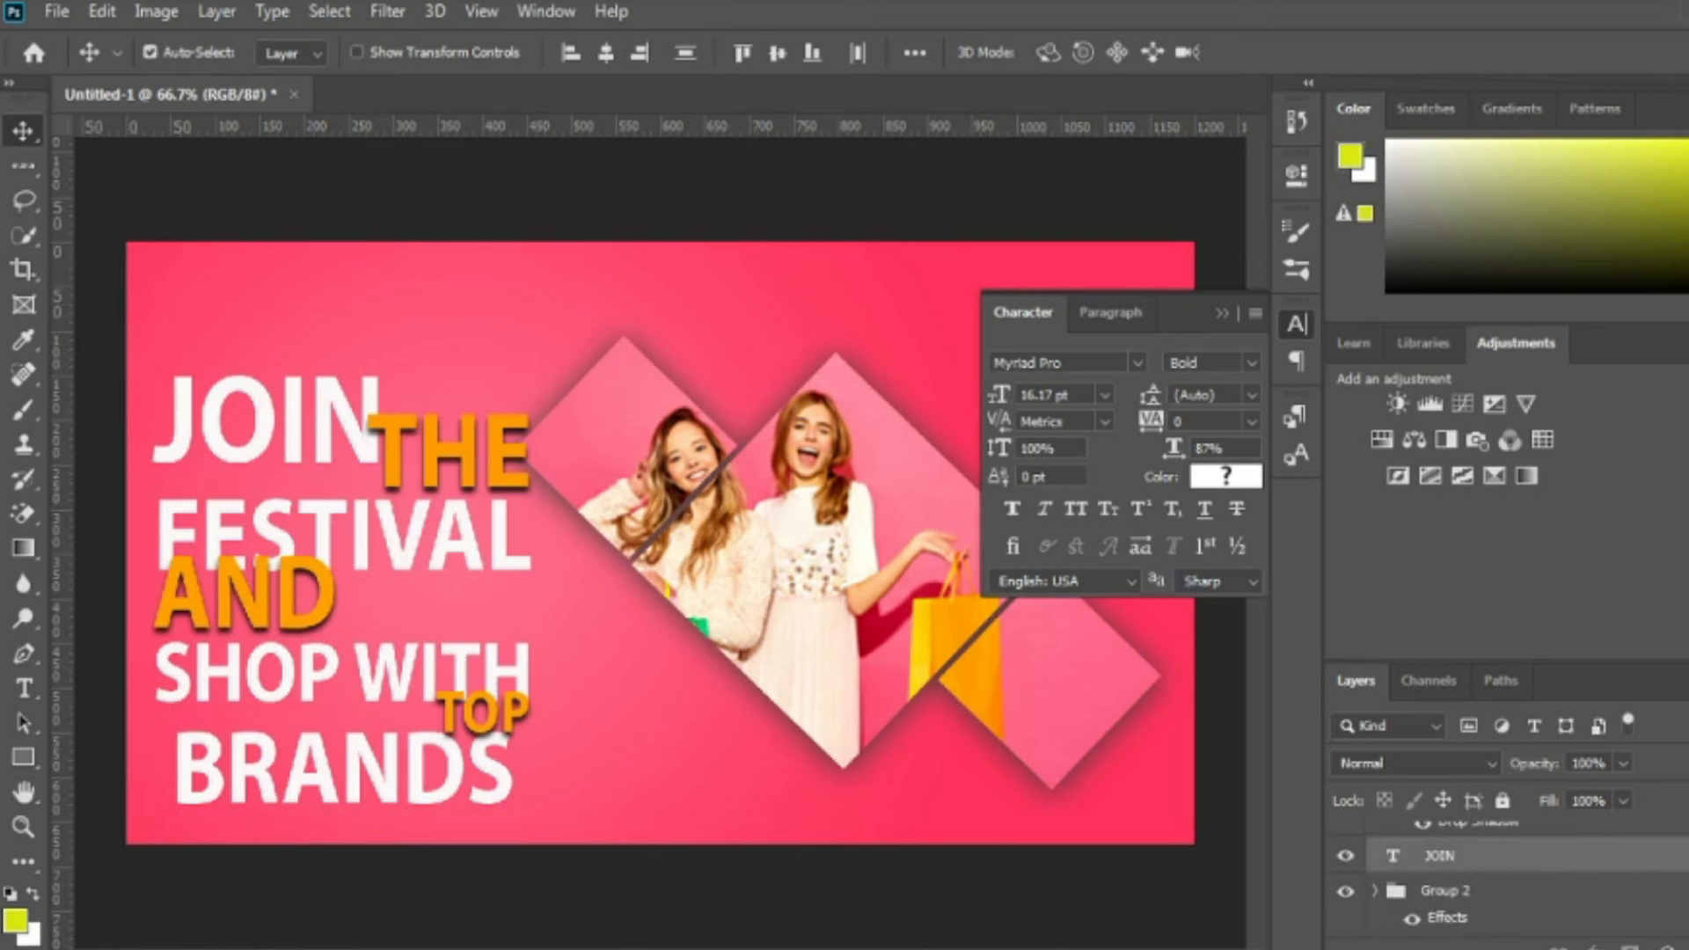
pyautogui.scroll(-2, 1495, 870)
pyautogui.hotkey('ctrl', 't')
pyautogui.moveTo(530, 805); pyautogui.dragTo(444, 695)
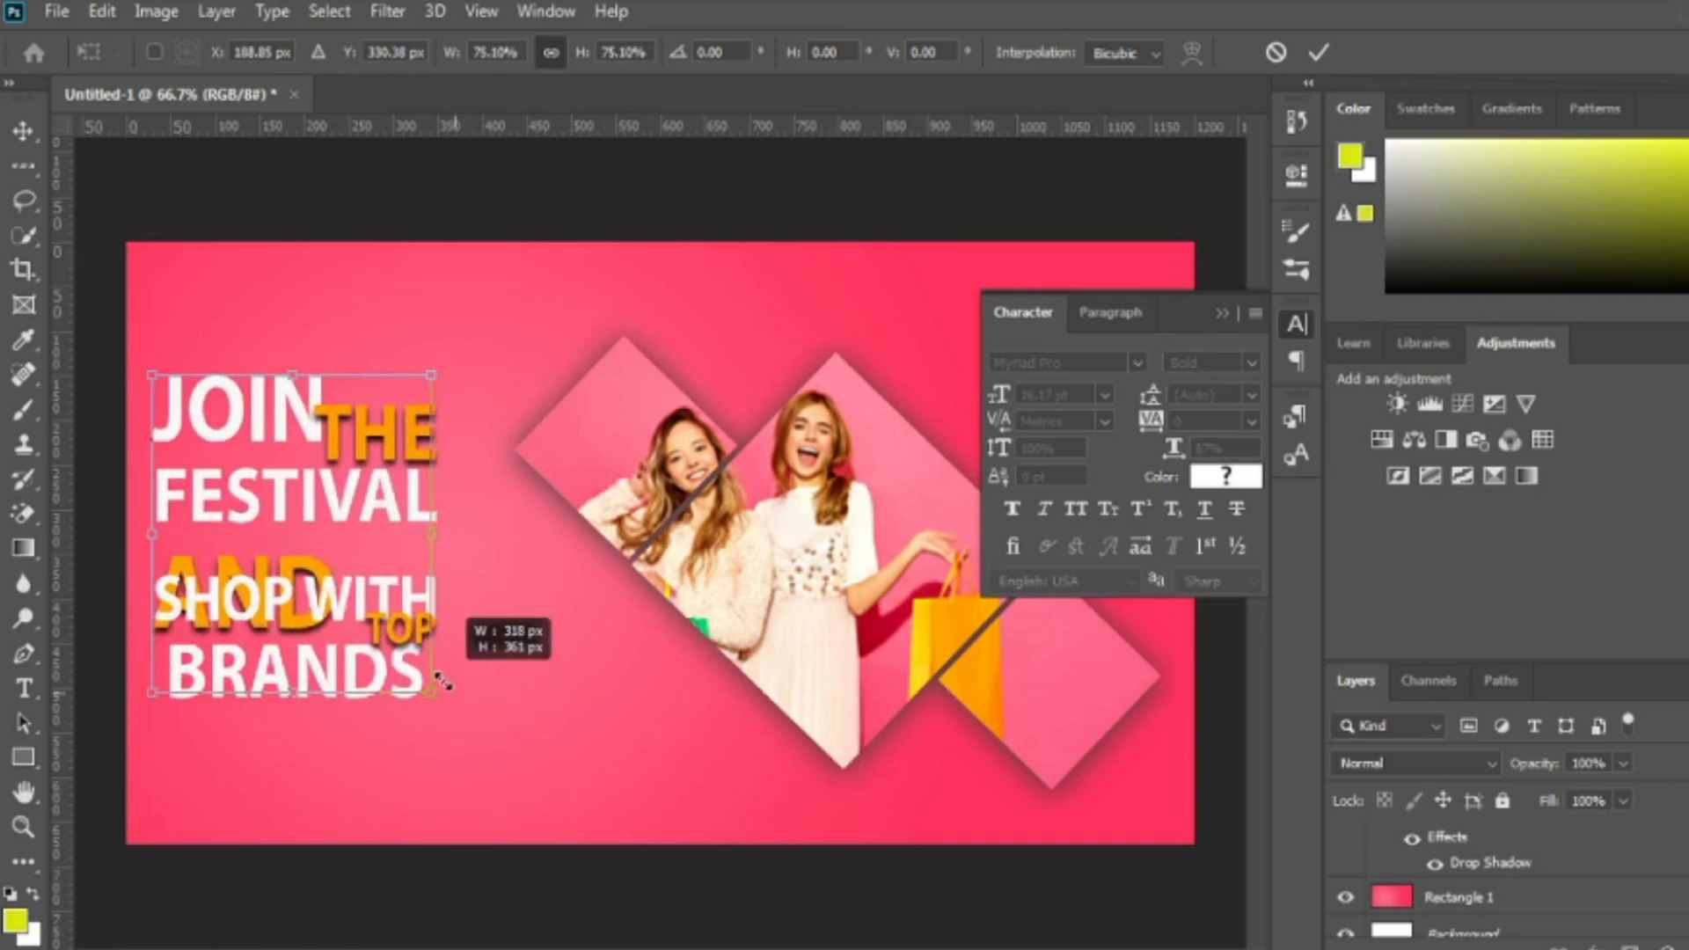
pyautogui.hotkey('ctrl', 'z')
pyautogui.scroll(5, 1495, 871)
pyautogui.scroll(1, 1462, 869)
pyautogui.press('Return')
# - Include AND in the selection, scale the whole headline to about 76% and align its top edge with the upper diamond's tip
pyautogui.keyDown('ctrl'); pyautogui.click(1463, 873); pyautogui.keyUp('ctrl')
pyautogui.scroll(1, 1462, 873)
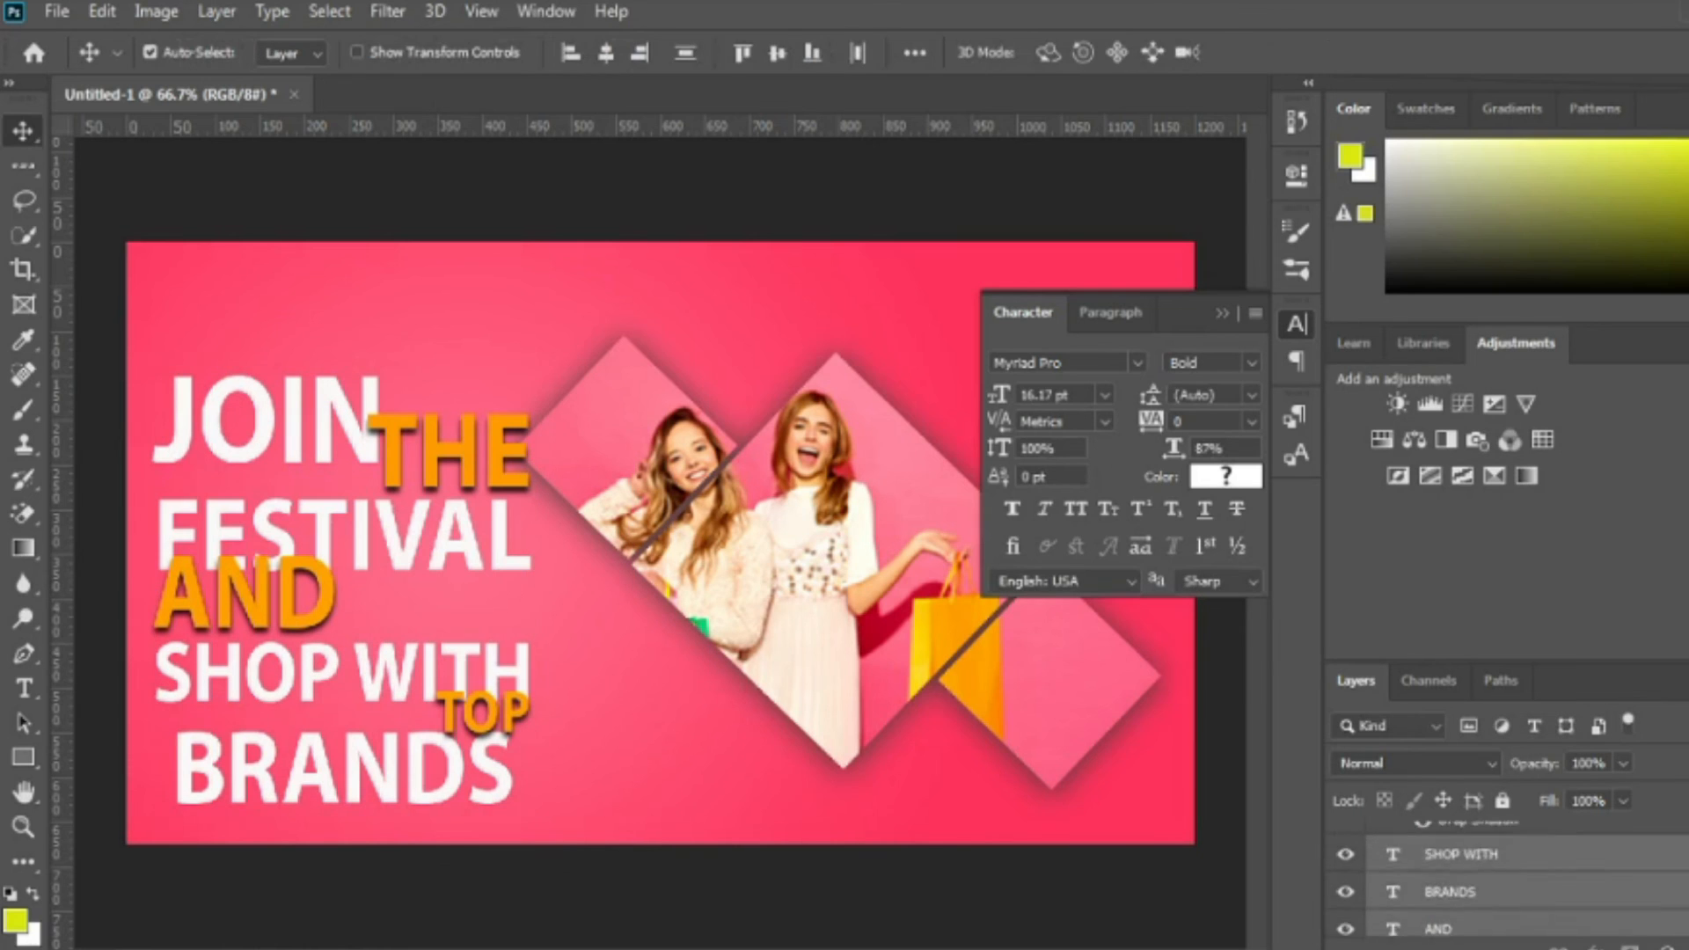
pyautogui.scroll(1, 1496, 871)
pyautogui.hotkey('ctrl', 't')
pyautogui.moveTo(533, 806); pyautogui.dragTo(441, 701)
pyautogui.moveTo(345, 591); pyautogui.dragTo(377, 530)
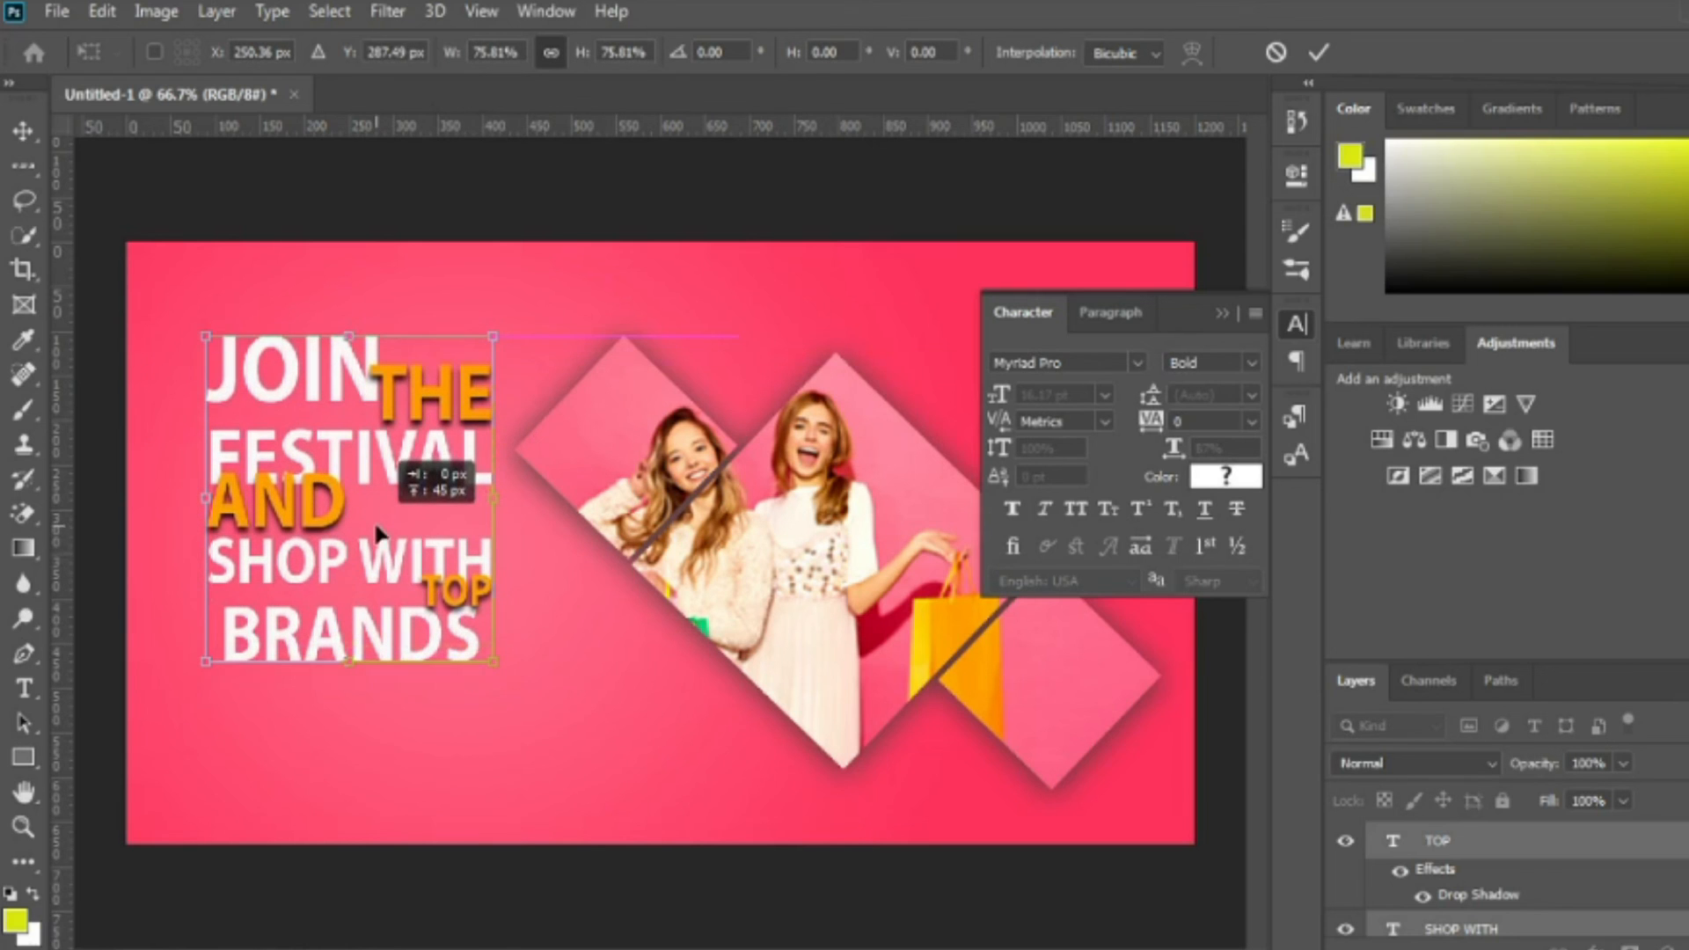
pyautogui.click(1222, 312)
pyautogui.click(1318, 52)
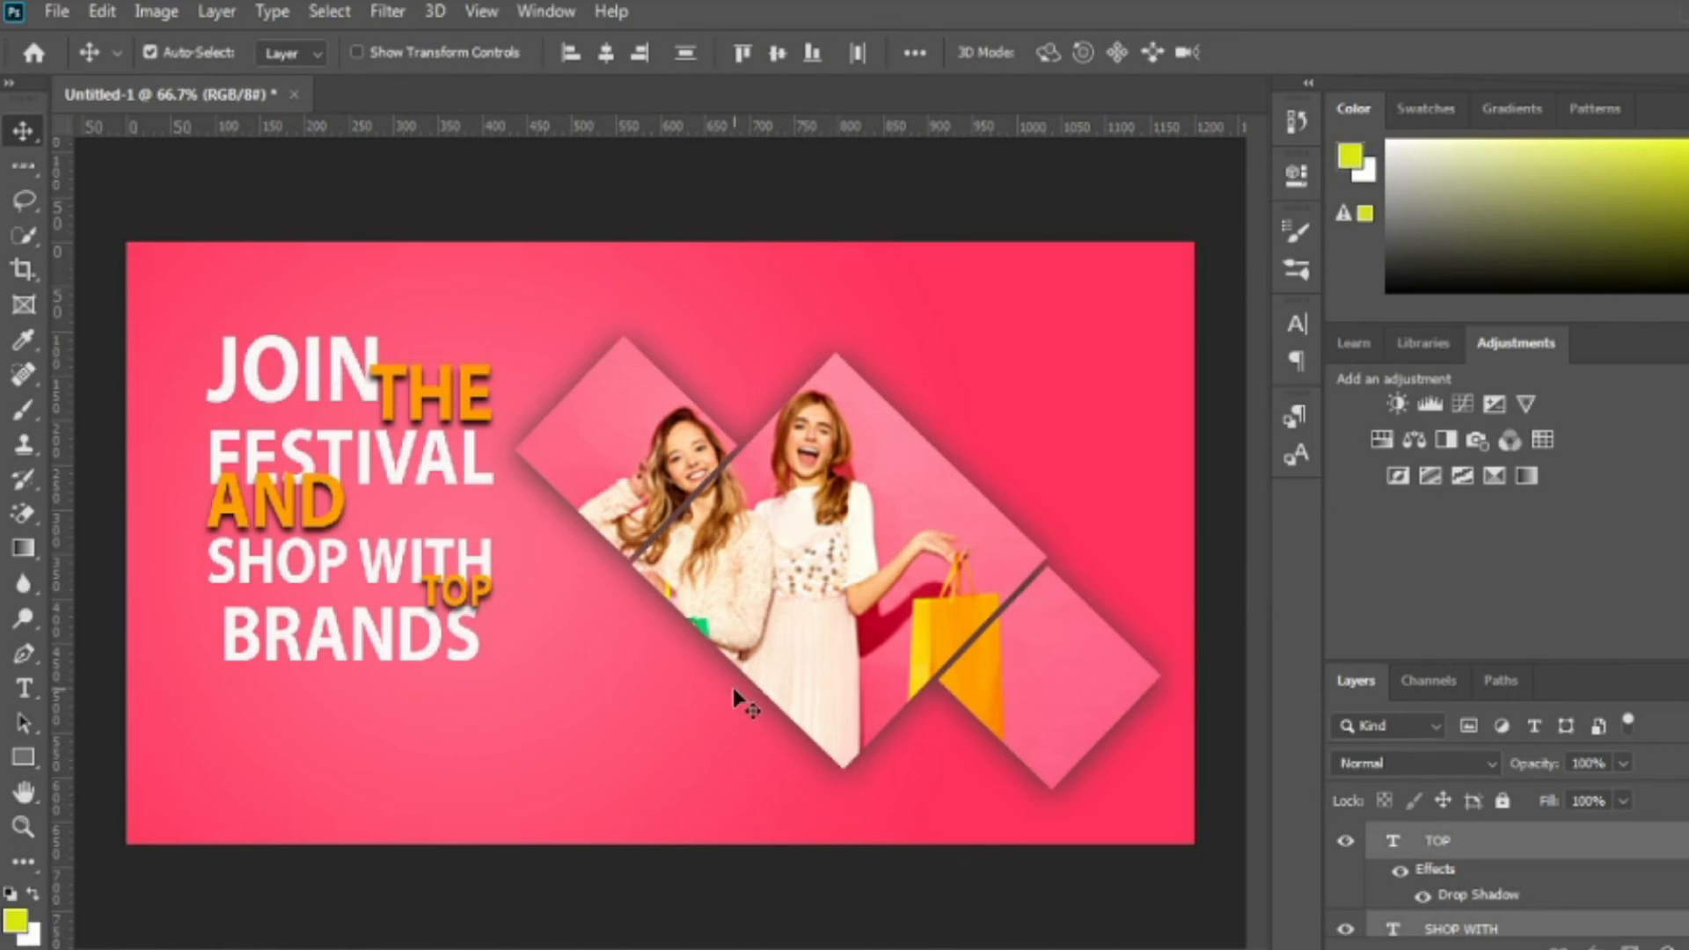
# - Open the leaf background image 4057631 from the fashion festival banner folder
pyautogui.click(63, 17)
pyautogui.click(82, 56)
pyautogui.scroll(-5, 796, 493)
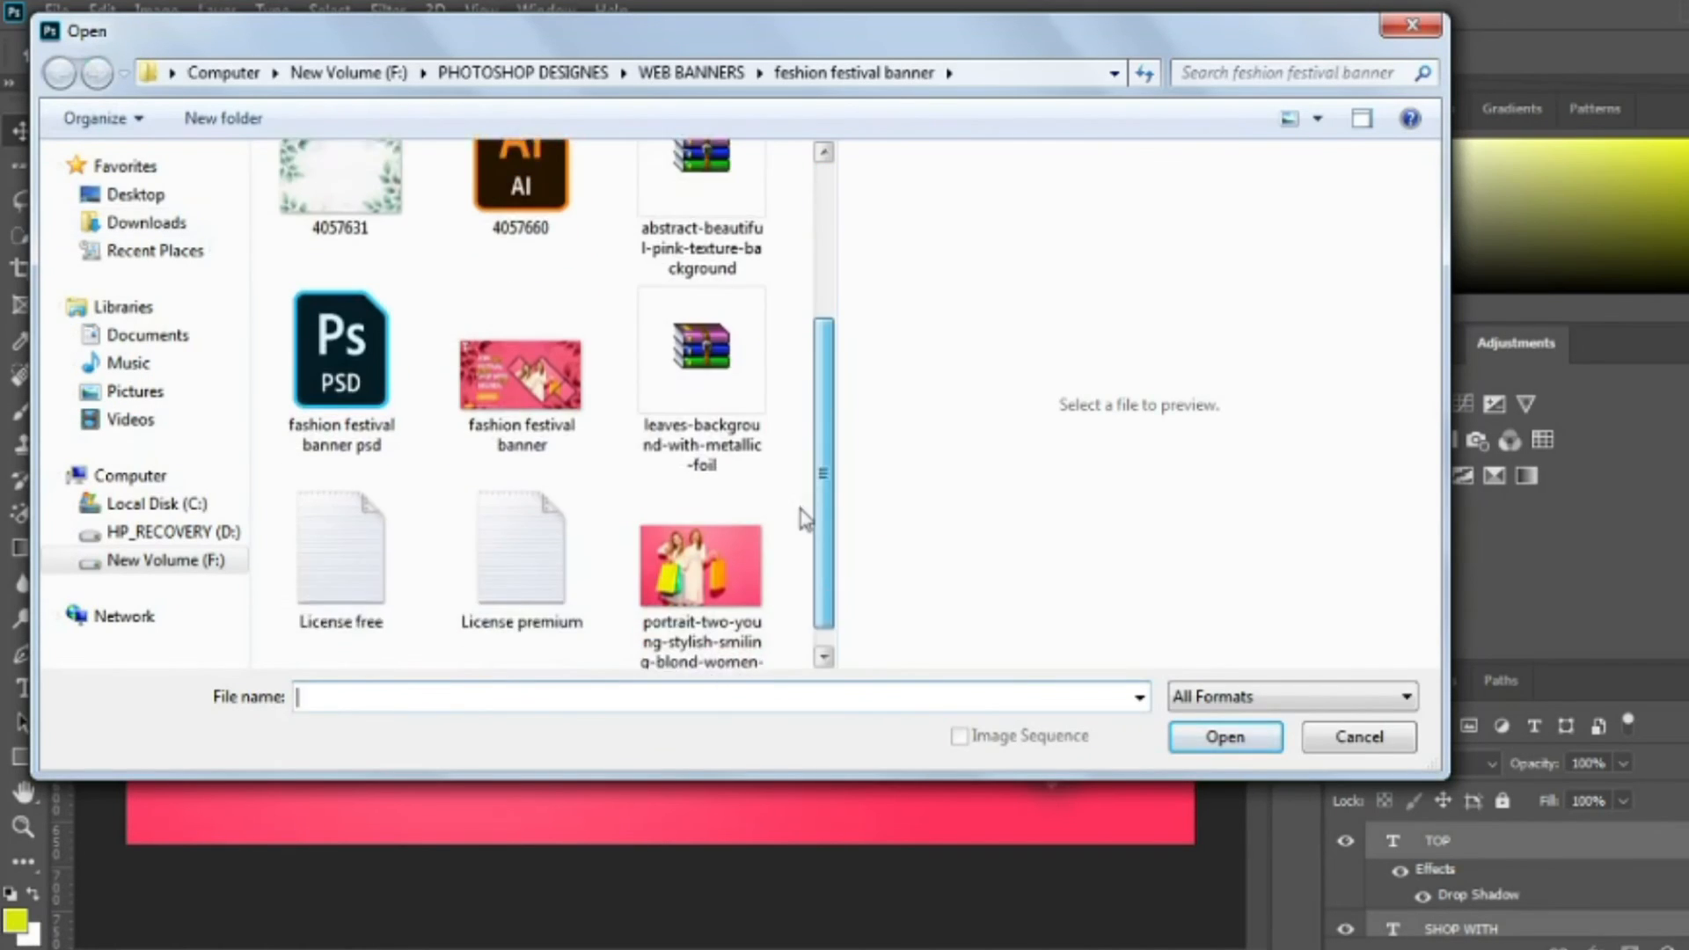
pyautogui.click(340, 172)
pyautogui.click(1225, 736)
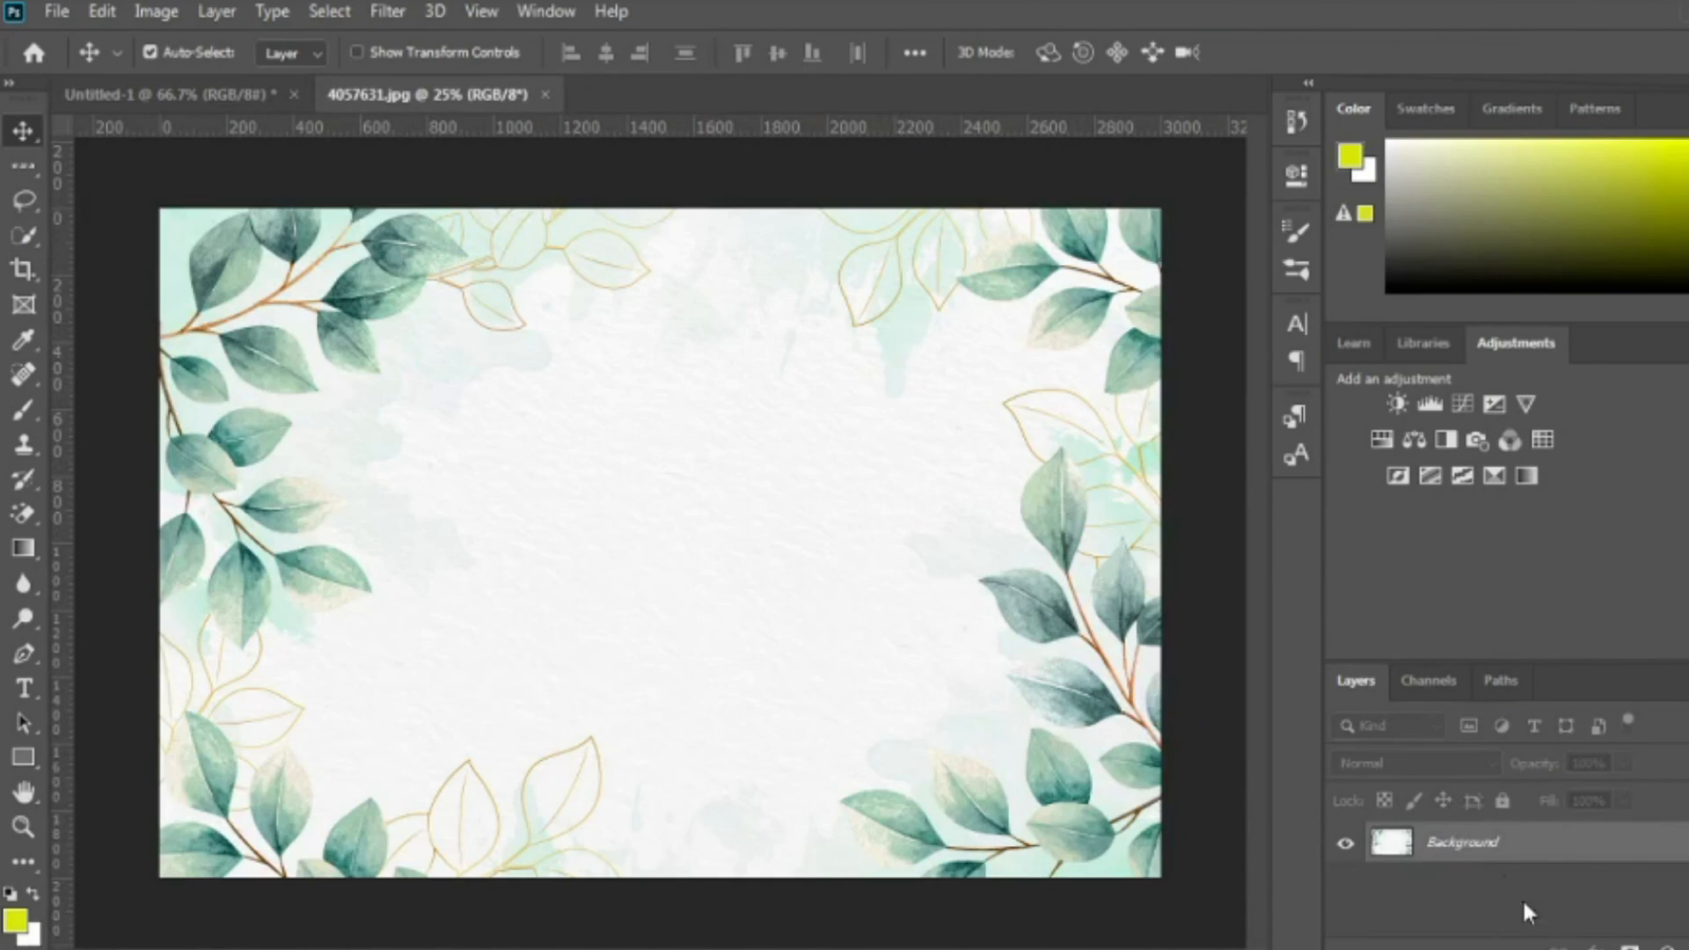
# - Copy the leaf image into the banner document as a new layer and return to the banner
pyautogui.moveTo(478, 95); pyautogui.dragTo(721, 283)
pyautogui.moveTo(984, 613); pyautogui.dragTo(452, 600)
pyautogui.moveTo(799, 277); pyautogui.dragTo(774, 111)
pyautogui.click(278, 104)
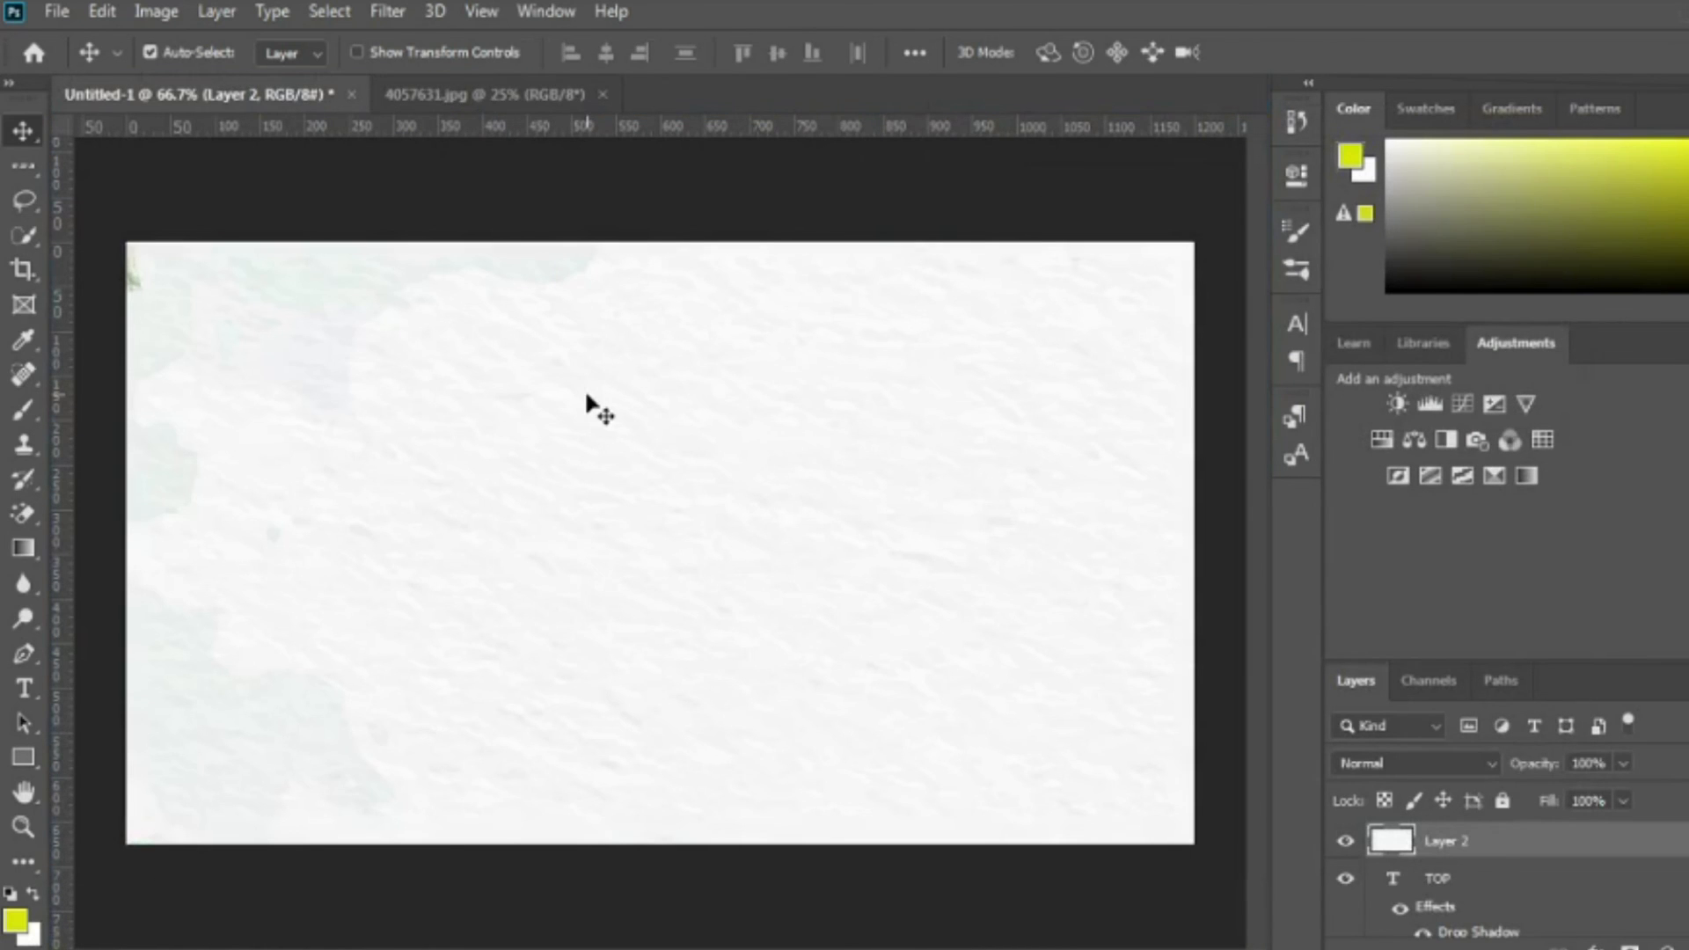
# - Scale the leaf layer to 40% and position it so that it covers the whole banner
pyautogui.hotkey('ctrl', 't')
pyautogui.moveTo(587, 59); pyautogui.dragTo(523, 60)
pyautogui.moveTo(841, 645); pyautogui.dragTo(403, 365)
pyautogui.moveTo(766, 671); pyautogui.dragTo(1020, 850)
pyautogui.moveTo(1026, 548); pyautogui.dragTo(1194, 548)
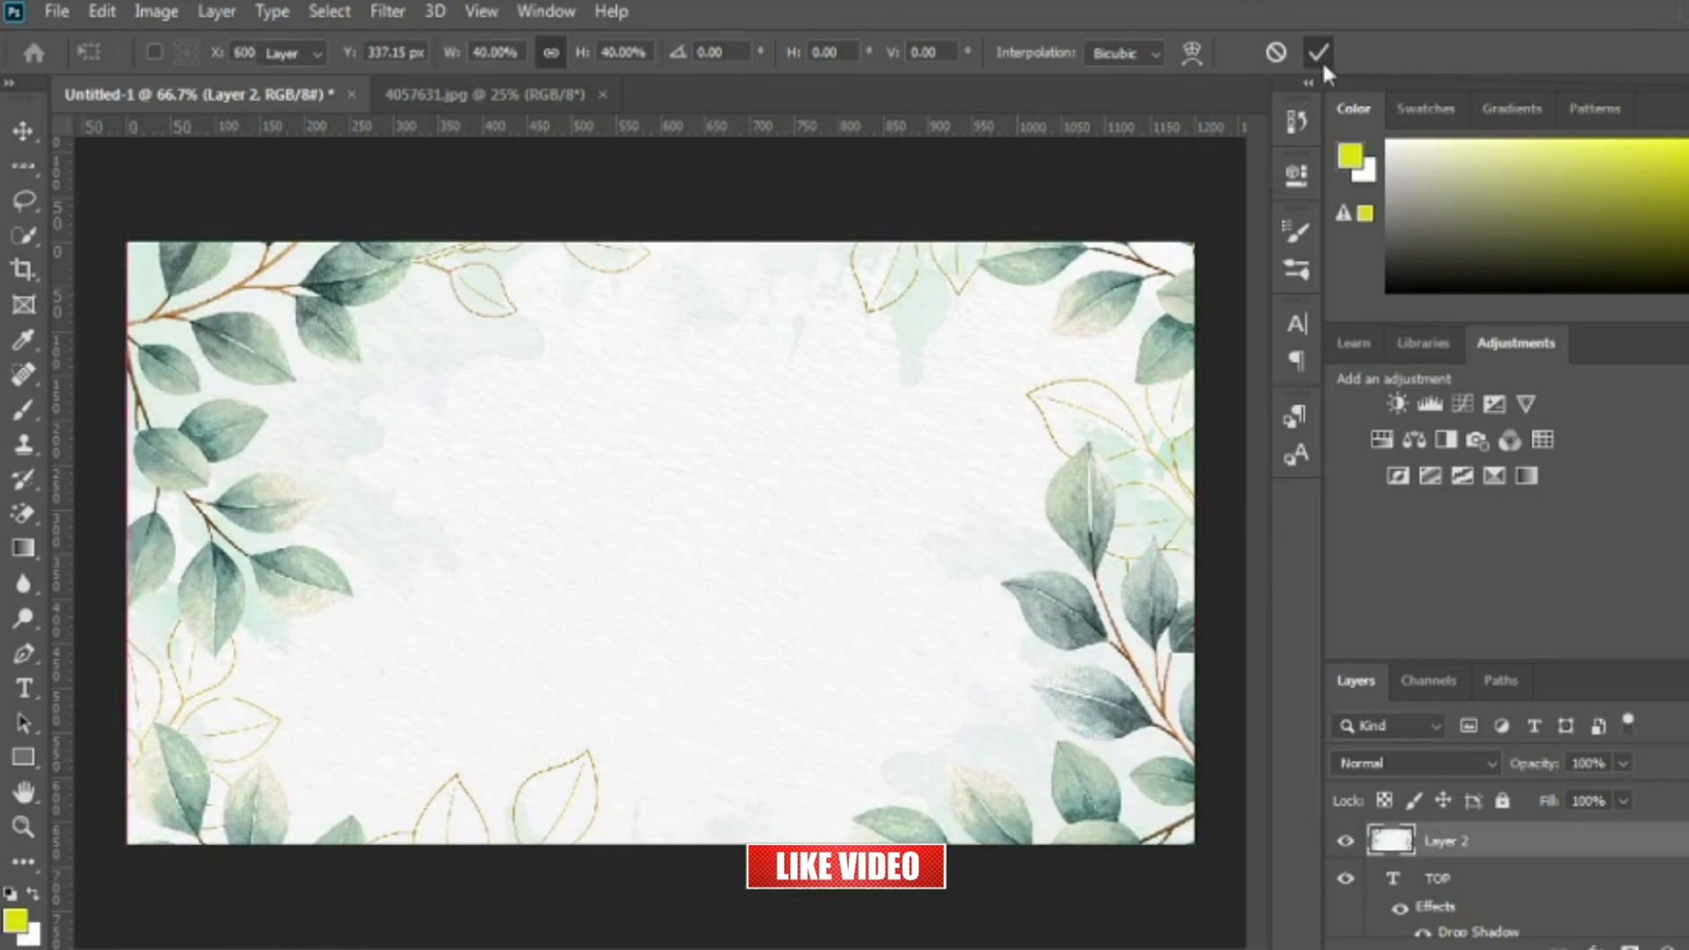
pyautogui.click(1319, 54)
# - Move the leaf layer directly above Rectangle 1 and set its blend mode to Linear Burn
pyautogui.moveTo(1549, 939); pyautogui.dragTo(1549, 871)
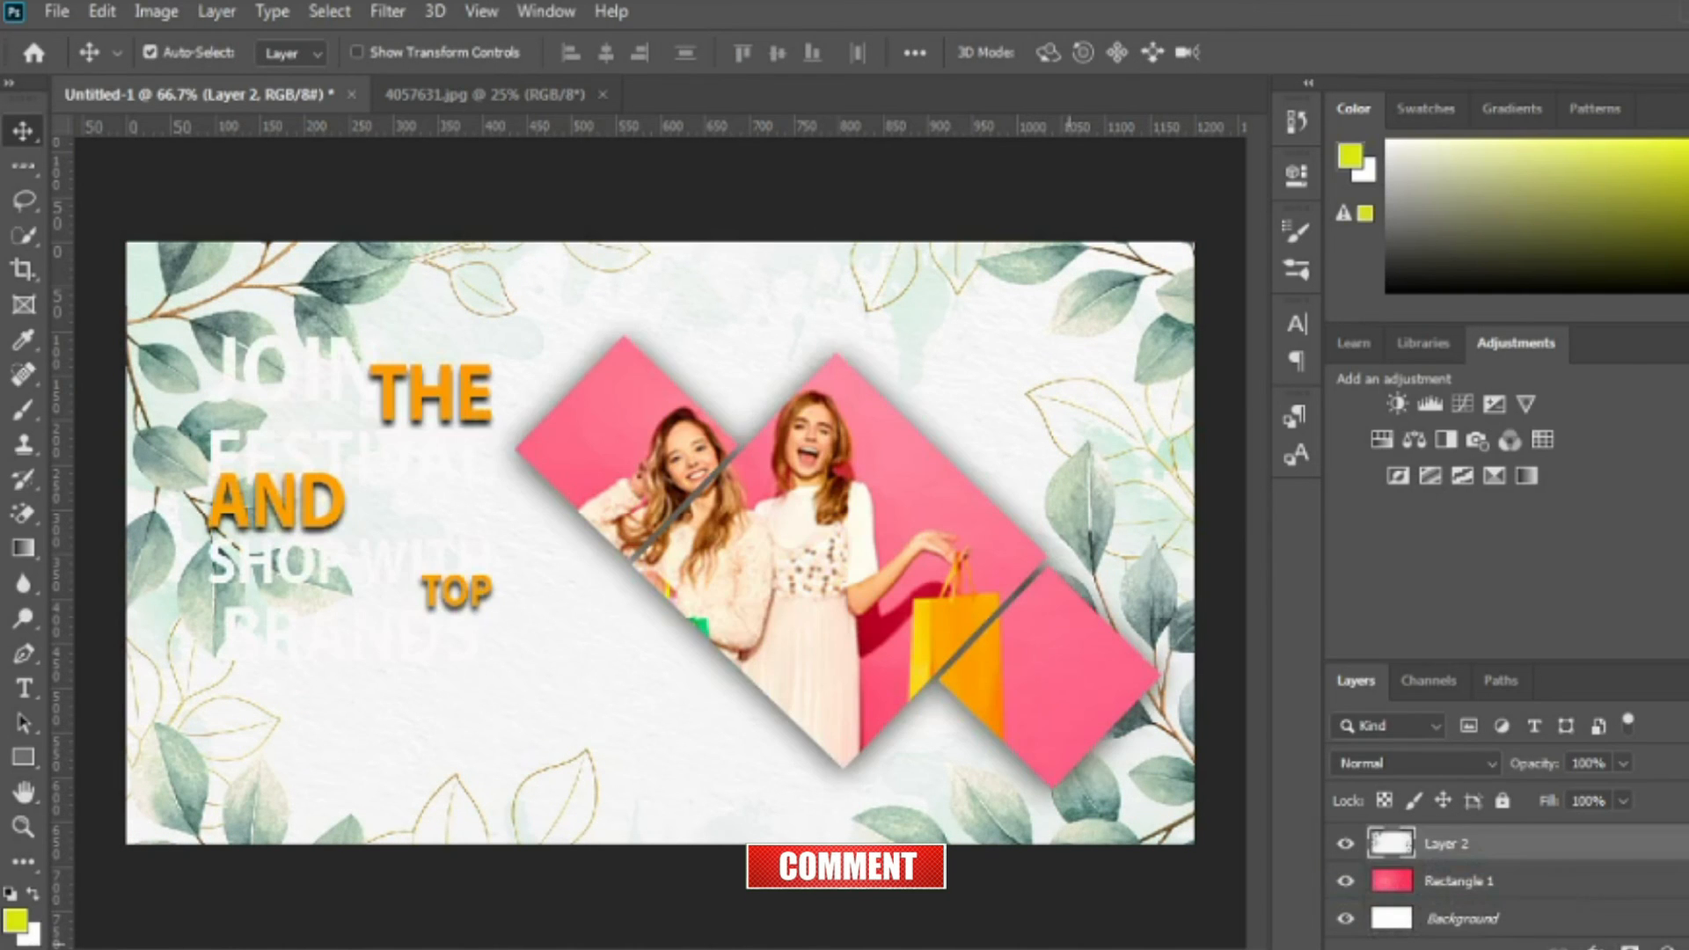
pyautogui.click(1474, 764)
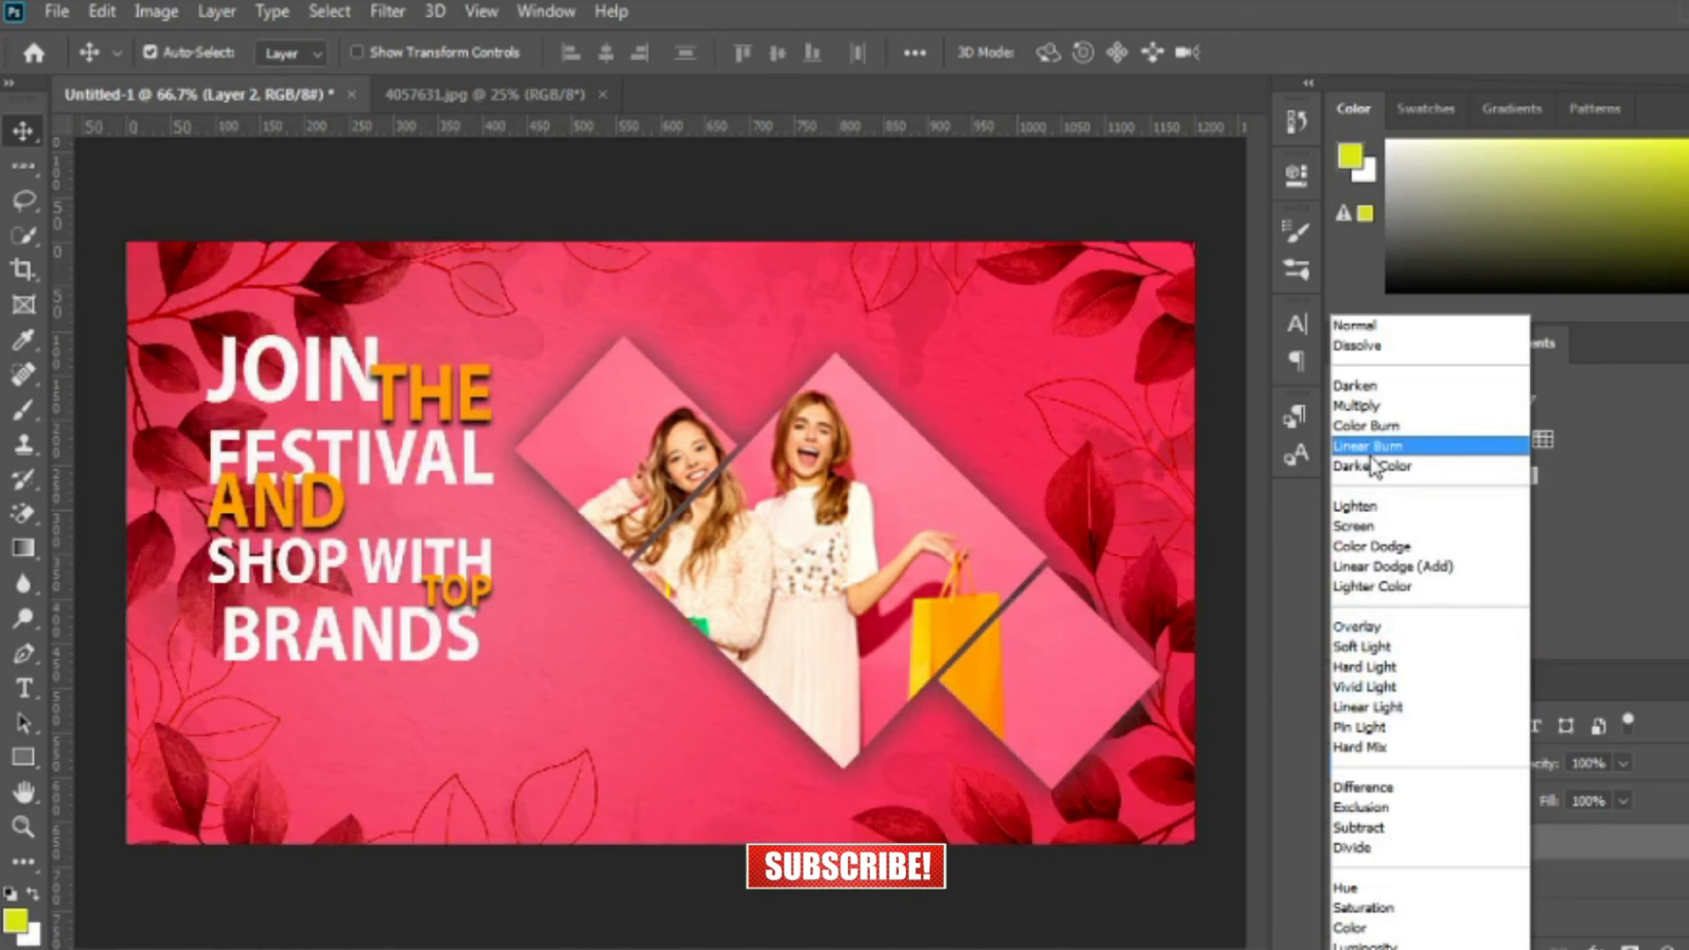
pyautogui.click(1371, 455)
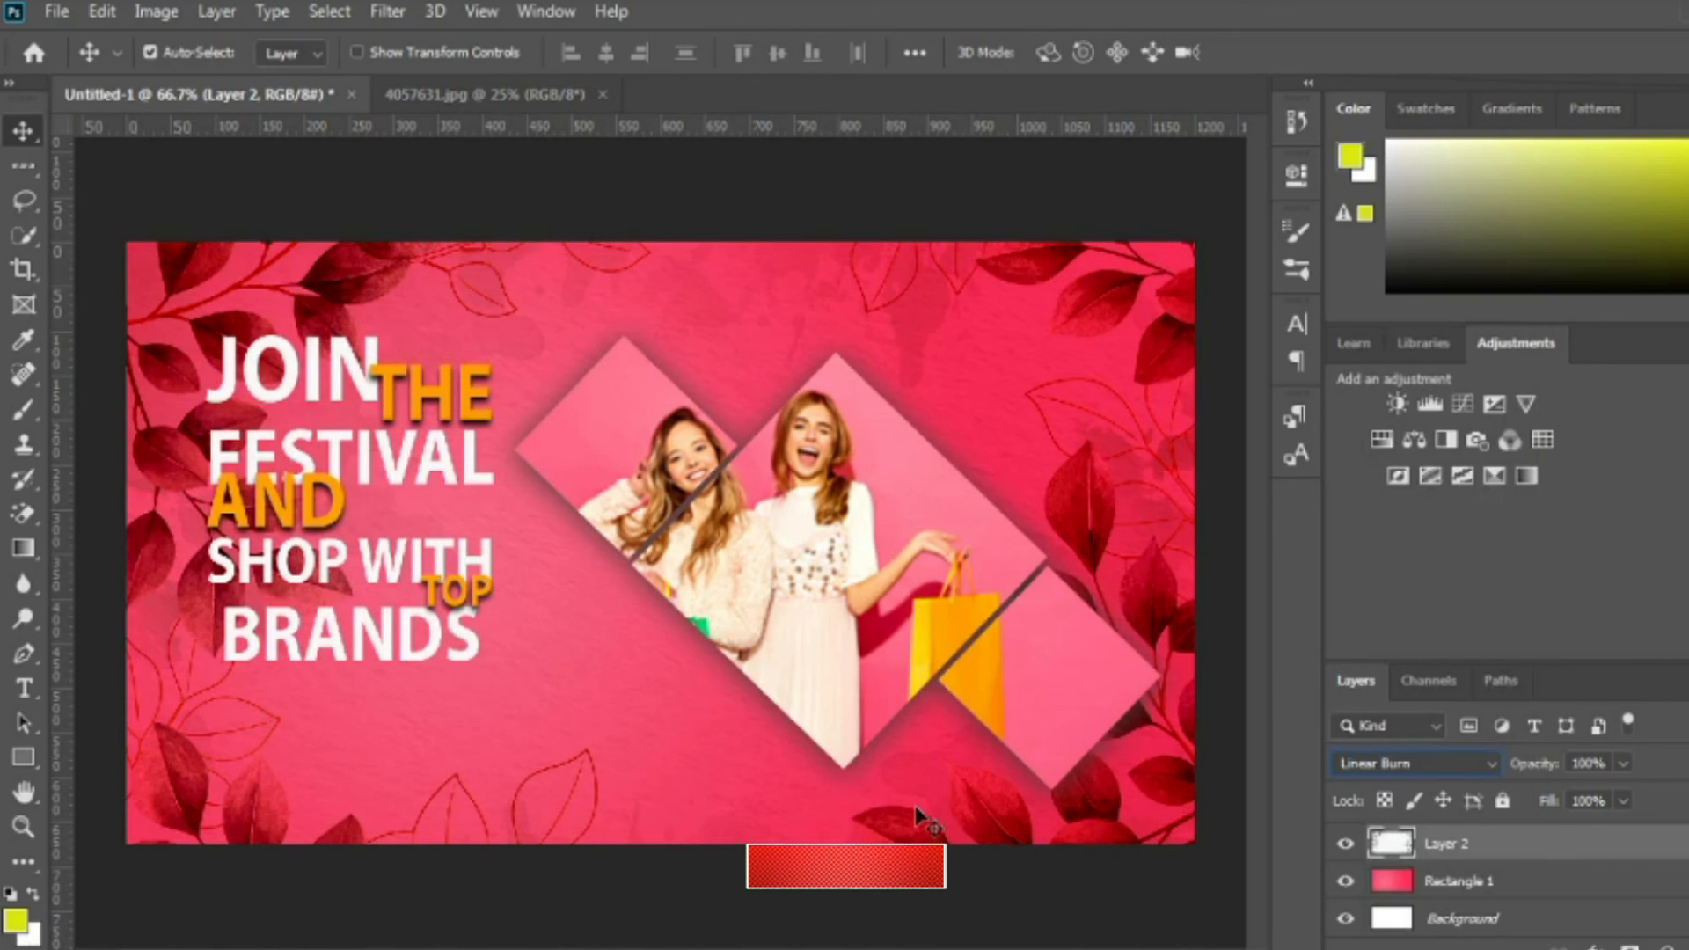
# - Darken the drop shadow colour of the diamond photo group (Group 2) to near-black
pyautogui.scroll(3, 1596, 906)
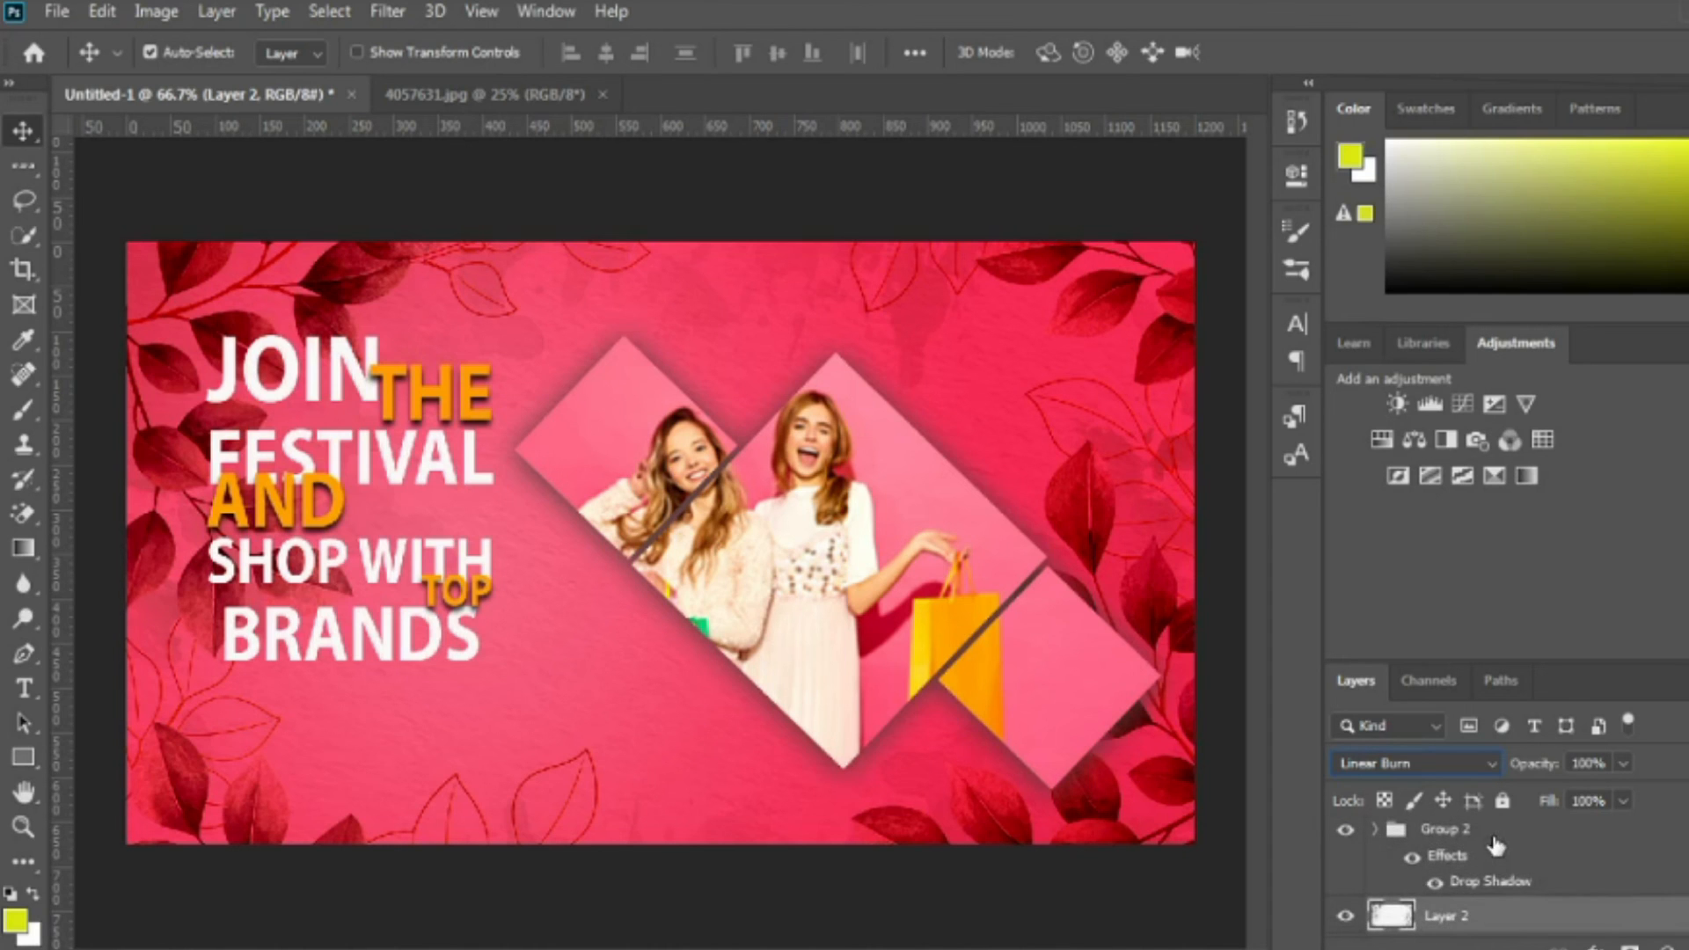
pyautogui.click(1476, 840)
pyautogui.doubleClick(1478, 893)
pyautogui.click(1341, 277)
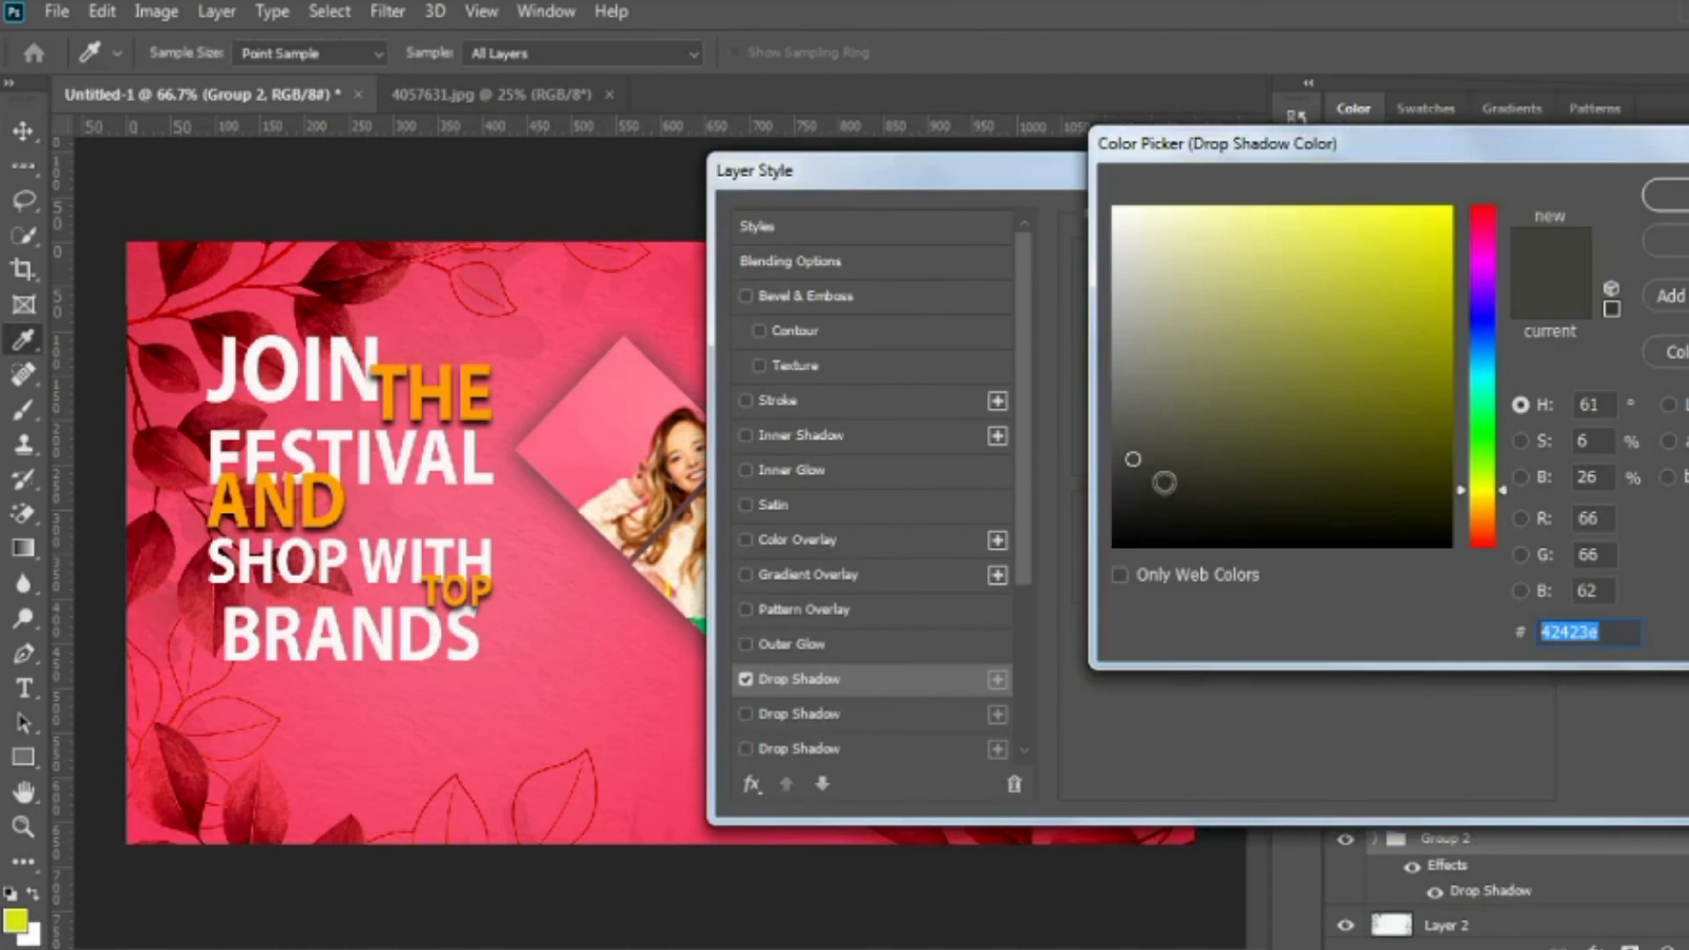
pyautogui.click(1124, 517)
pyautogui.click(1124, 534)
pyautogui.click(1665, 195)
pyautogui.click(1658, 236)
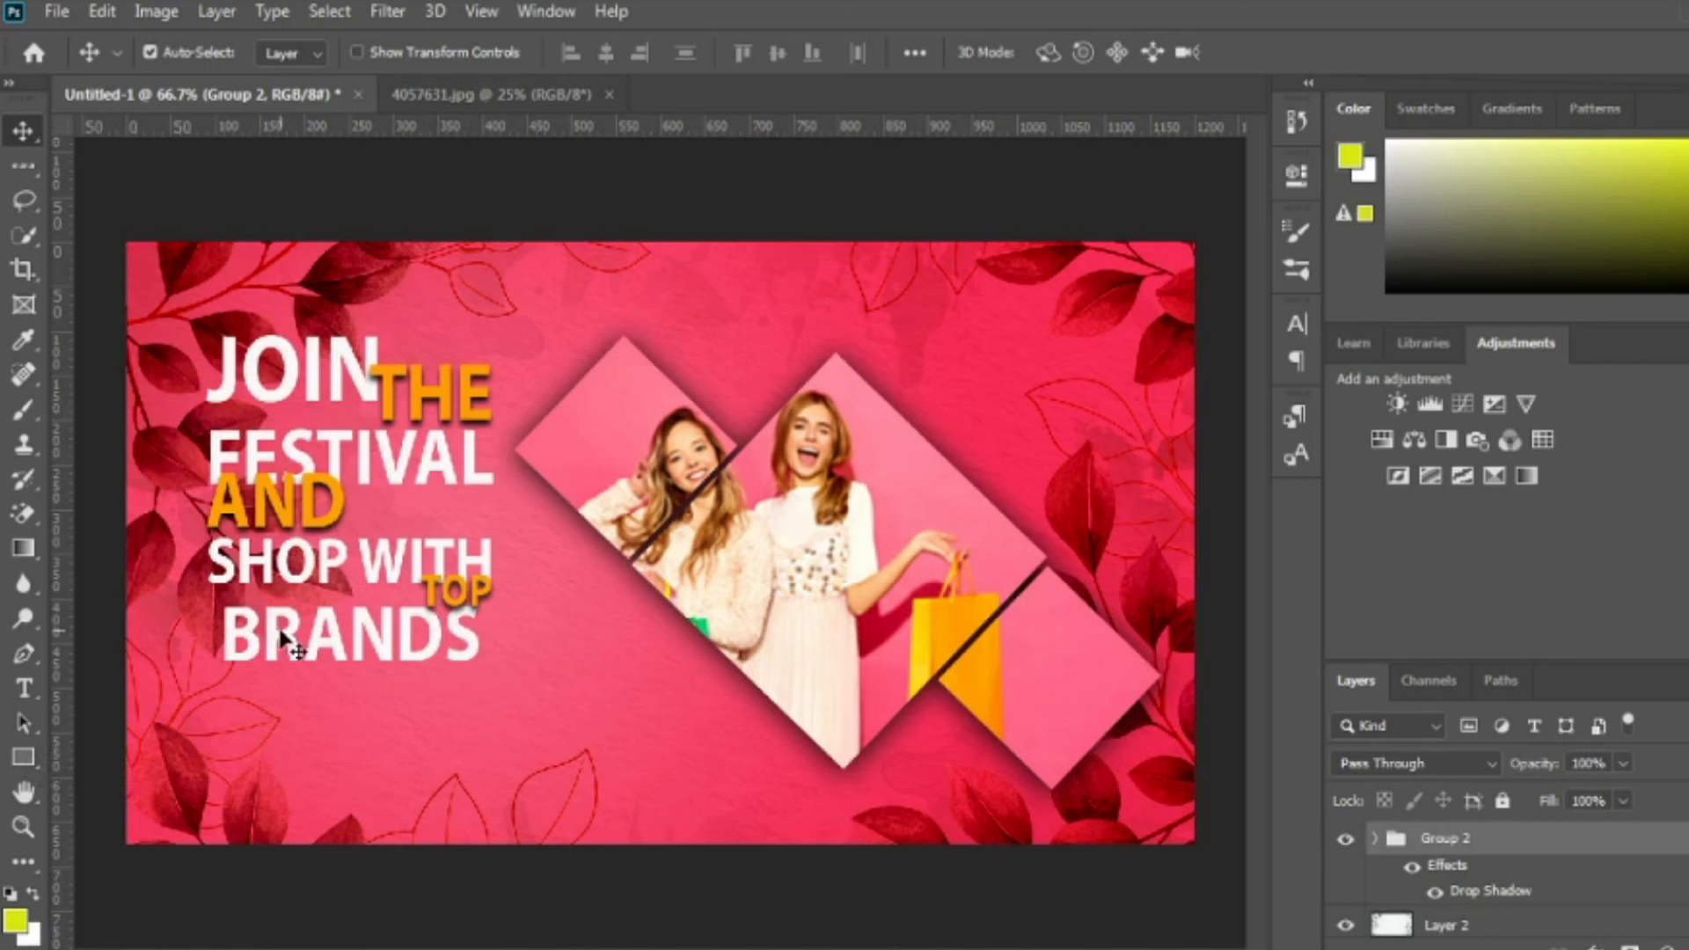
# - Duplicate the BRANDS text directly below itself and change the copy's text to "Join Now"
pyautogui.click(271, 656)
pyautogui.moveTo(270, 662); pyautogui.dragTo(270, 743)
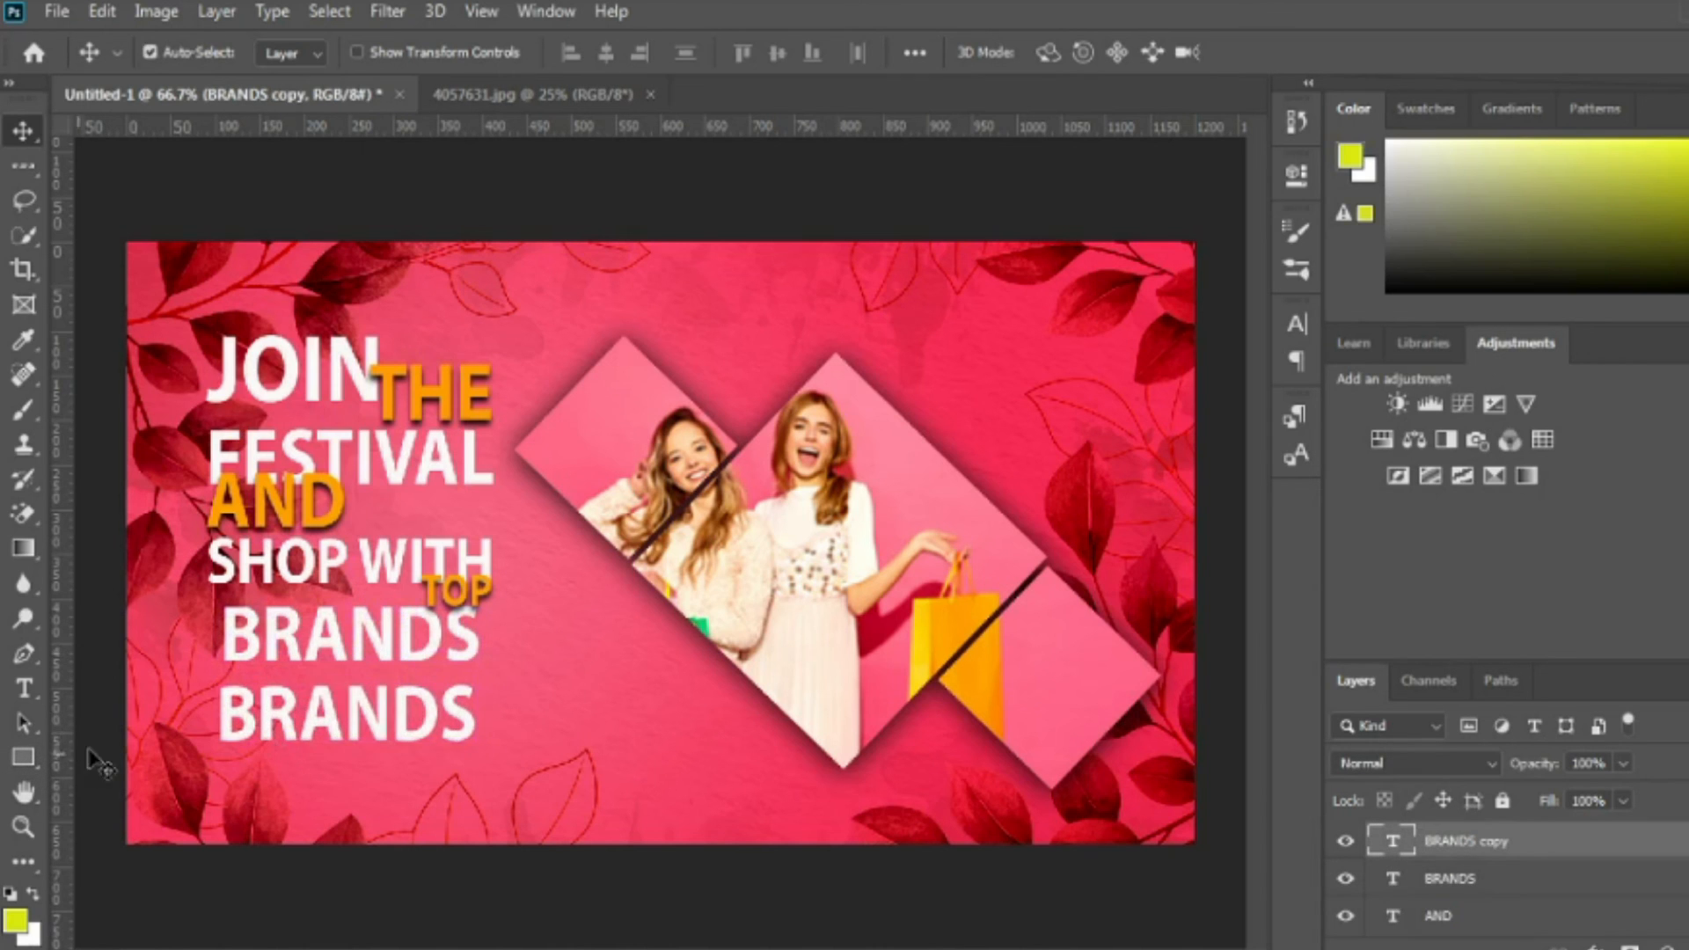
pyautogui.press('t')
pyautogui.doubleClick(345, 739)
pyautogui.write('Join Now')
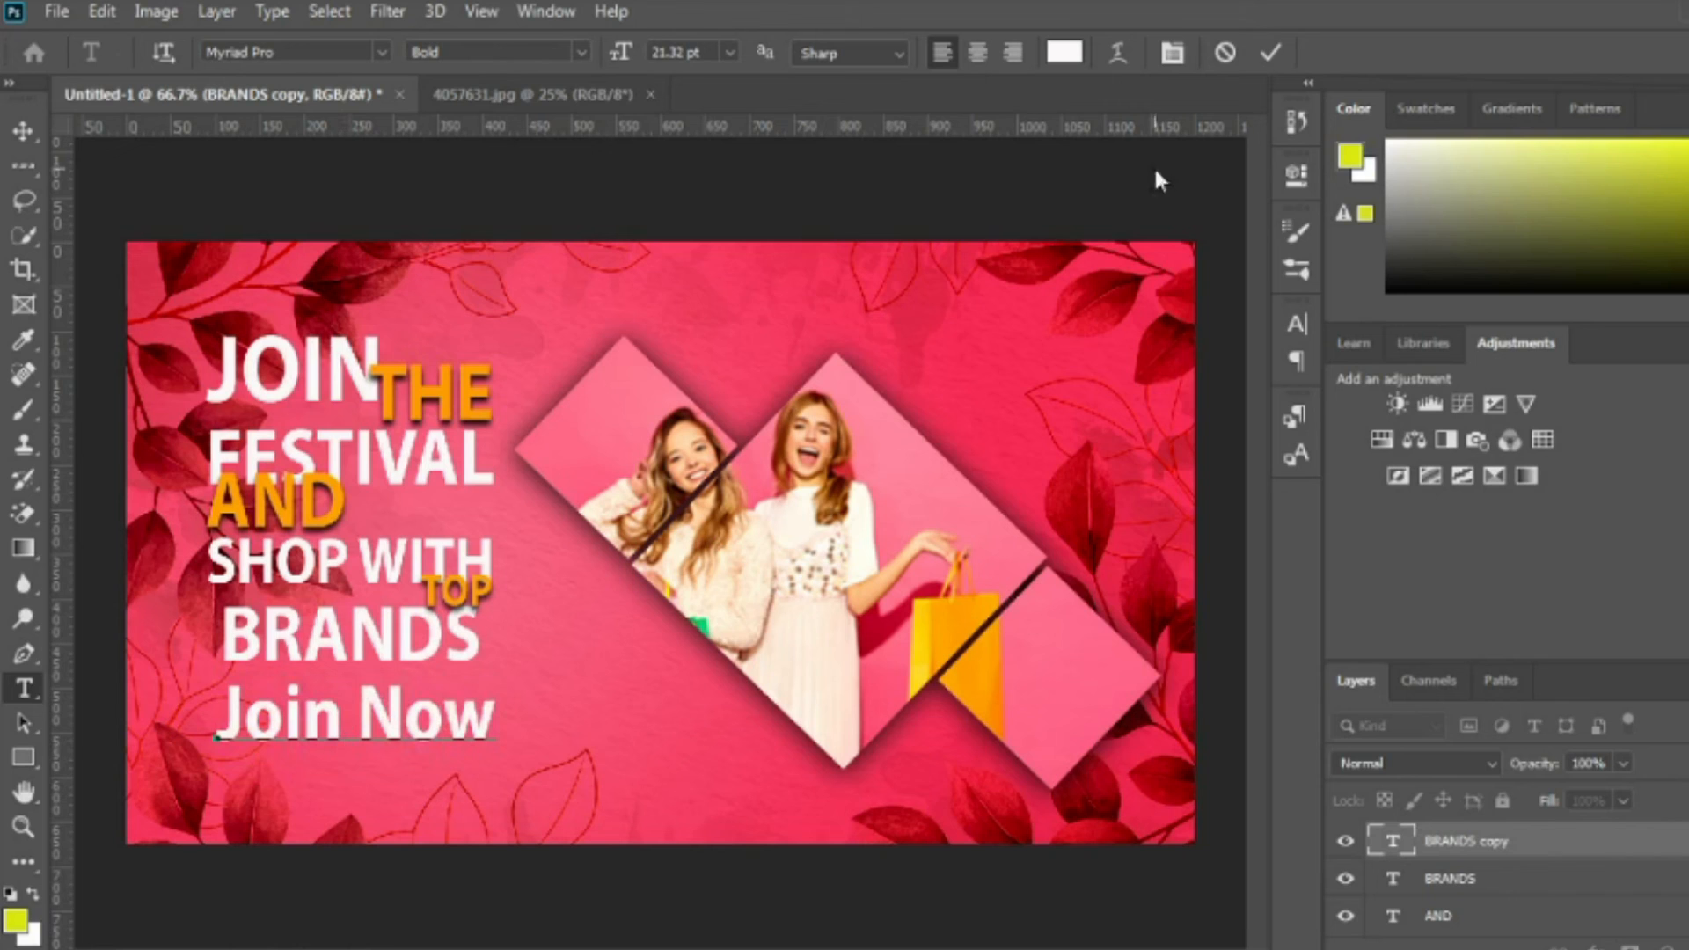
pyautogui.click(1271, 53)
# - Set the Join Now text to the Regular font style and open its font size choices
pyautogui.click(1296, 324)
pyautogui.click(1251, 363)
pyautogui.click(1232, 471)
pyautogui.click(1221, 316)
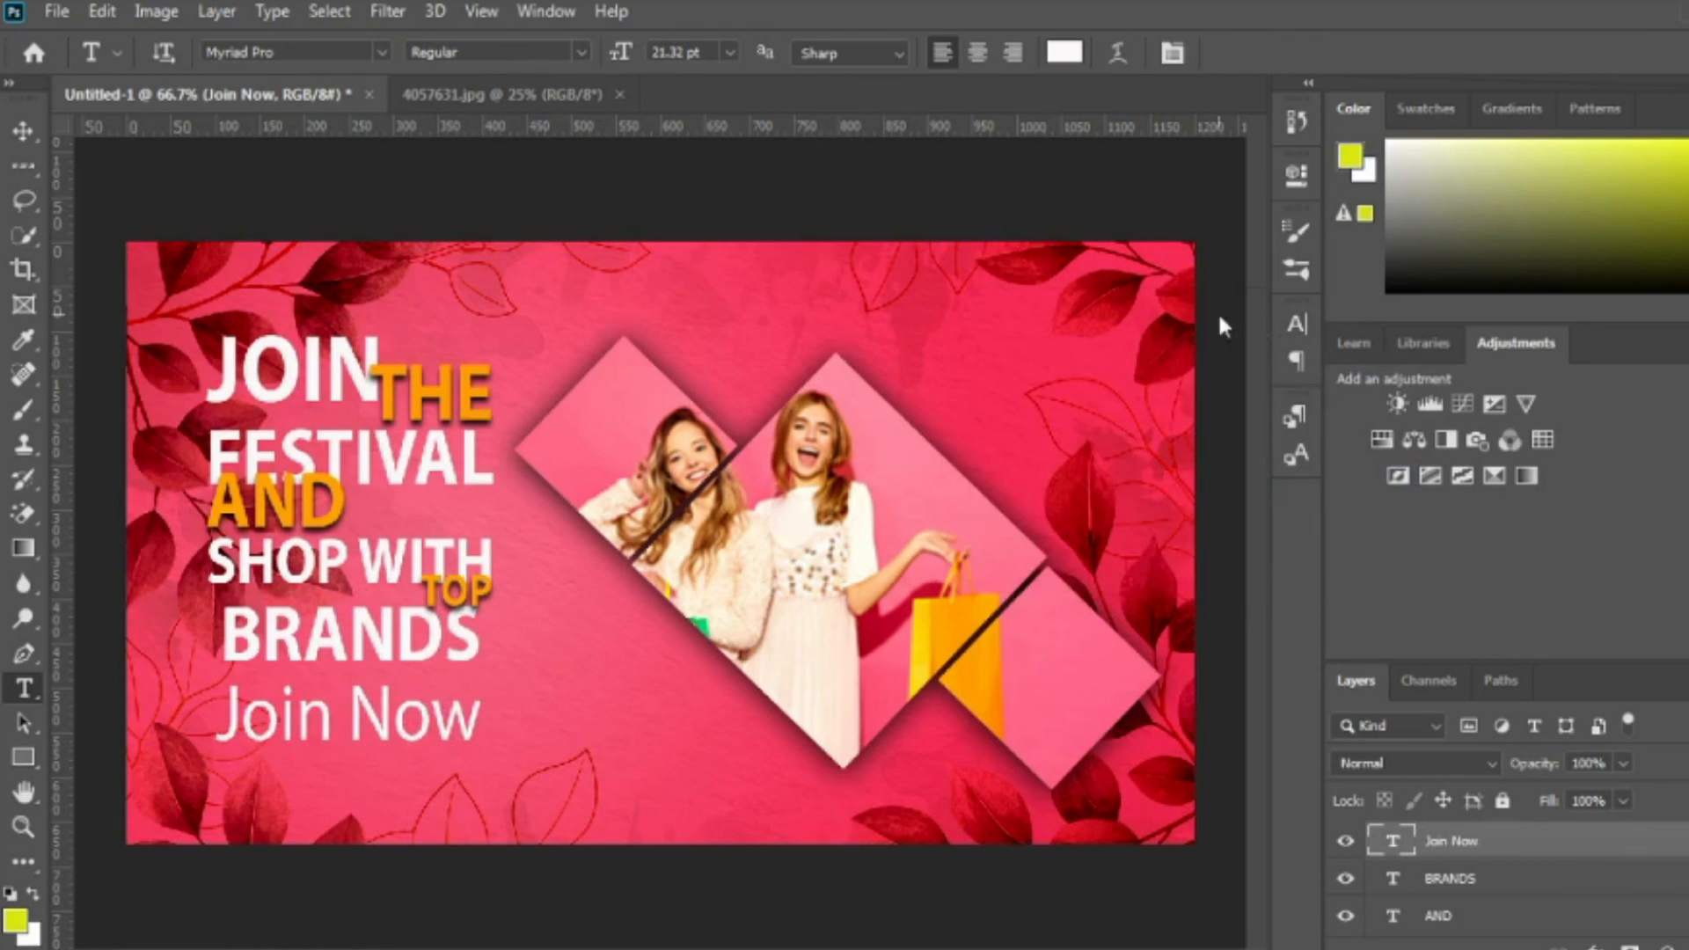
pyautogui.click(729, 55)
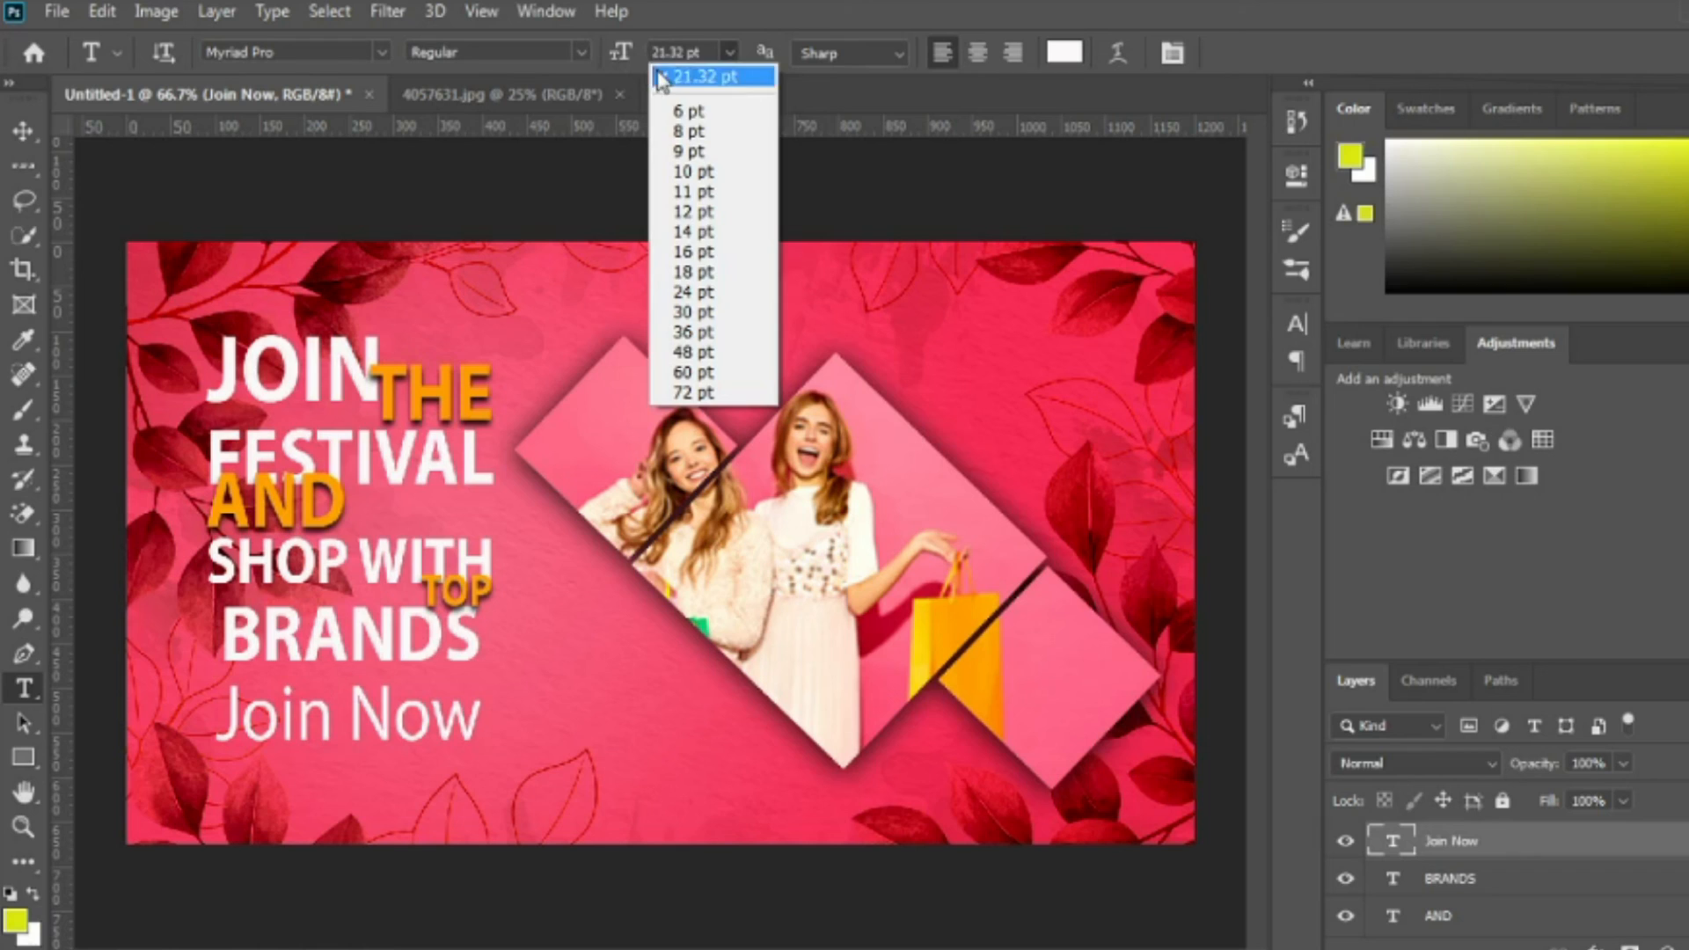